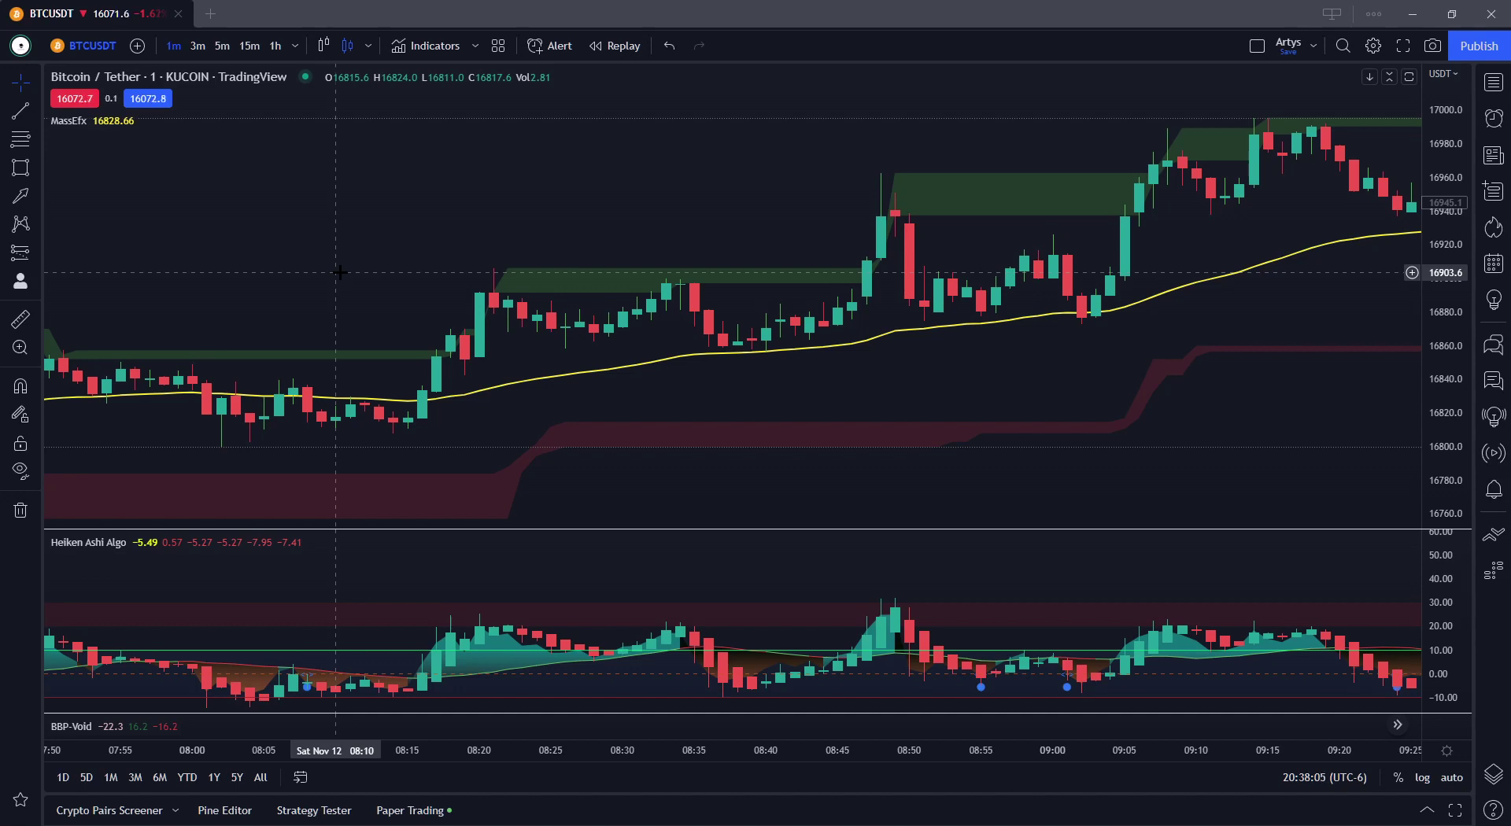
# Close the chat panel, pan to slightly earlier candles and stretch the price scale taller
pyautogui.click(1493, 381)
pyautogui.scroll(10, 1252, 385)
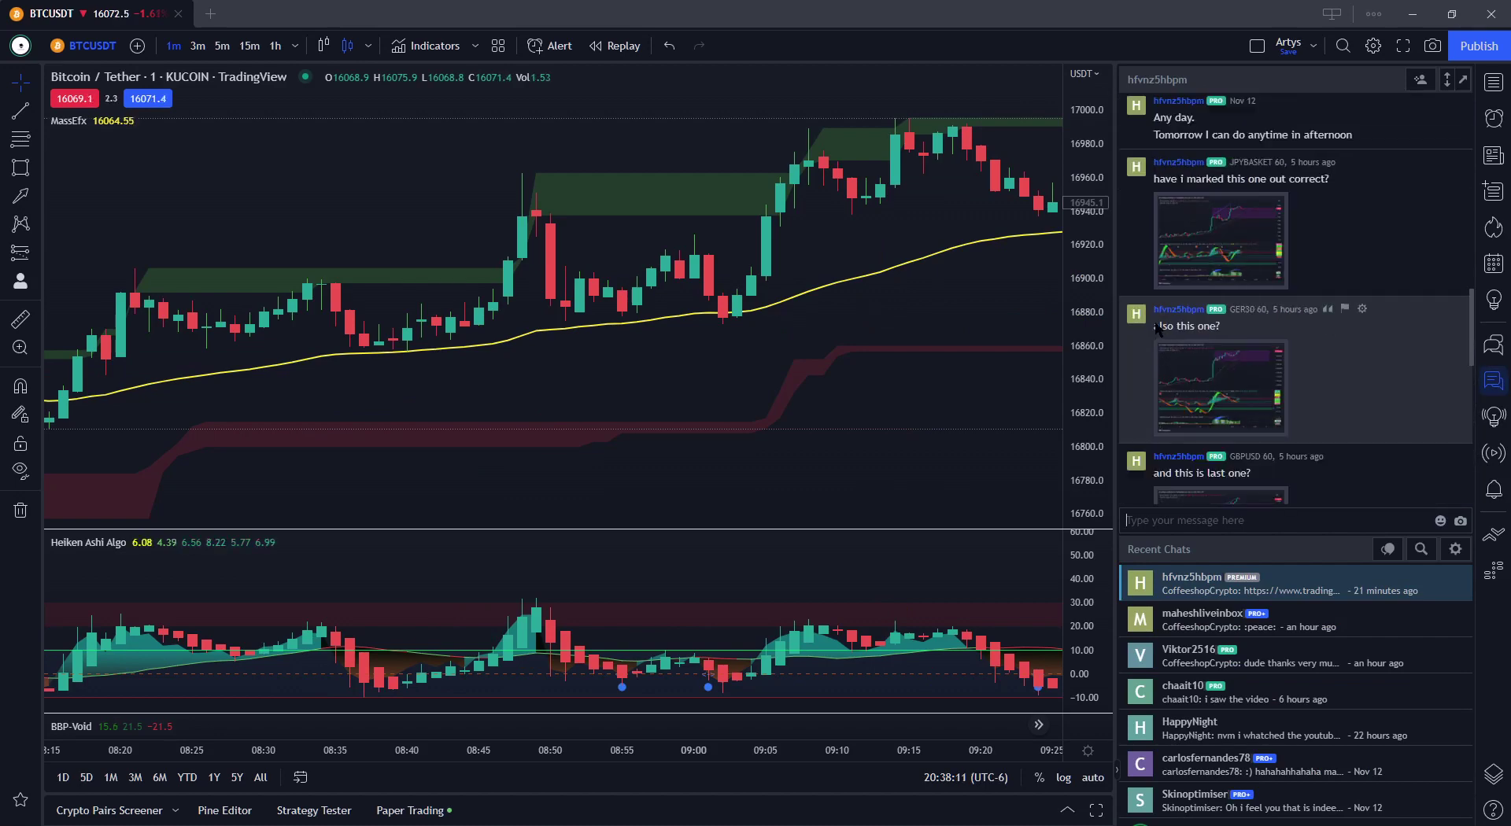
pyautogui.moveTo(1171, 320)
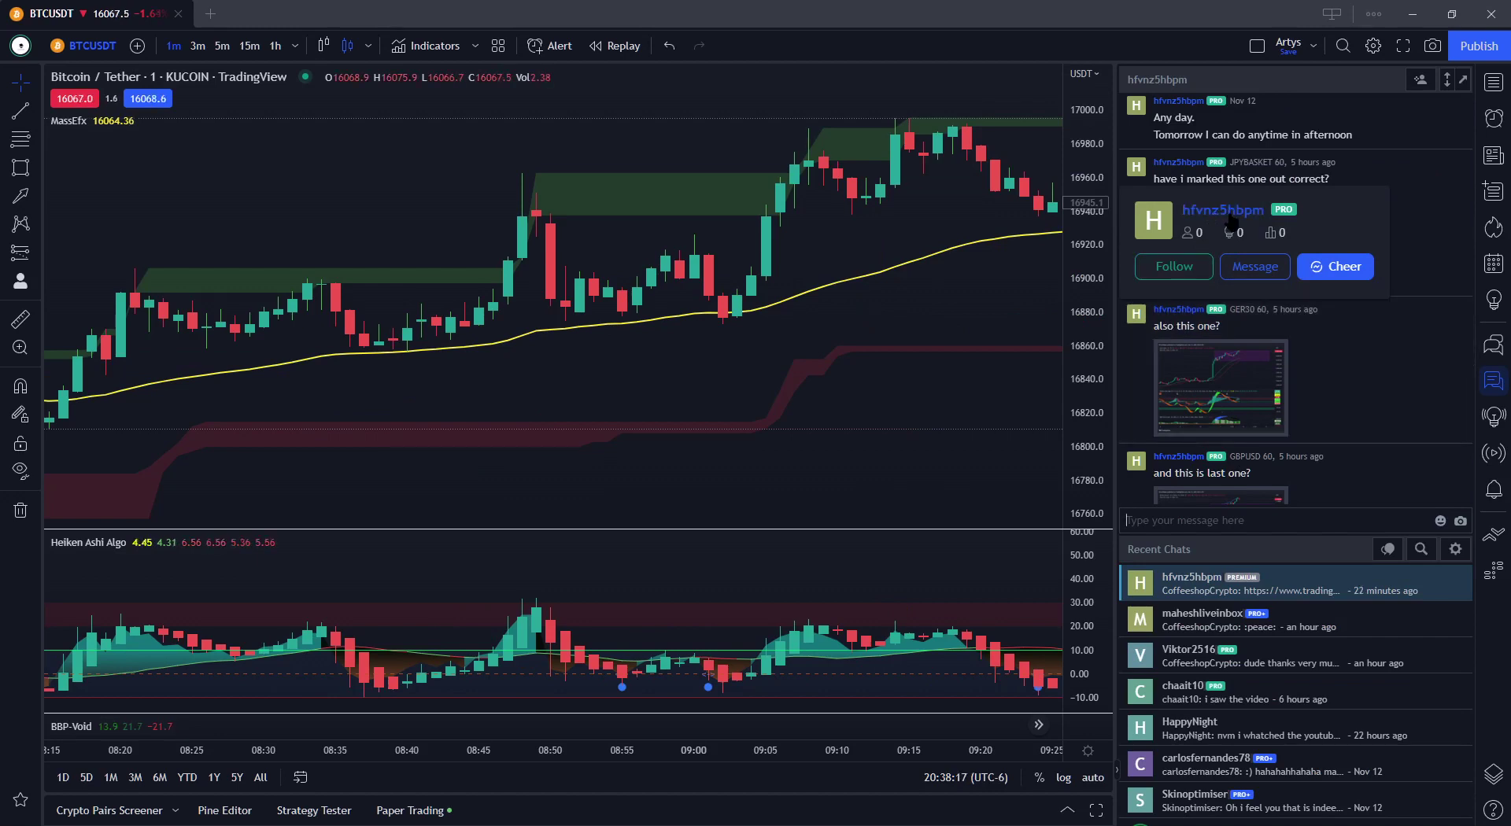
pyautogui.click(1494, 381)
pyautogui.moveTo(628, 407)
pyautogui.mouseDown()
pyautogui.moveTo(661, 417)
pyautogui.moveTo(640, 402)
pyautogui.mouseUp()
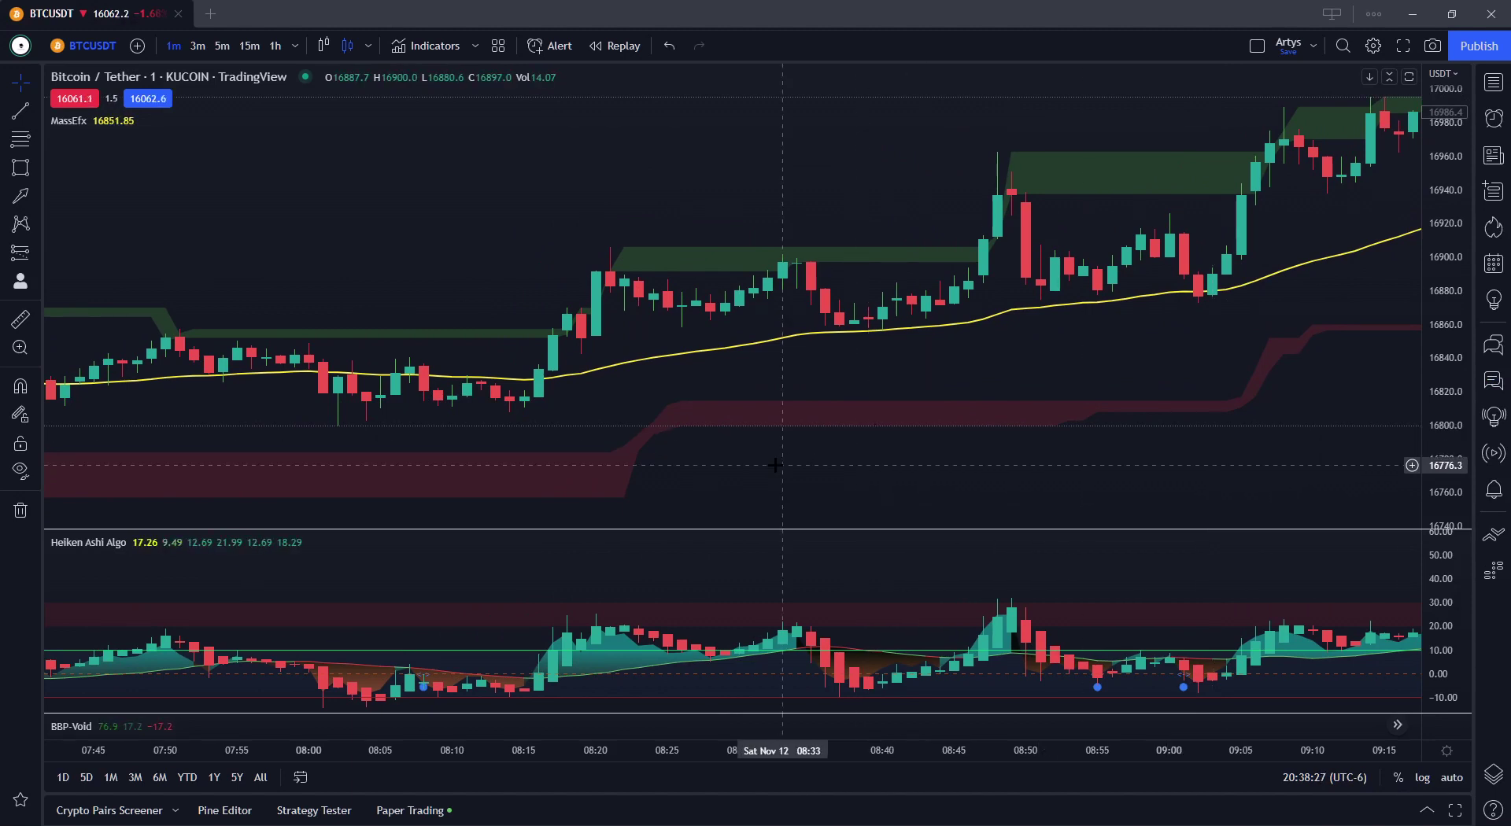
pyautogui.moveTo(1440, 466); pyautogui.dragTo(1438, 449)
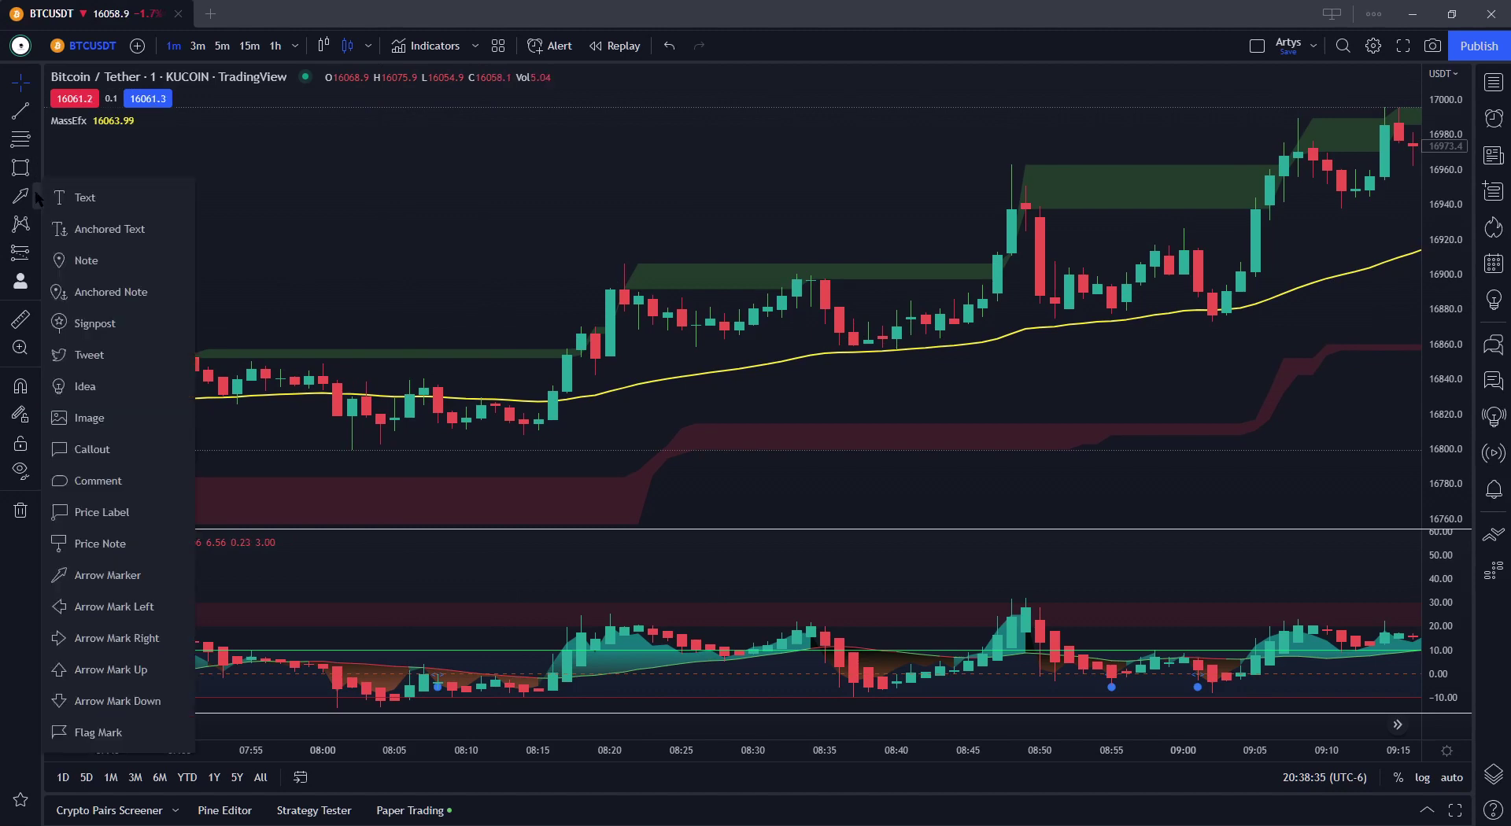
# Add the text label 'when a divergence isnt a divergence' and move it to the upper left
pyautogui.click(73, 196)
pyautogui.click(529, 257)
pyautogui.write('when a divergence isnt a divergence')
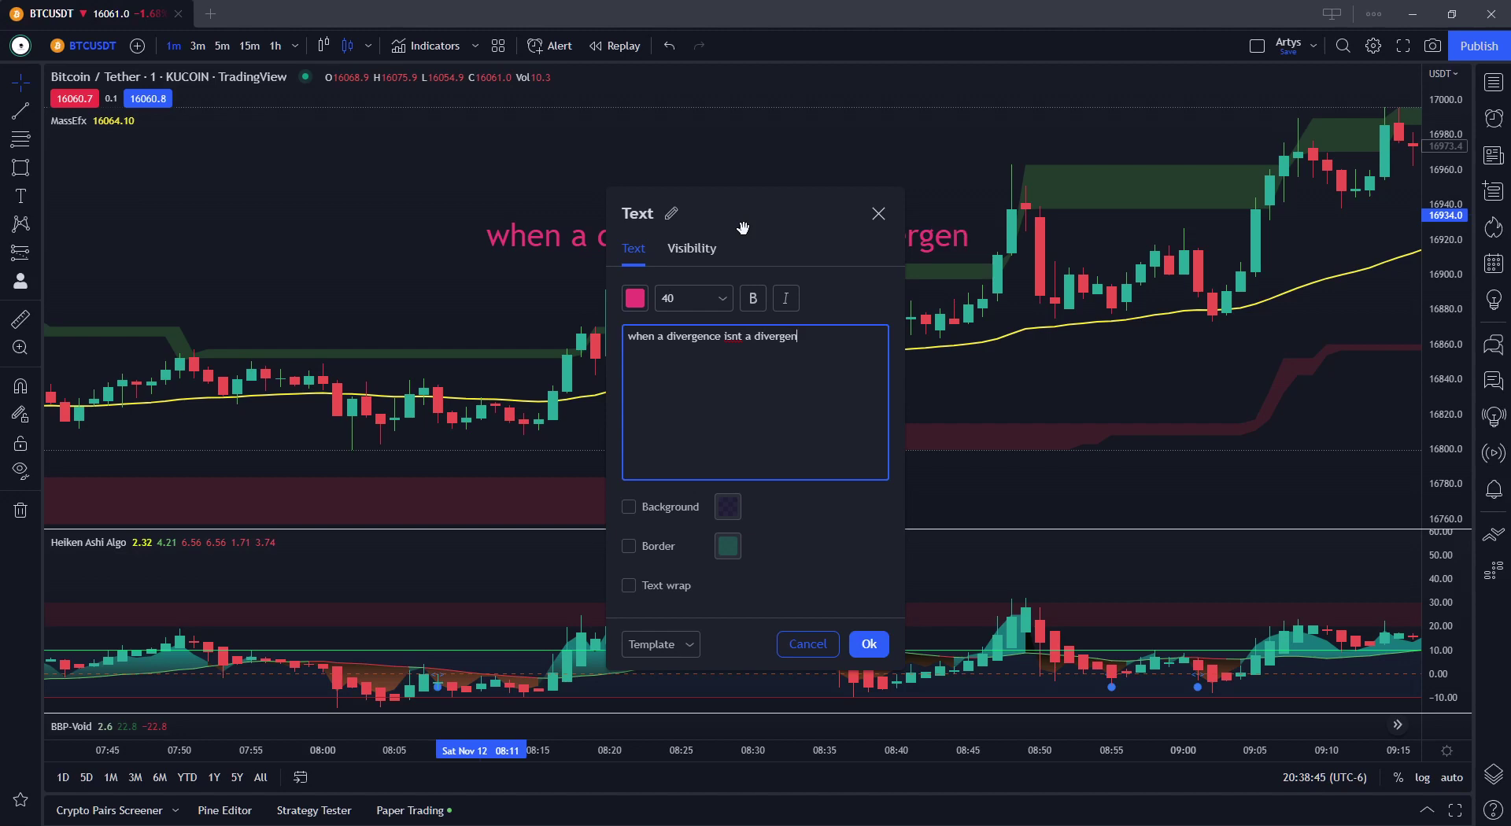
pyautogui.click(869, 644)
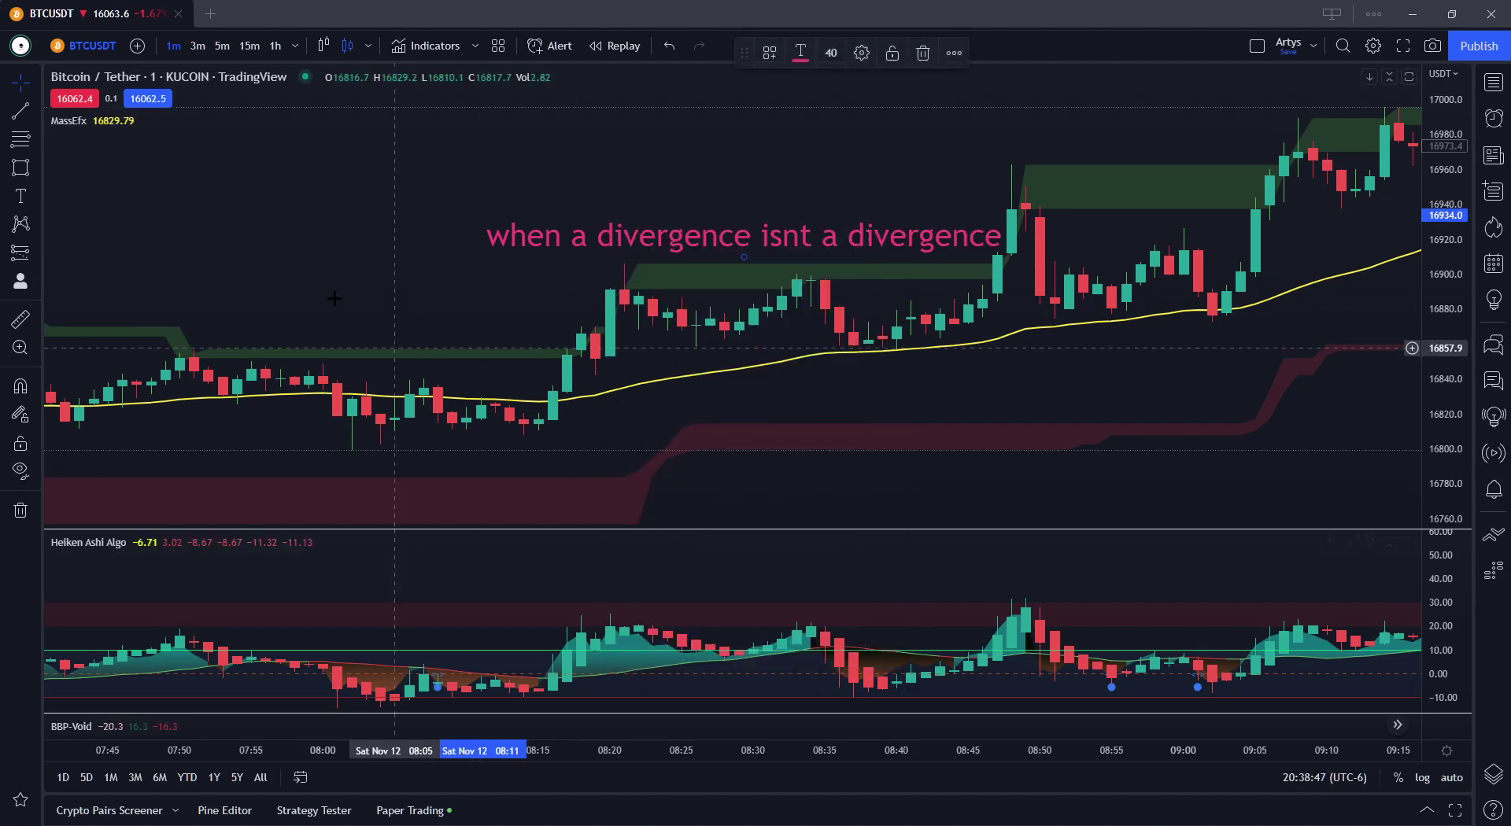
pyautogui.moveTo(481, 248); pyautogui.dragTo(267, 156)
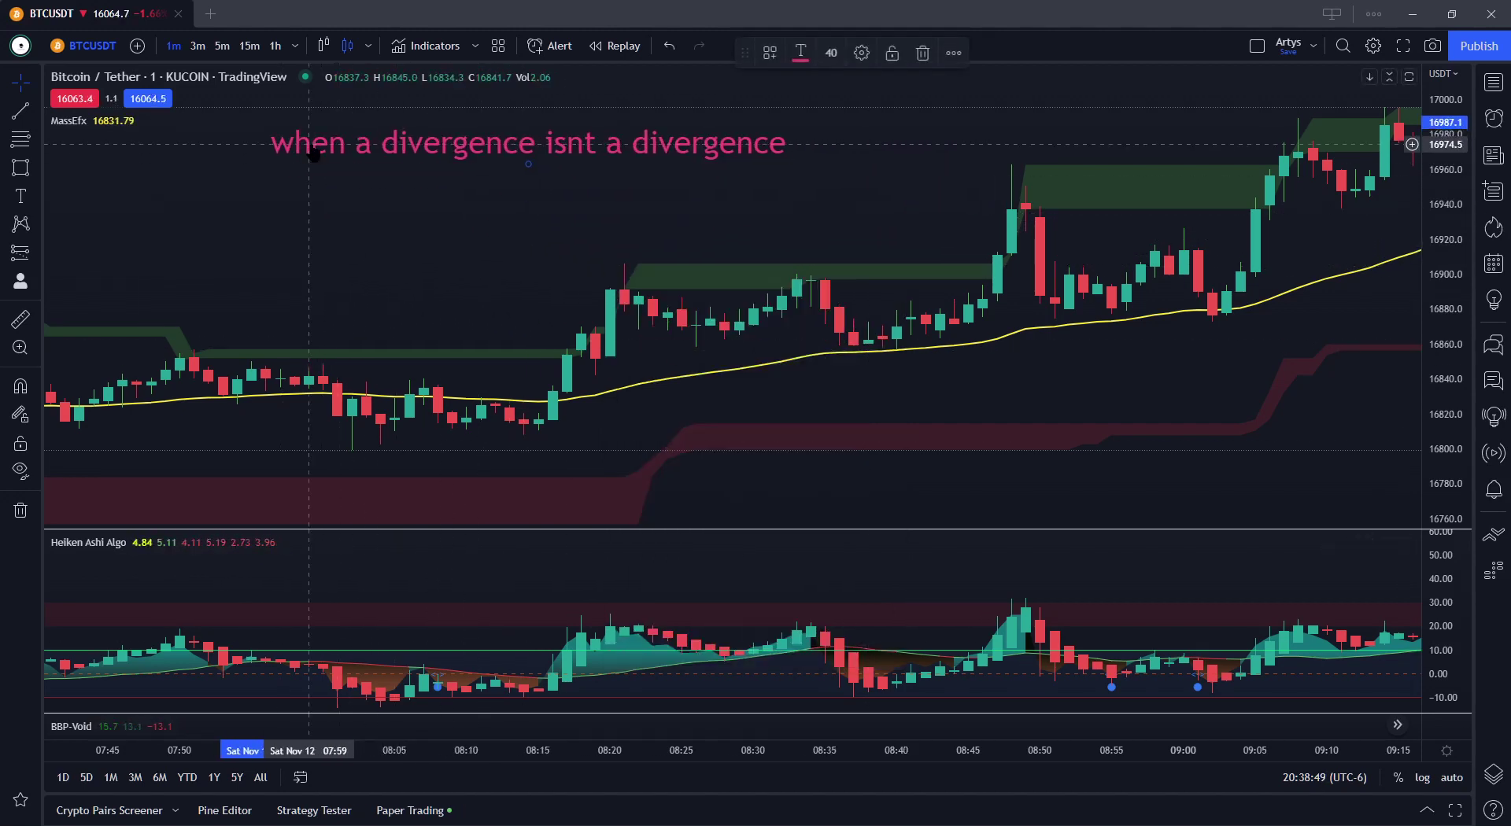
# Pan and zoom out to frame candles from about 07:40 to 09:40, then pick Trend Line
pyautogui.moveTo(445, 271); pyautogui.dragTo(465, 308)
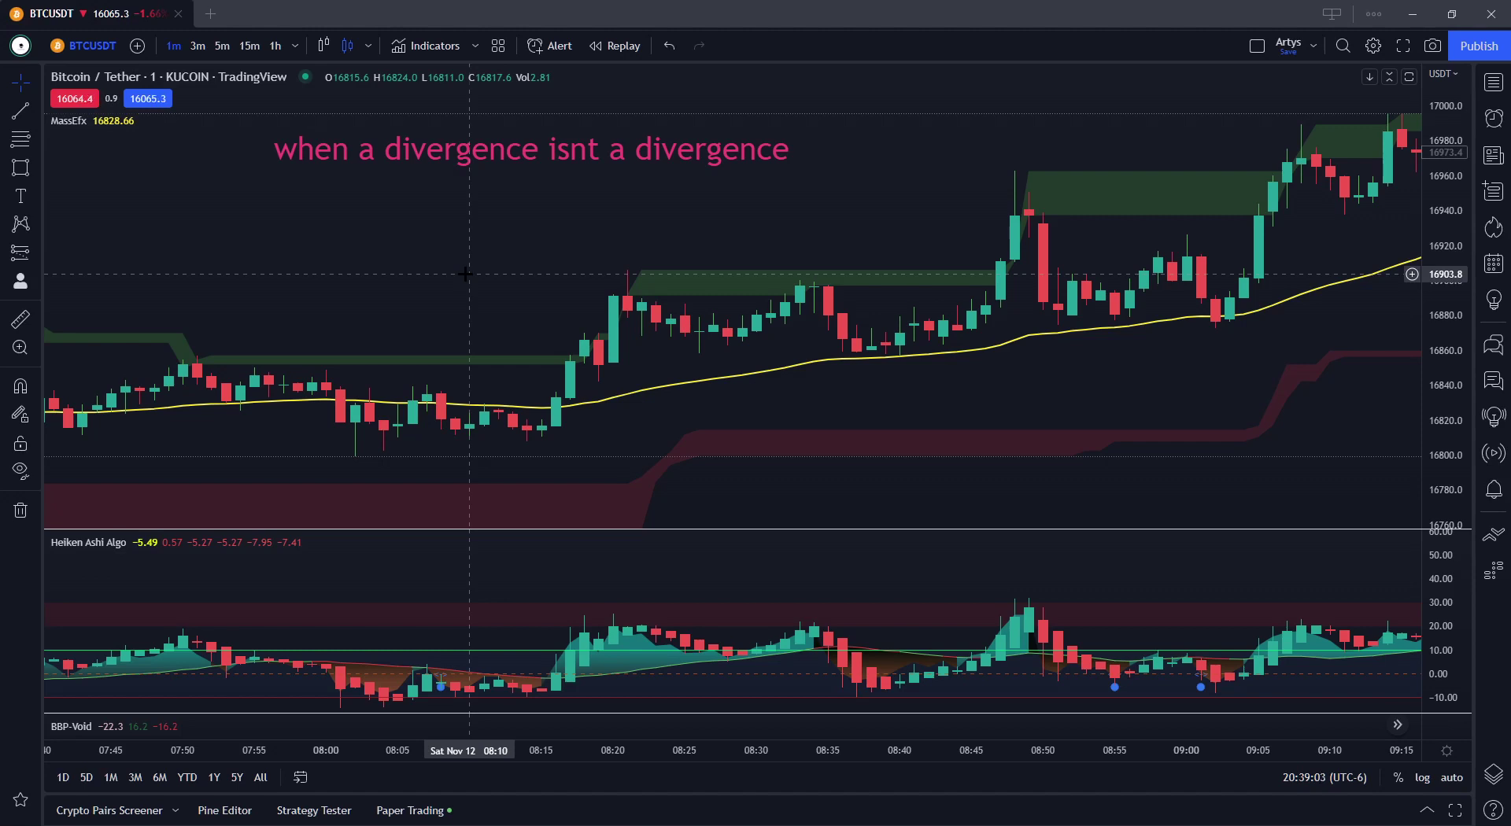
pyautogui.moveTo(591, 519); pyautogui.dragTo(438, 535)
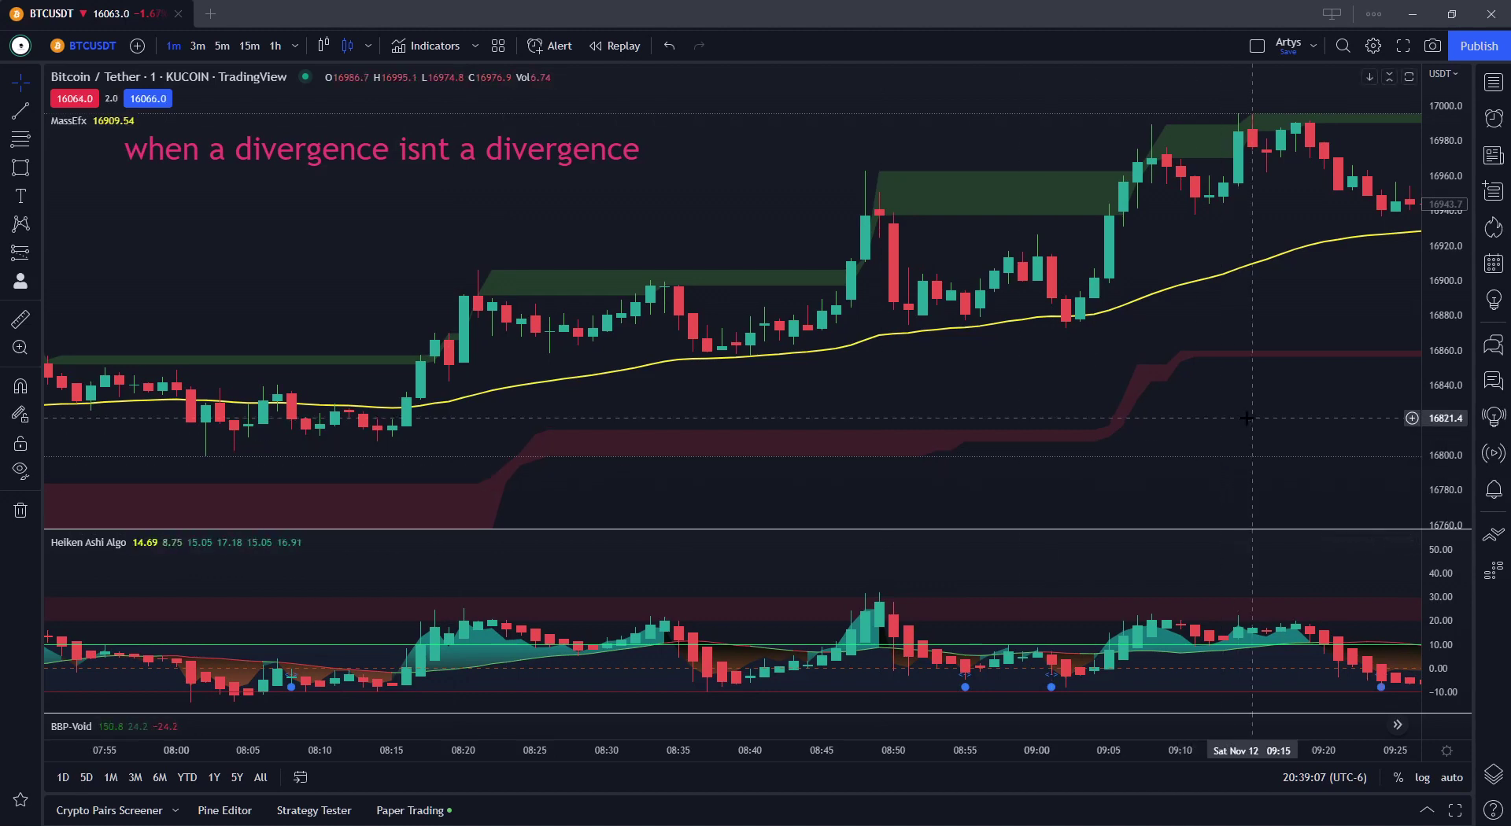
pyautogui.scroll(-2, 1340, 412)
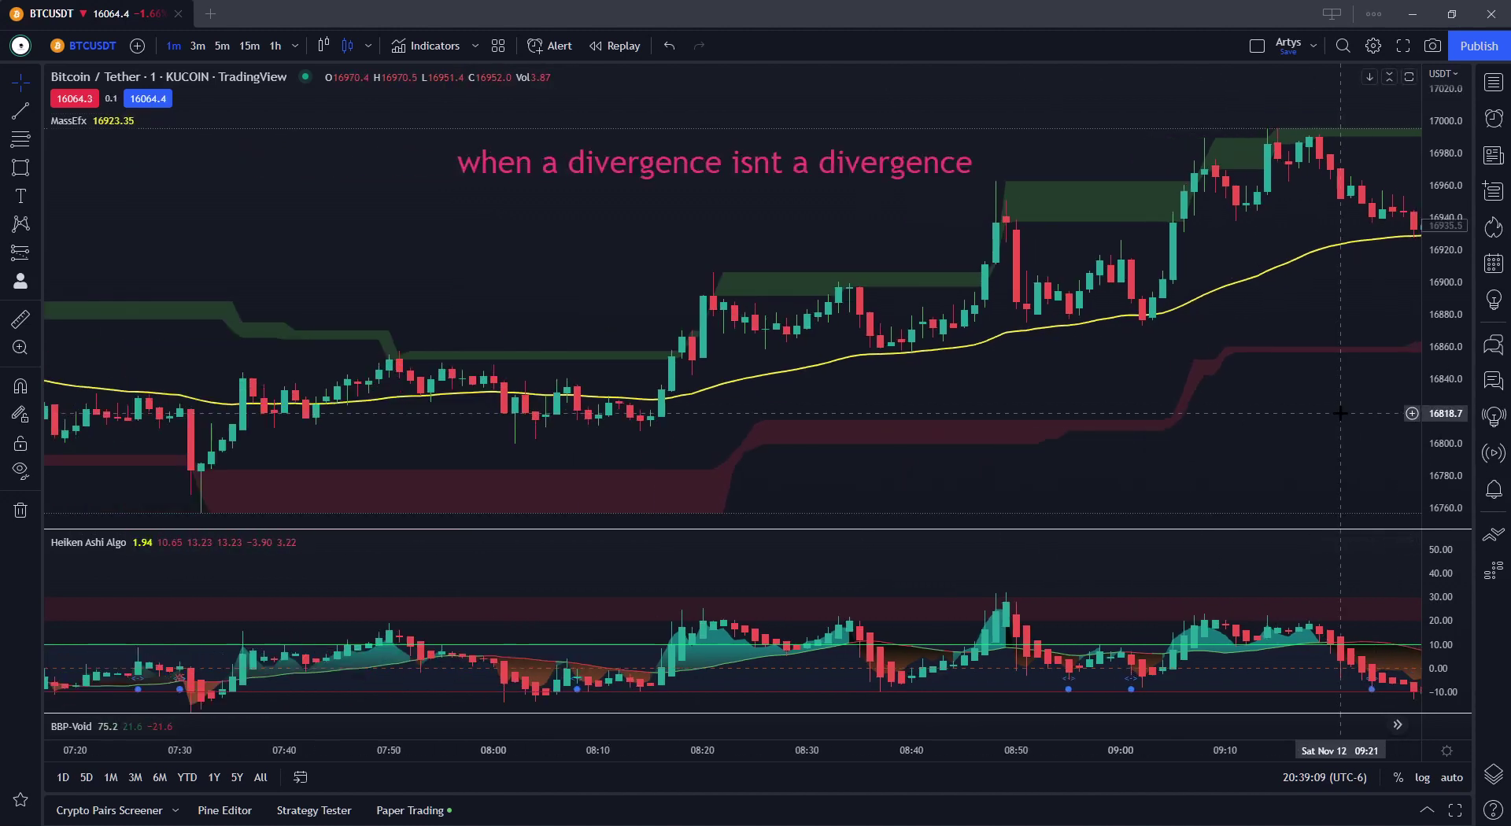
pyautogui.moveTo(1340, 412); pyautogui.dragTo(1117, 429)
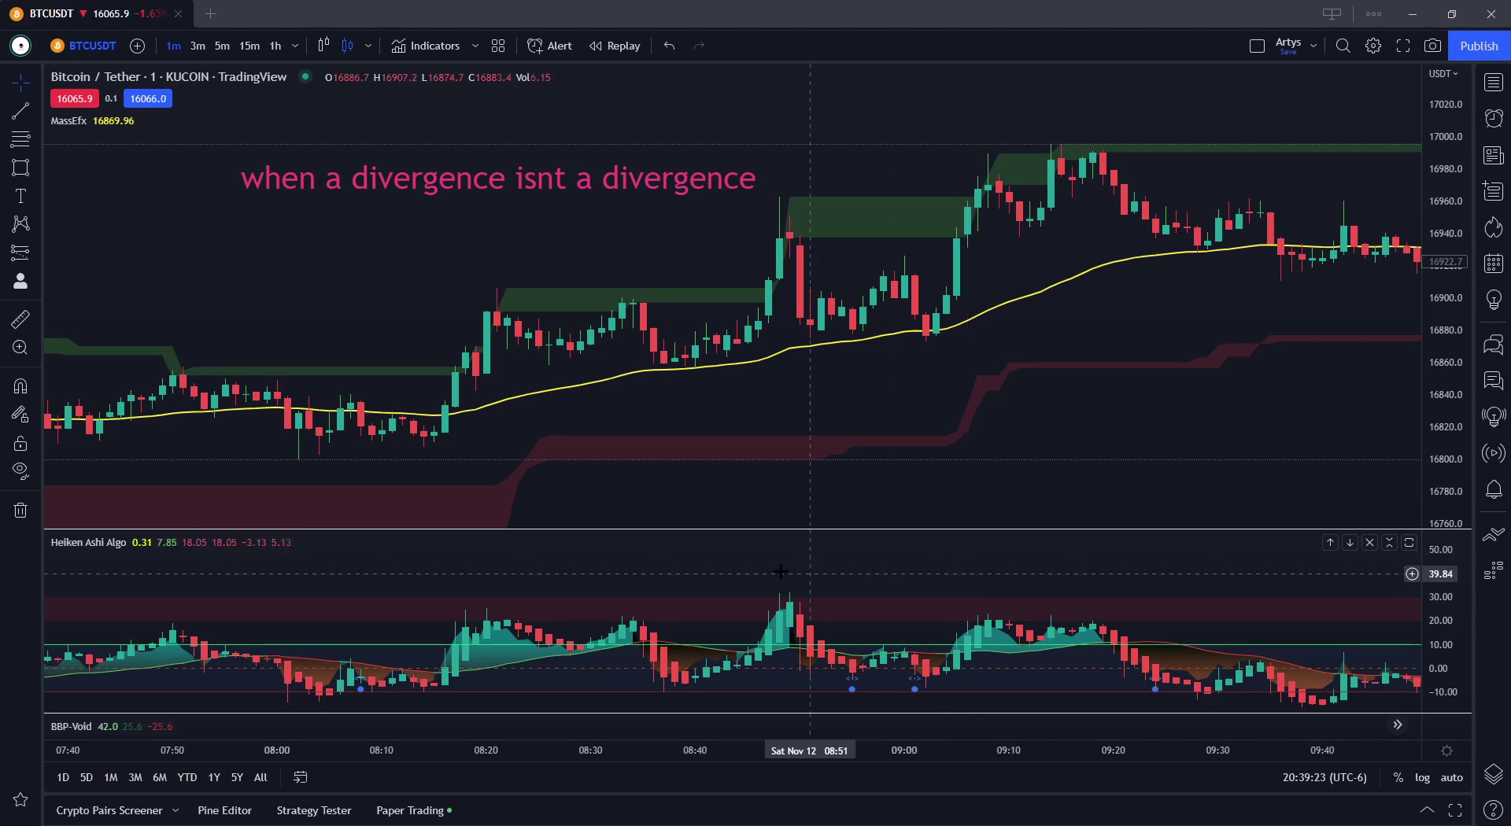
pyautogui.click(21, 111)
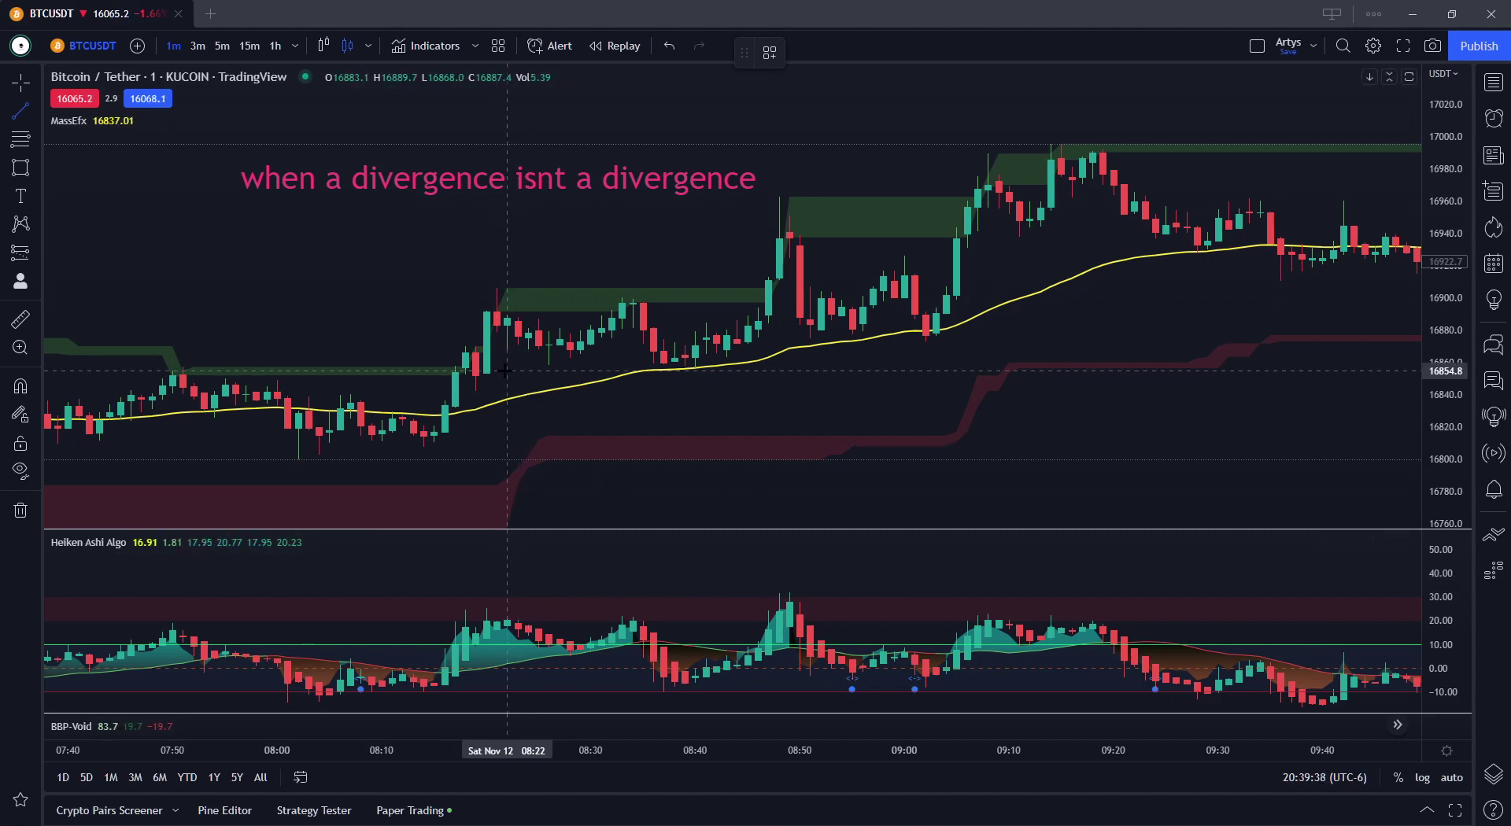
# Draw a falling oscillator trend line and a rising price trend line, both 08:20 to 08:32
pyautogui.click(487, 607)
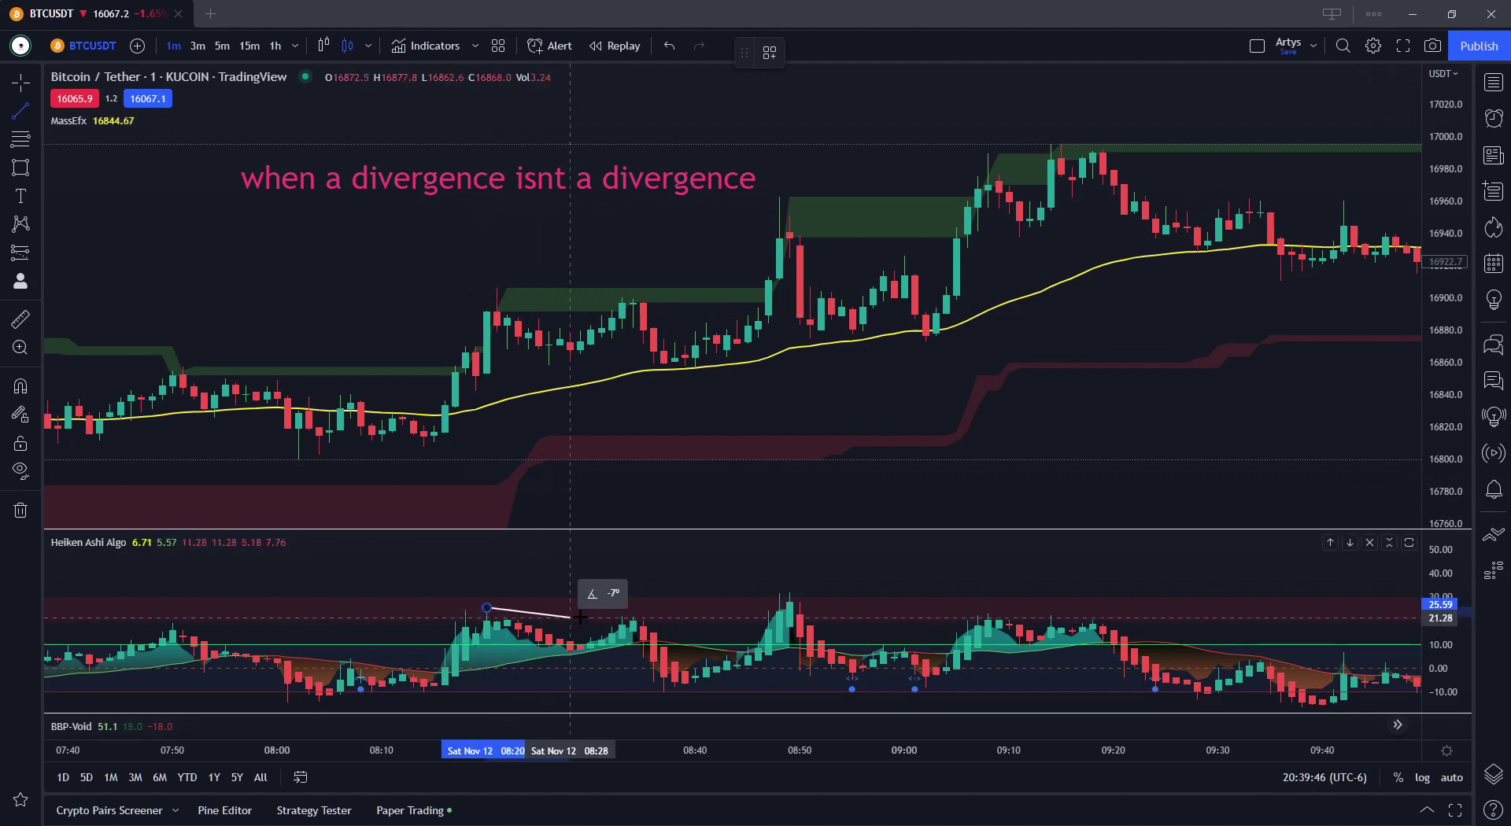
pyautogui.click(622, 615)
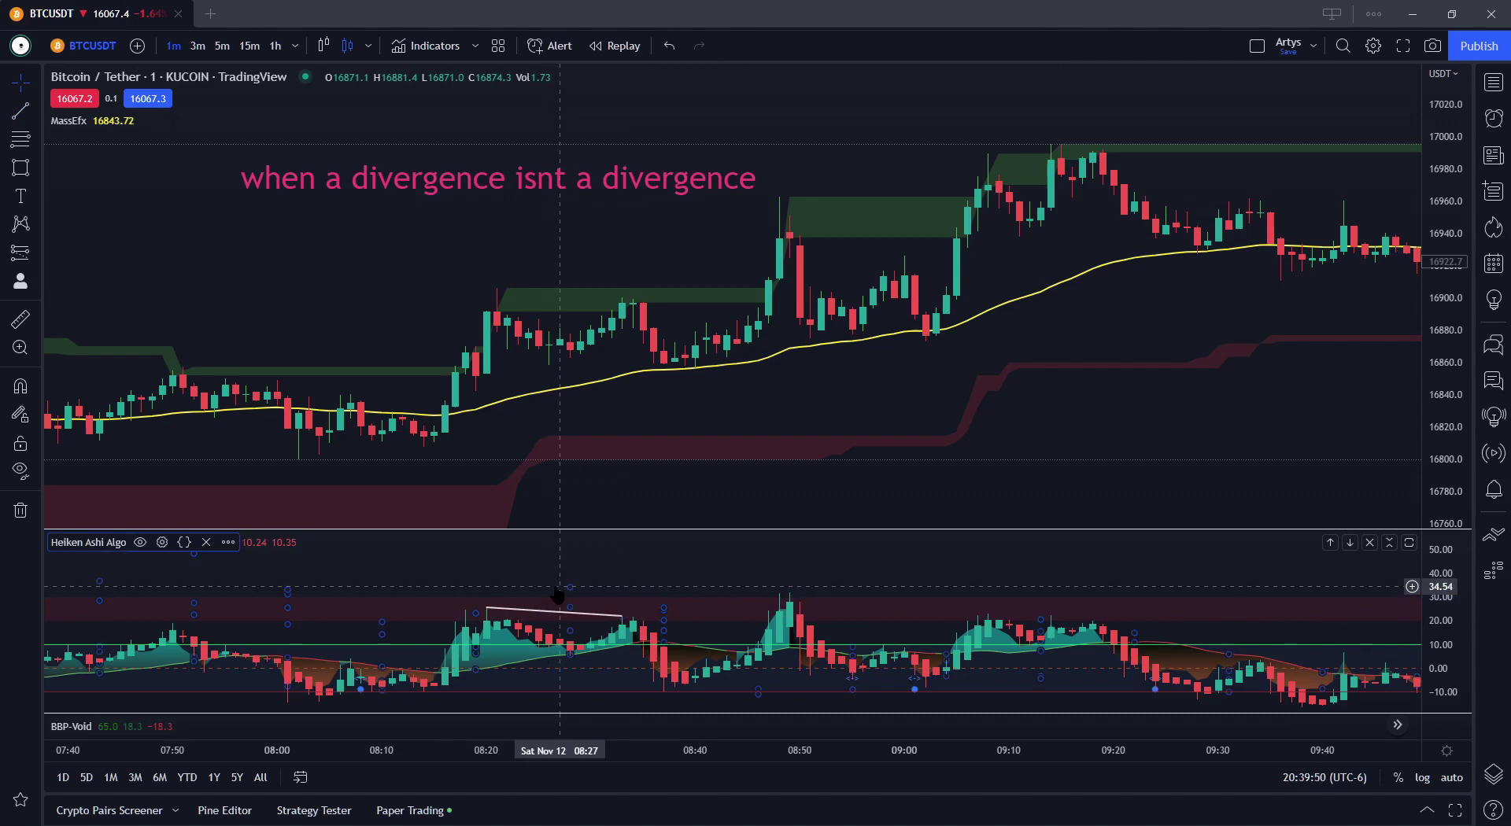
pyautogui.click(21, 111)
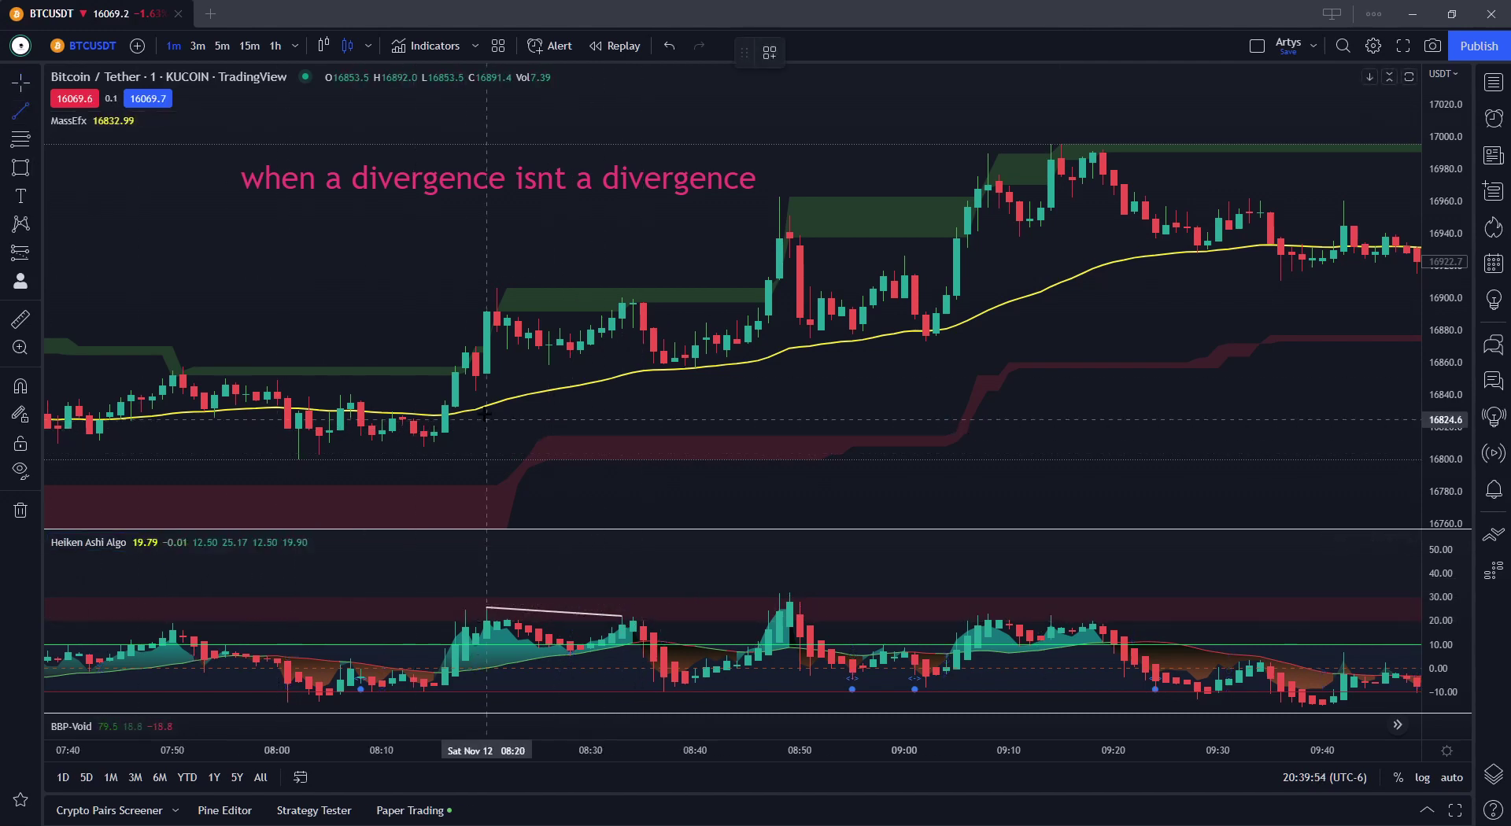
pyautogui.click(487, 312)
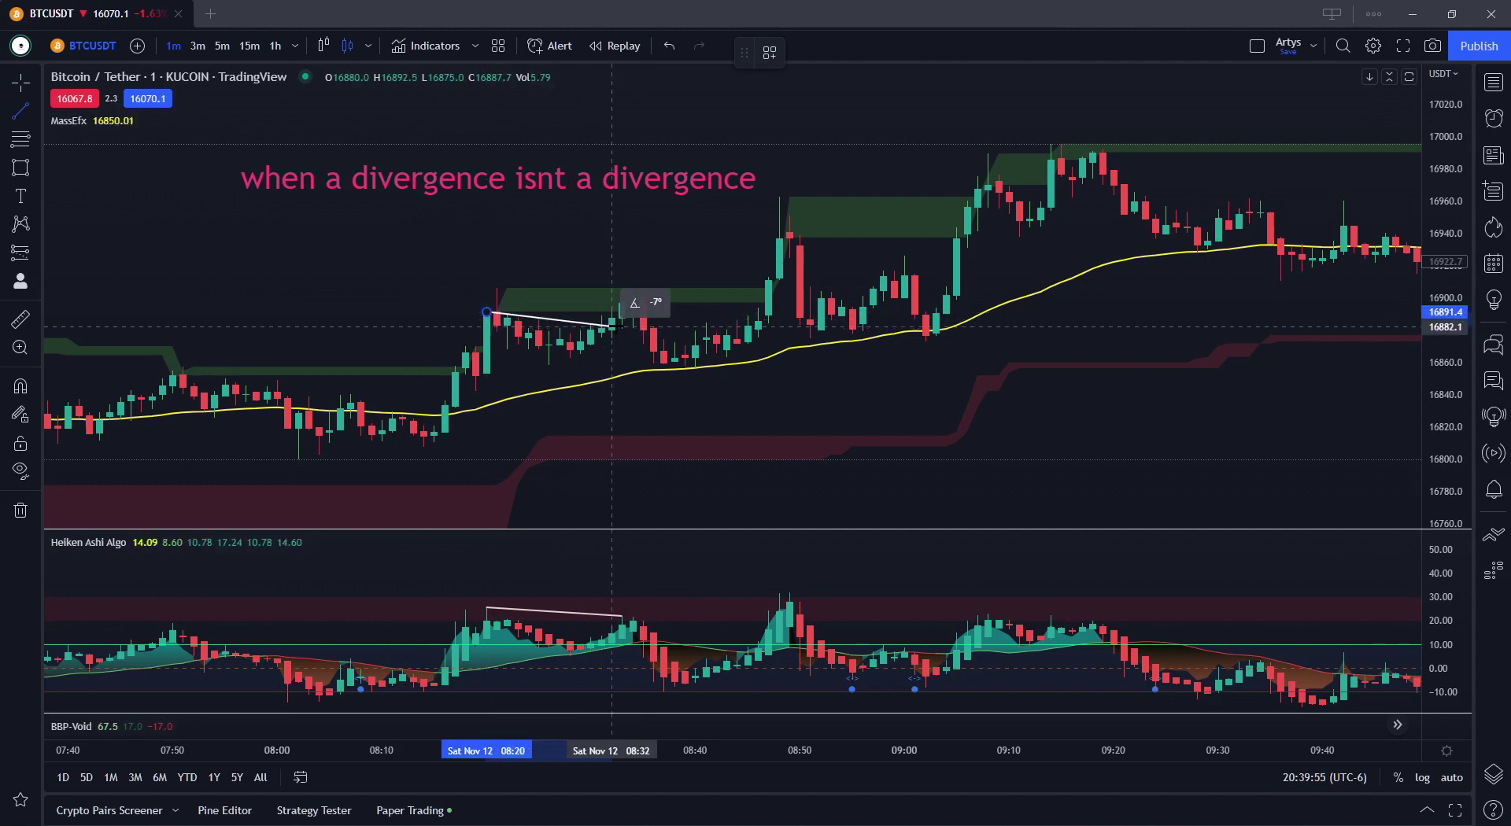
pyautogui.click(622, 300)
pyautogui.press('Escape')
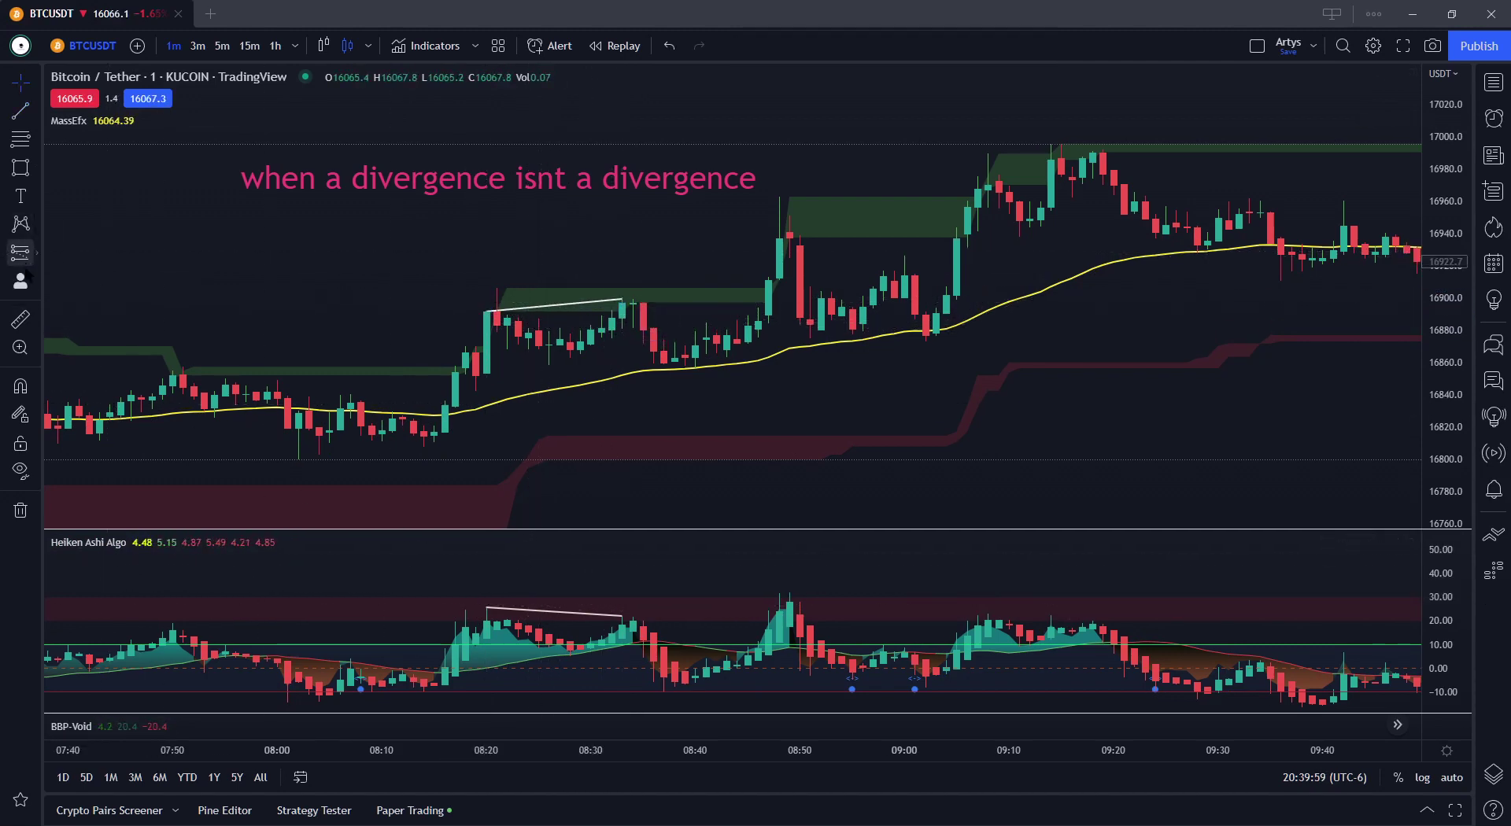
pyautogui.click(36, 196)
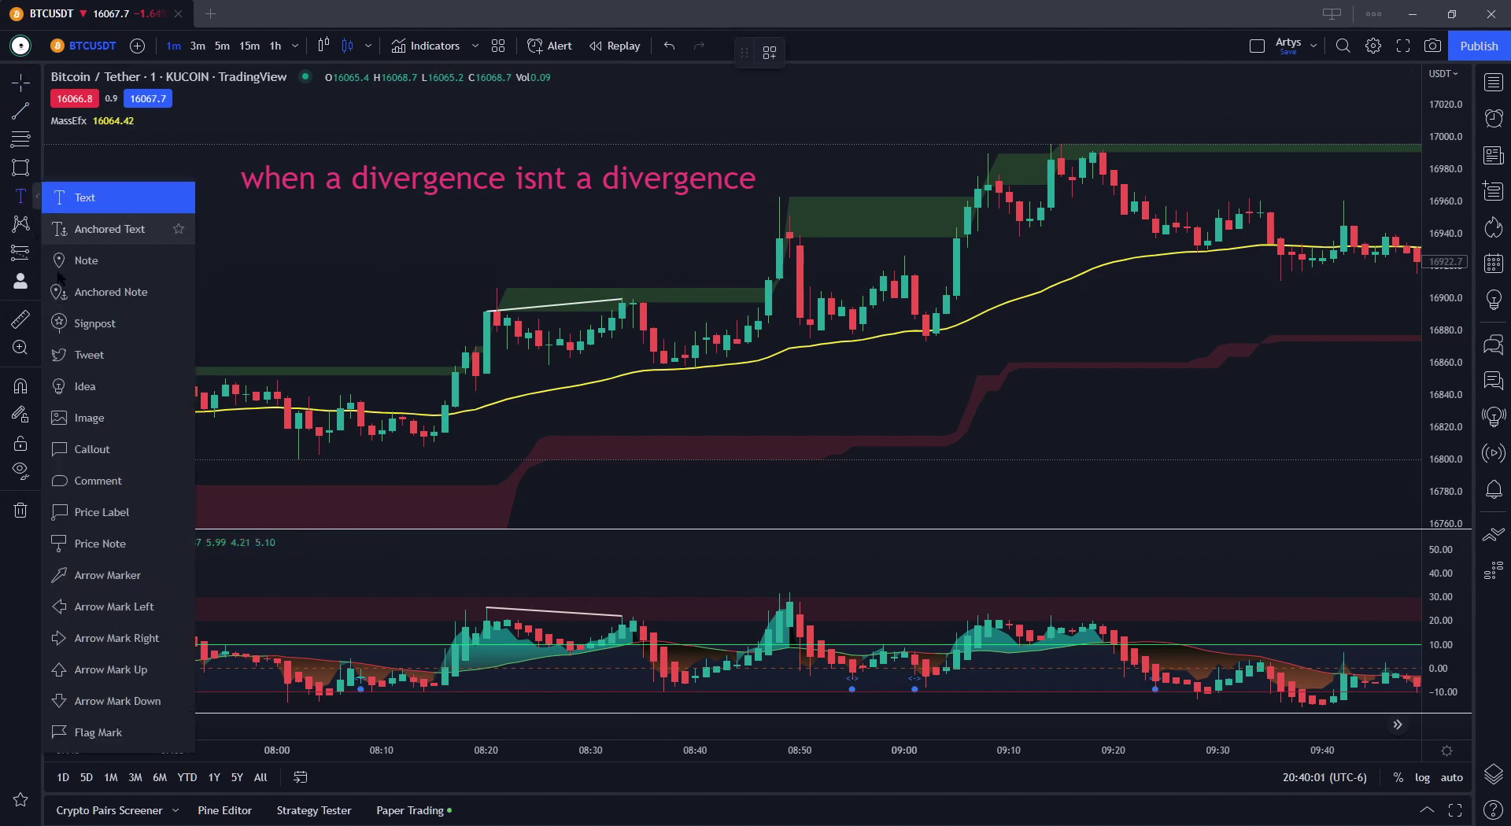
# Draw a green down-right arrow beneath the 08:20–08:35 candles and nudge it right
pyautogui.click(107, 575)
pyautogui.moveTo(507, 431); pyautogui.dragTo(664, 472)
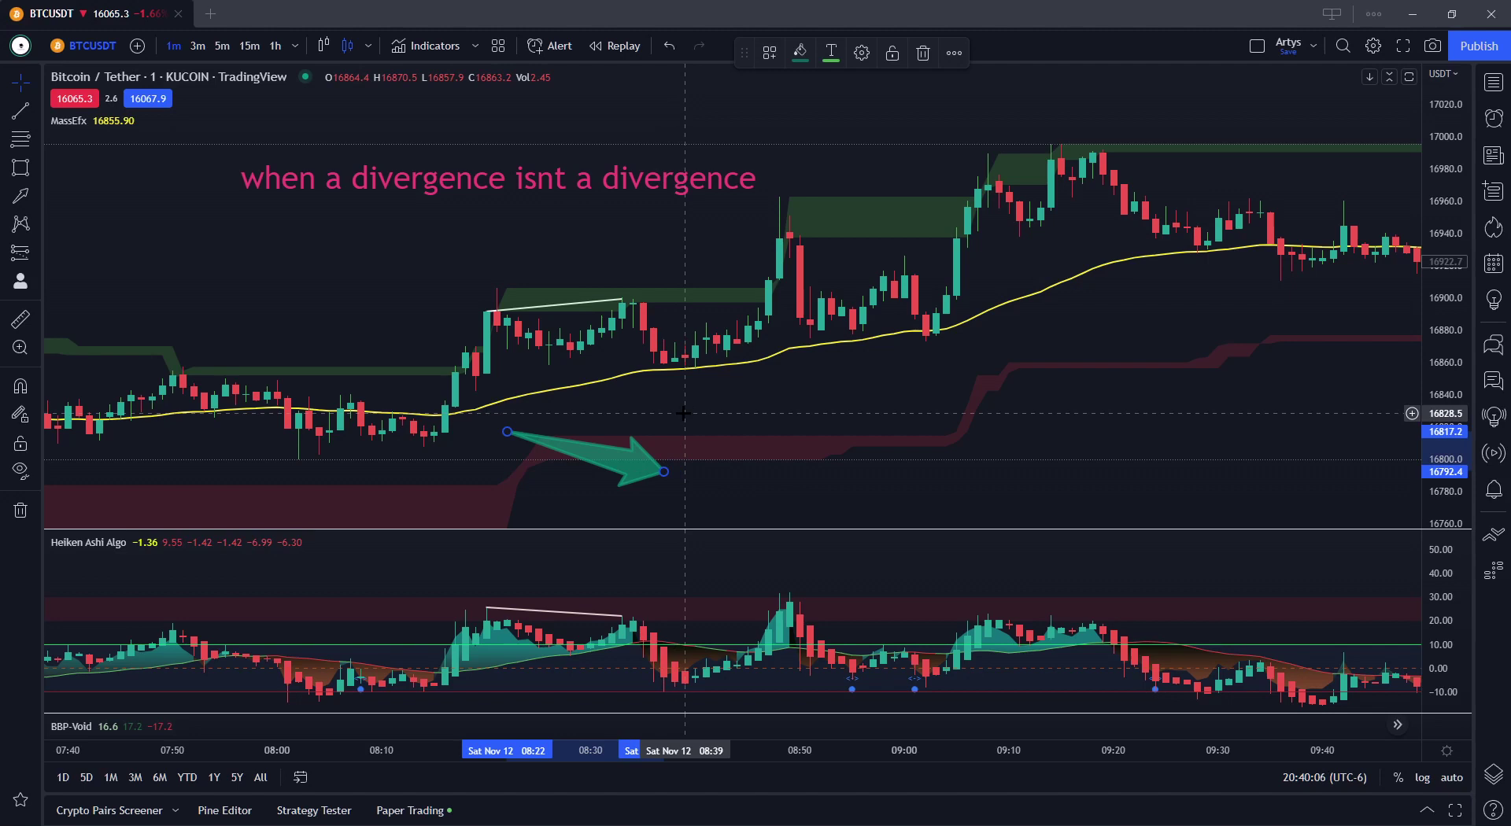
pyautogui.click(660, 419)
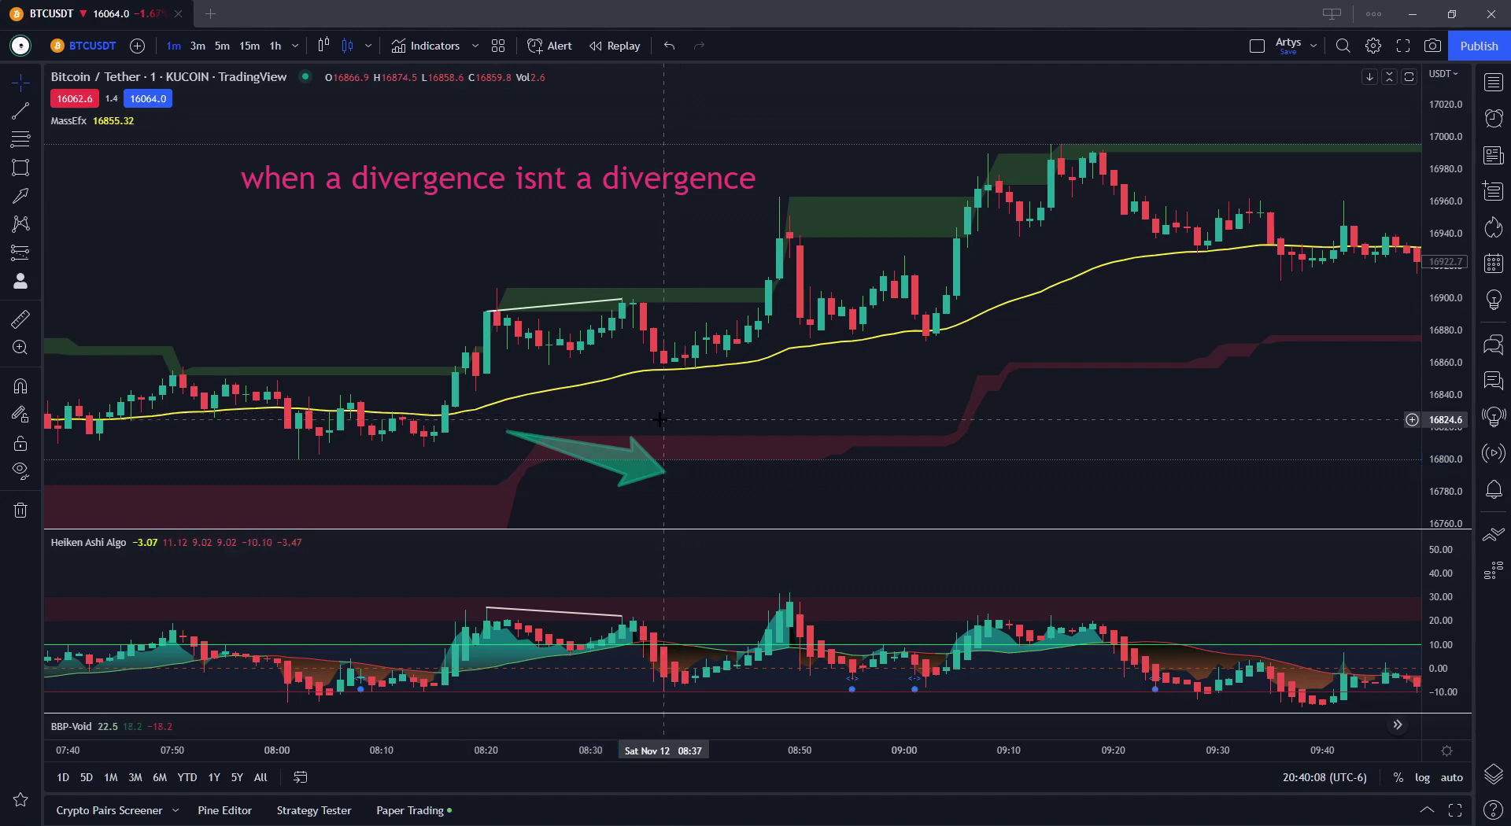
pyautogui.moveTo(633, 469); pyautogui.dragTo(706, 483)
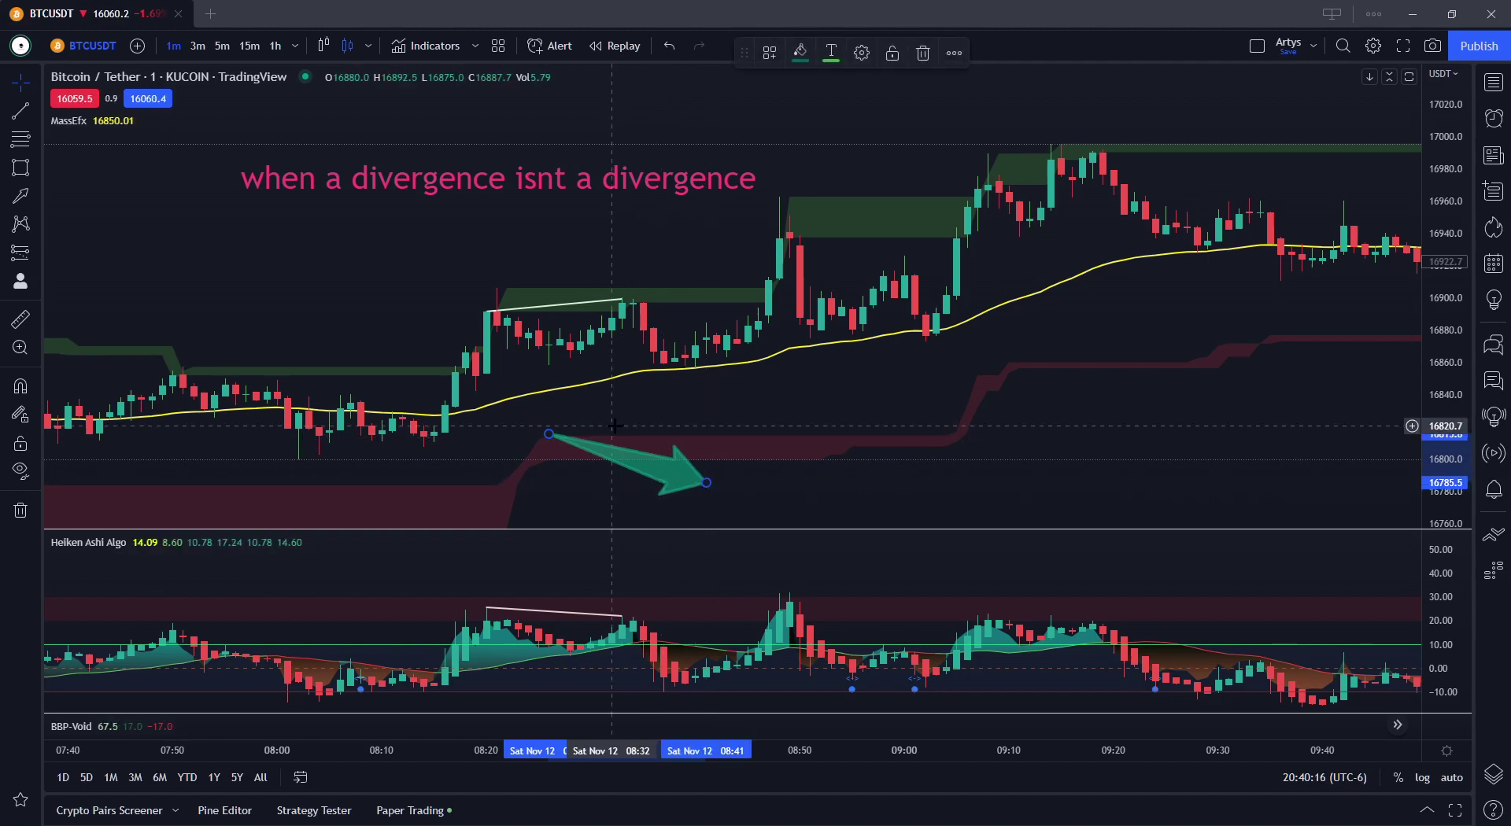
pyautogui.click(614, 426)
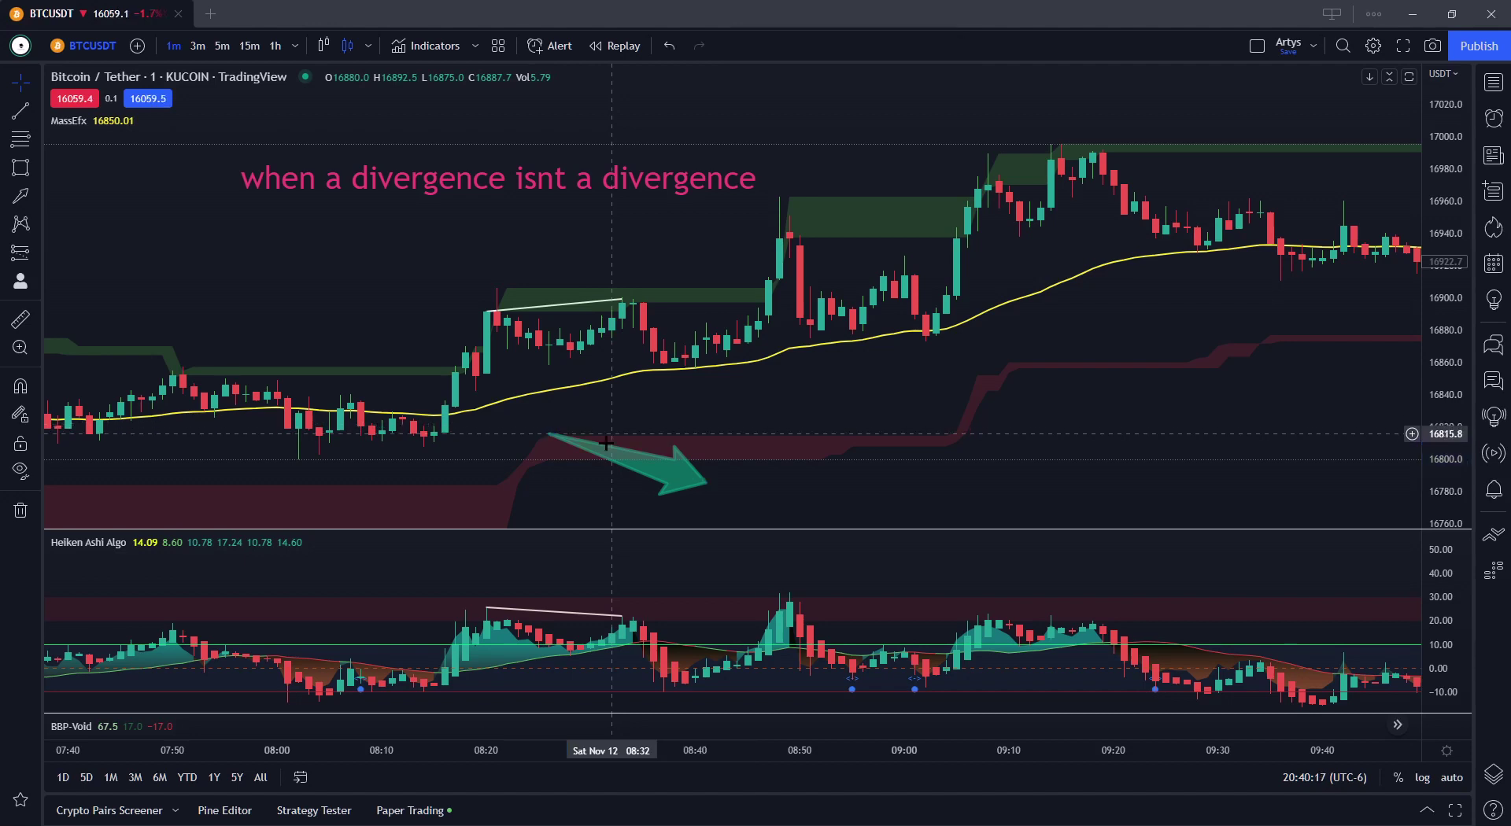
pyautogui.click(20, 111)
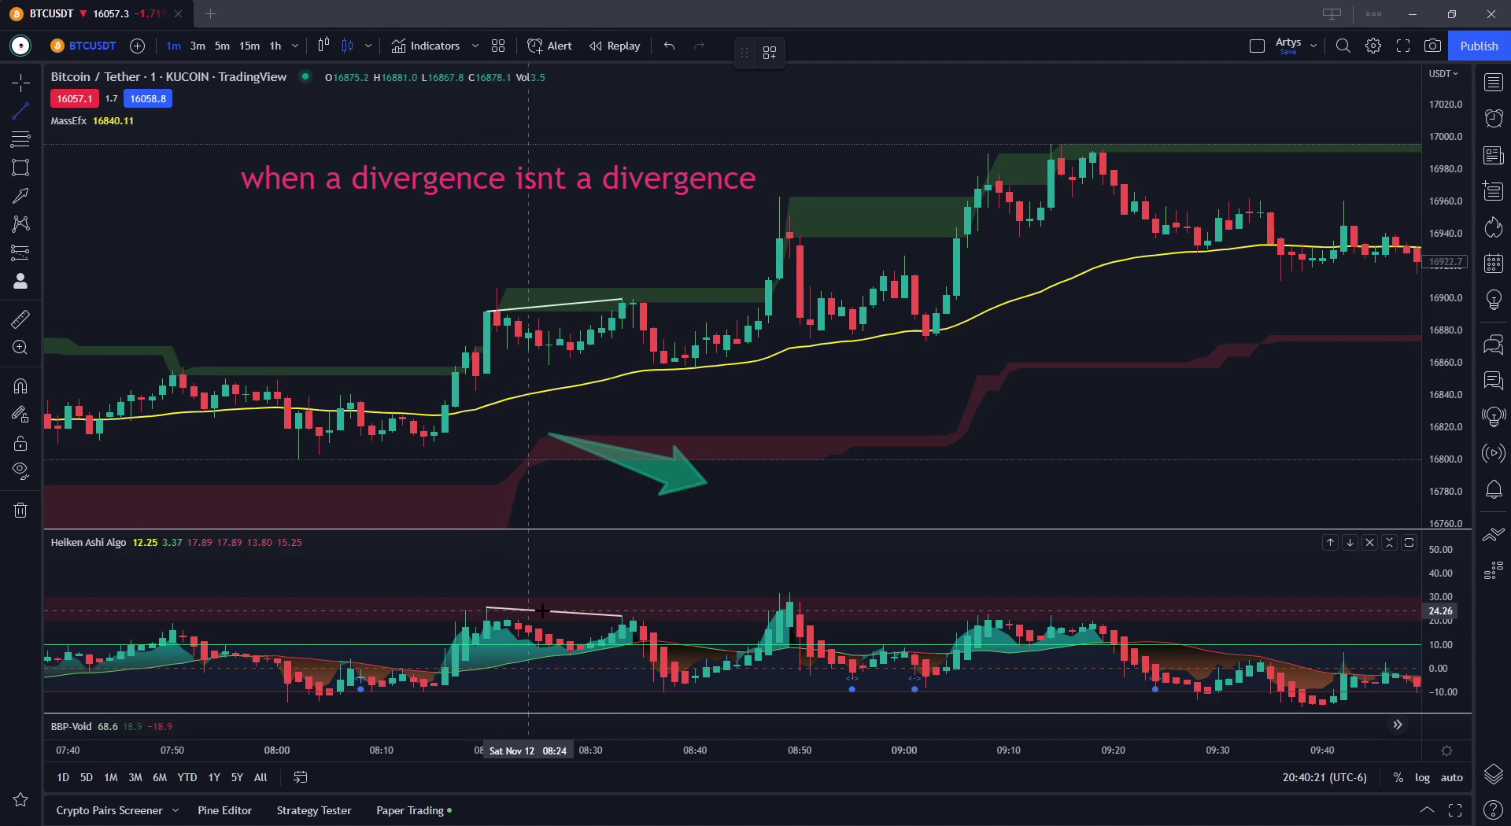
pyautogui.click(21, 82)
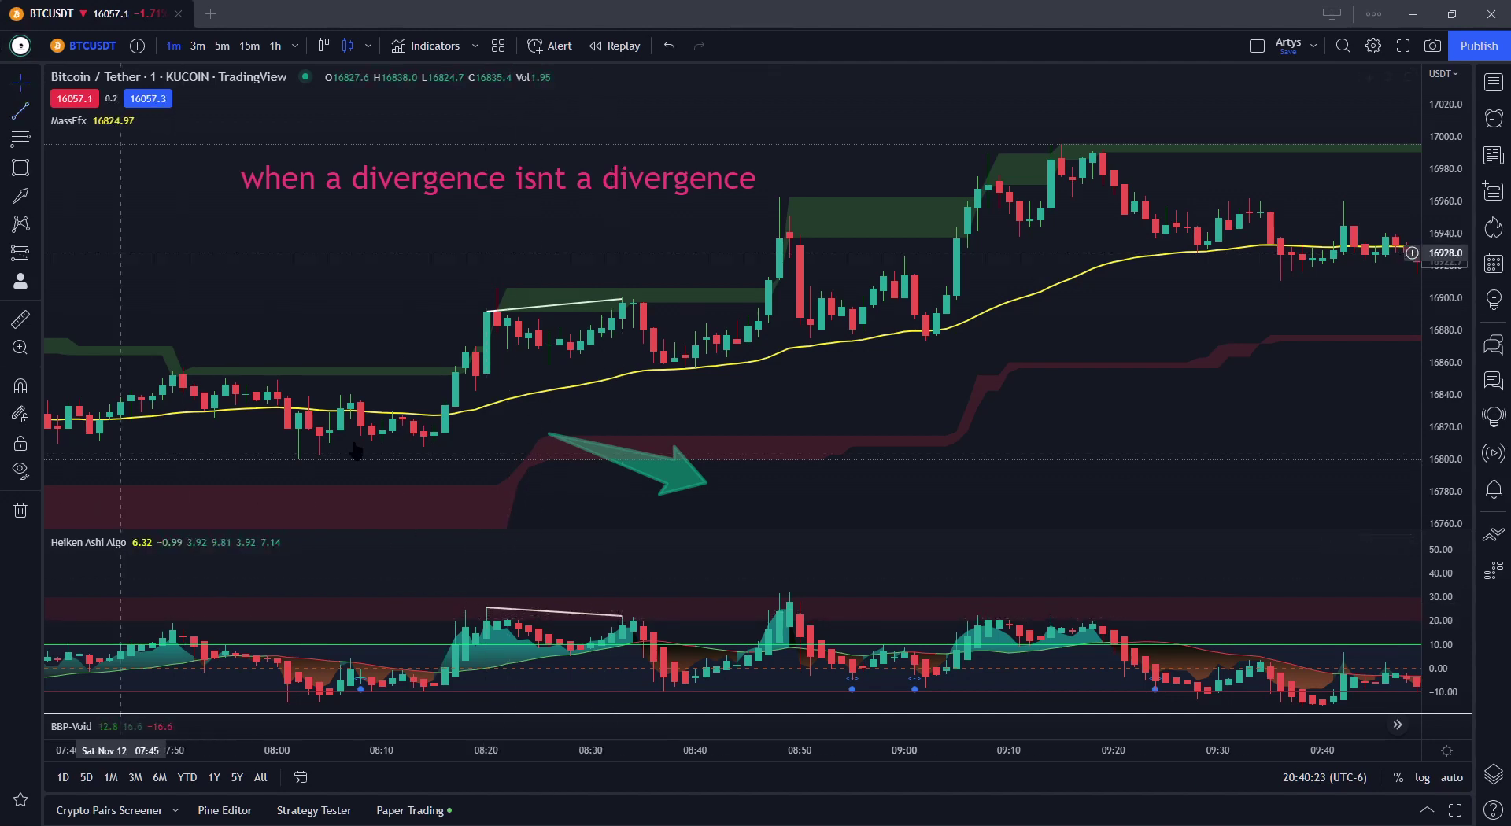
# Extend the oscillator divergence line to end near 09:20 and shift the green arrow slightly
pyautogui.click(622, 615)
pyautogui.moveTo(622, 615); pyautogui.dragTo(1189, 659)
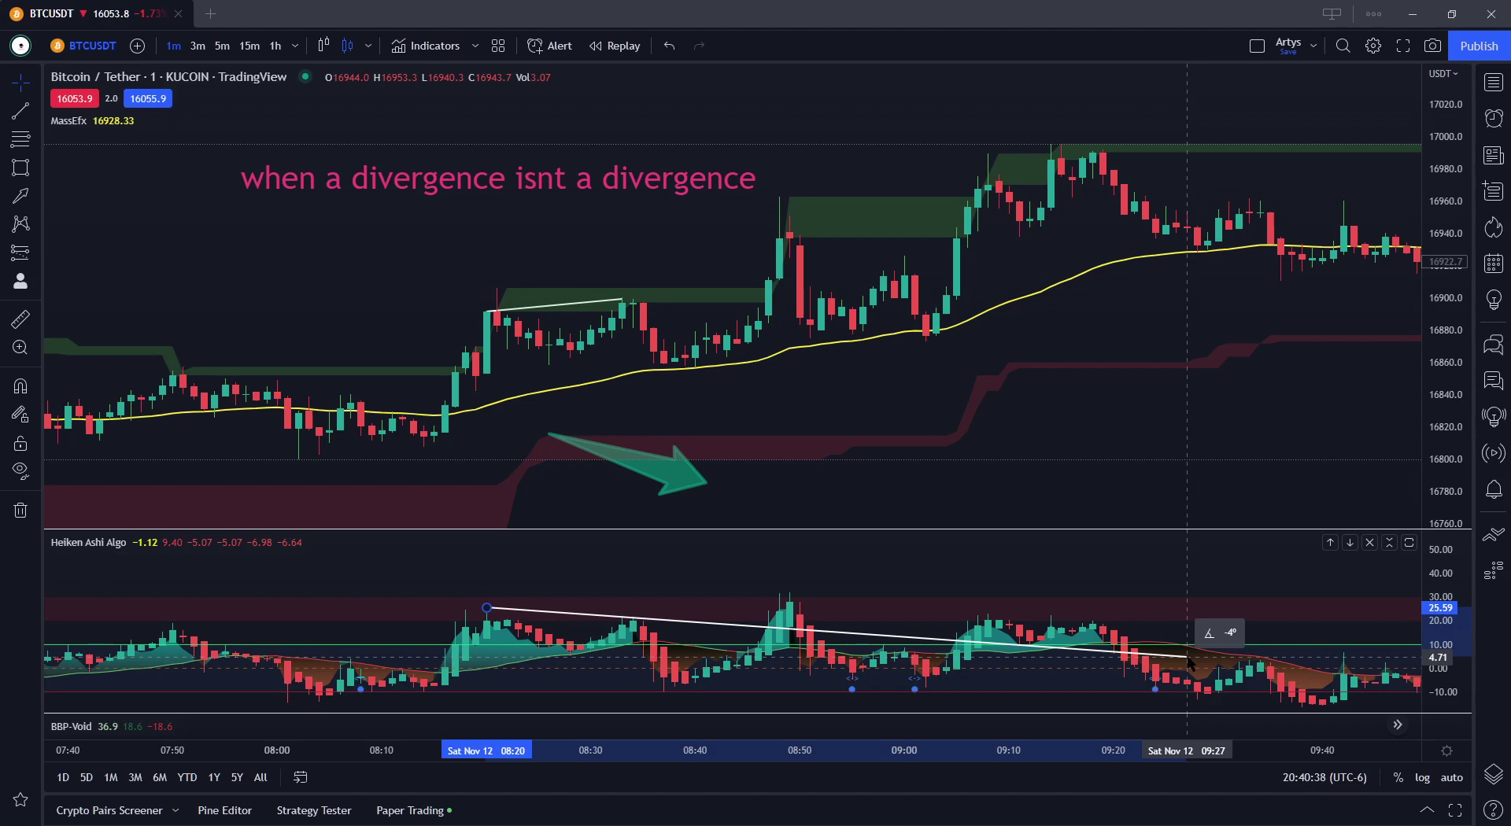
pyautogui.click(1117, 652)
pyautogui.click(1157, 551)
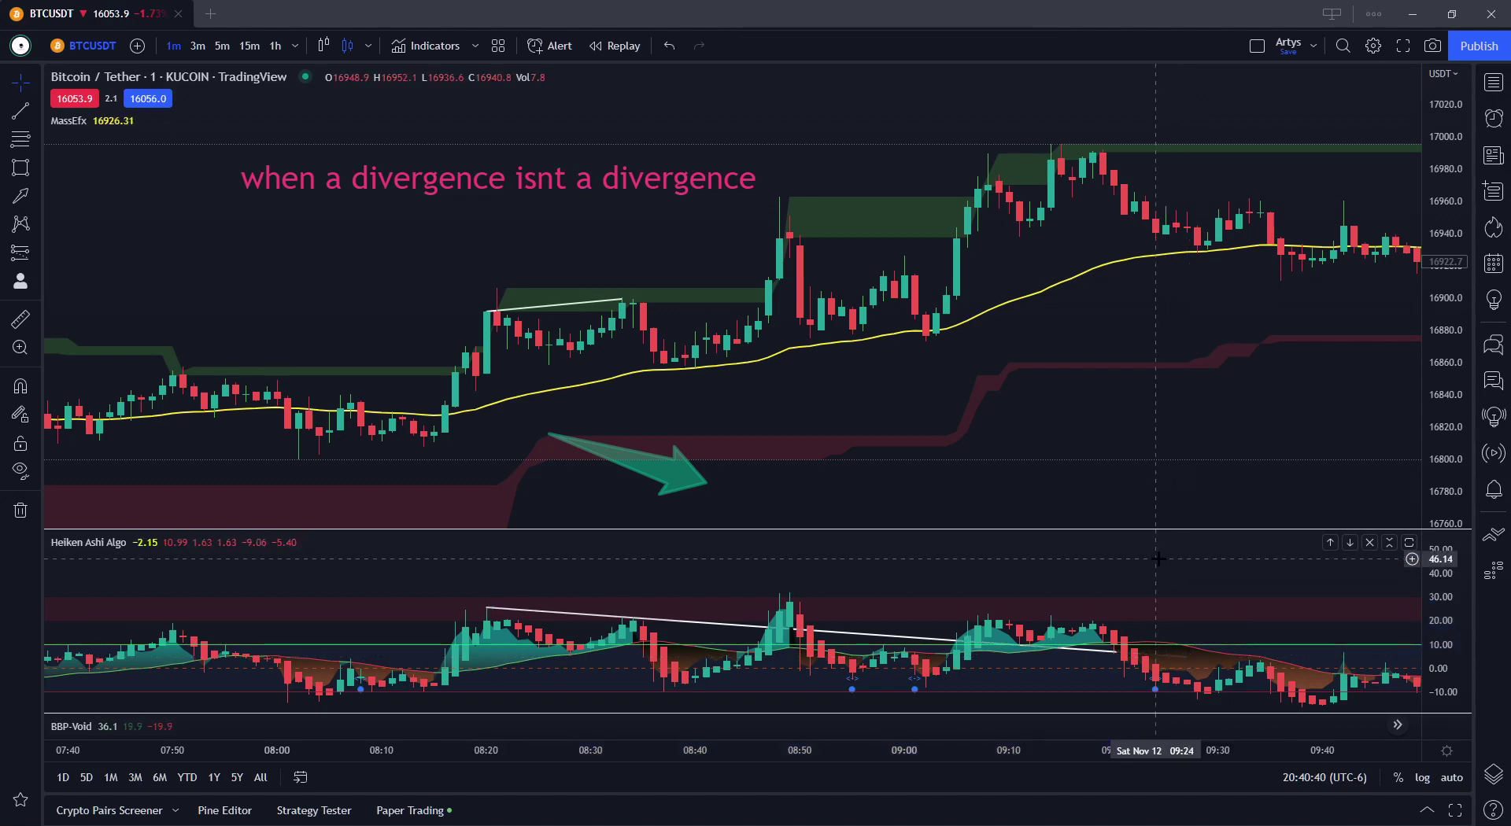
pyautogui.click(1082, 660)
pyautogui.moveTo(587, 429); pyautogui.dragTo(616, 409)
pyautogui.moveTo(702, 471)
pyautogui.mouseDown()
pyautogui.moveTo(672, 475)
pyautogui.moveTo(757, 489)
pyautogui.mouseUp()
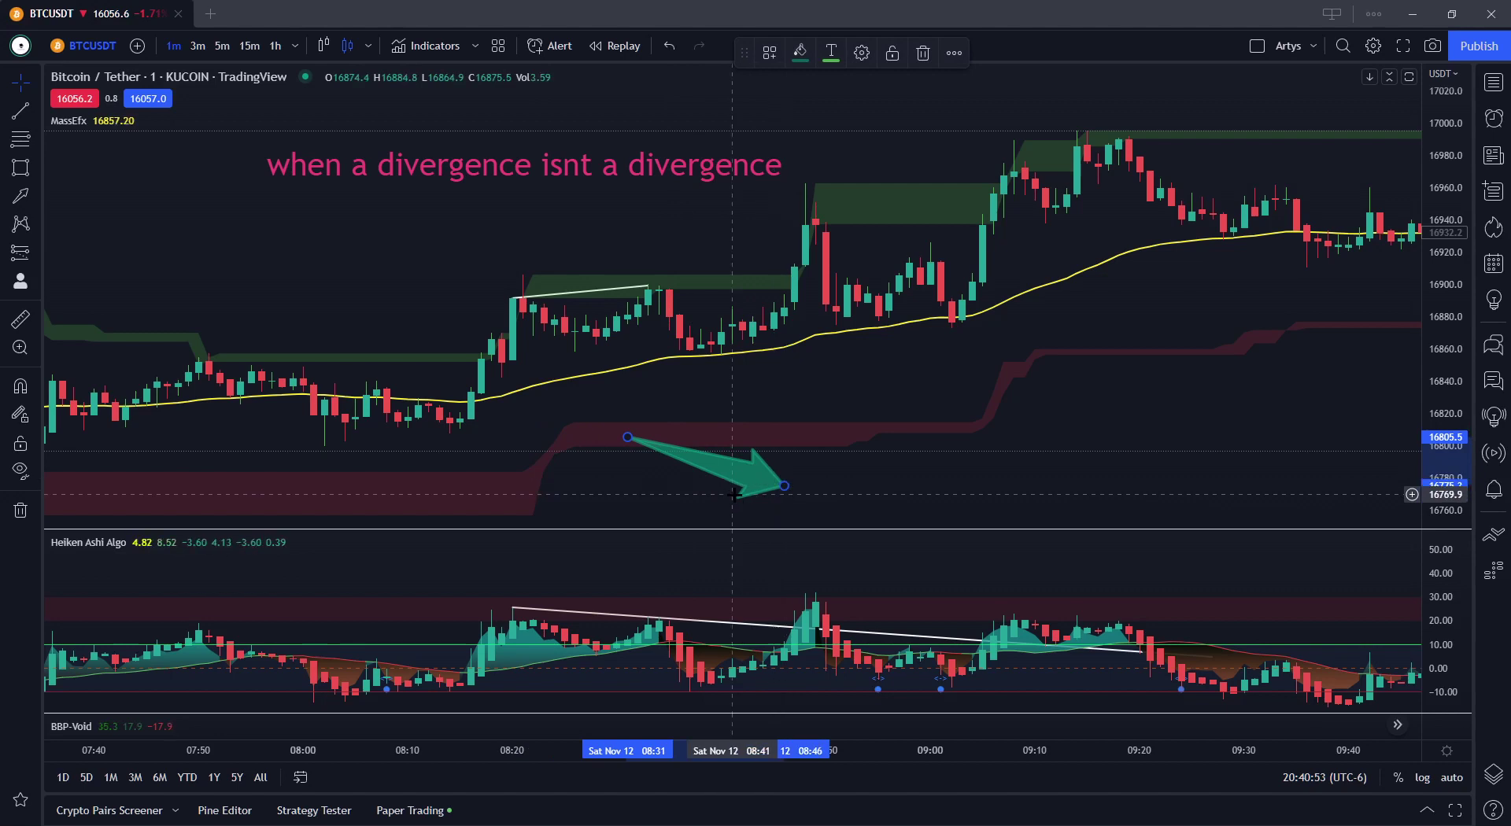
# Swing the green arrow's tip upward and move it right to span about 09:00–09:29
pyautogui.click(627, 617)
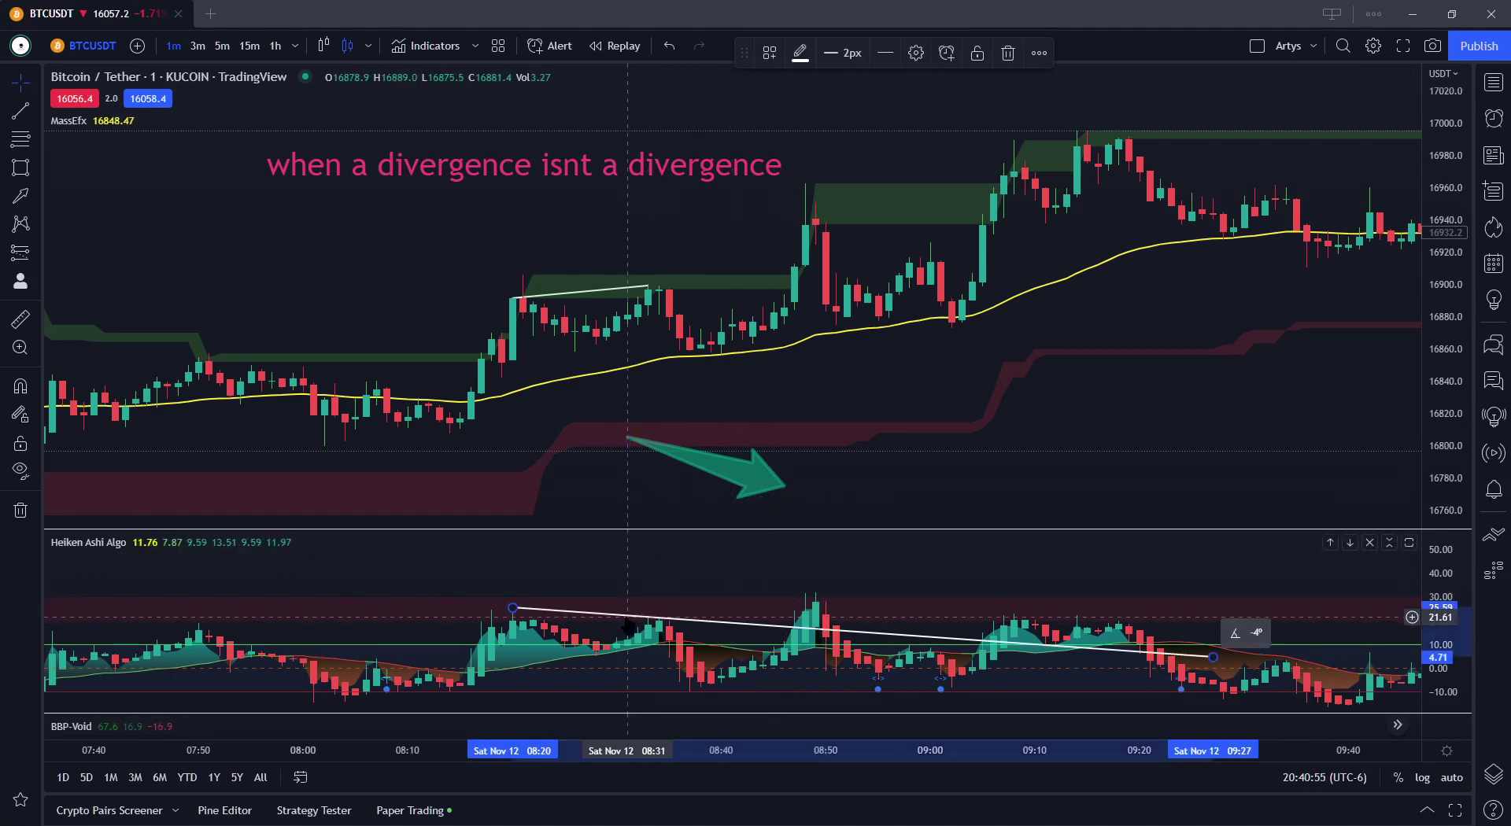
pyautogui.moveTo(784, 483); pyautogui.dragTo(931, 294)
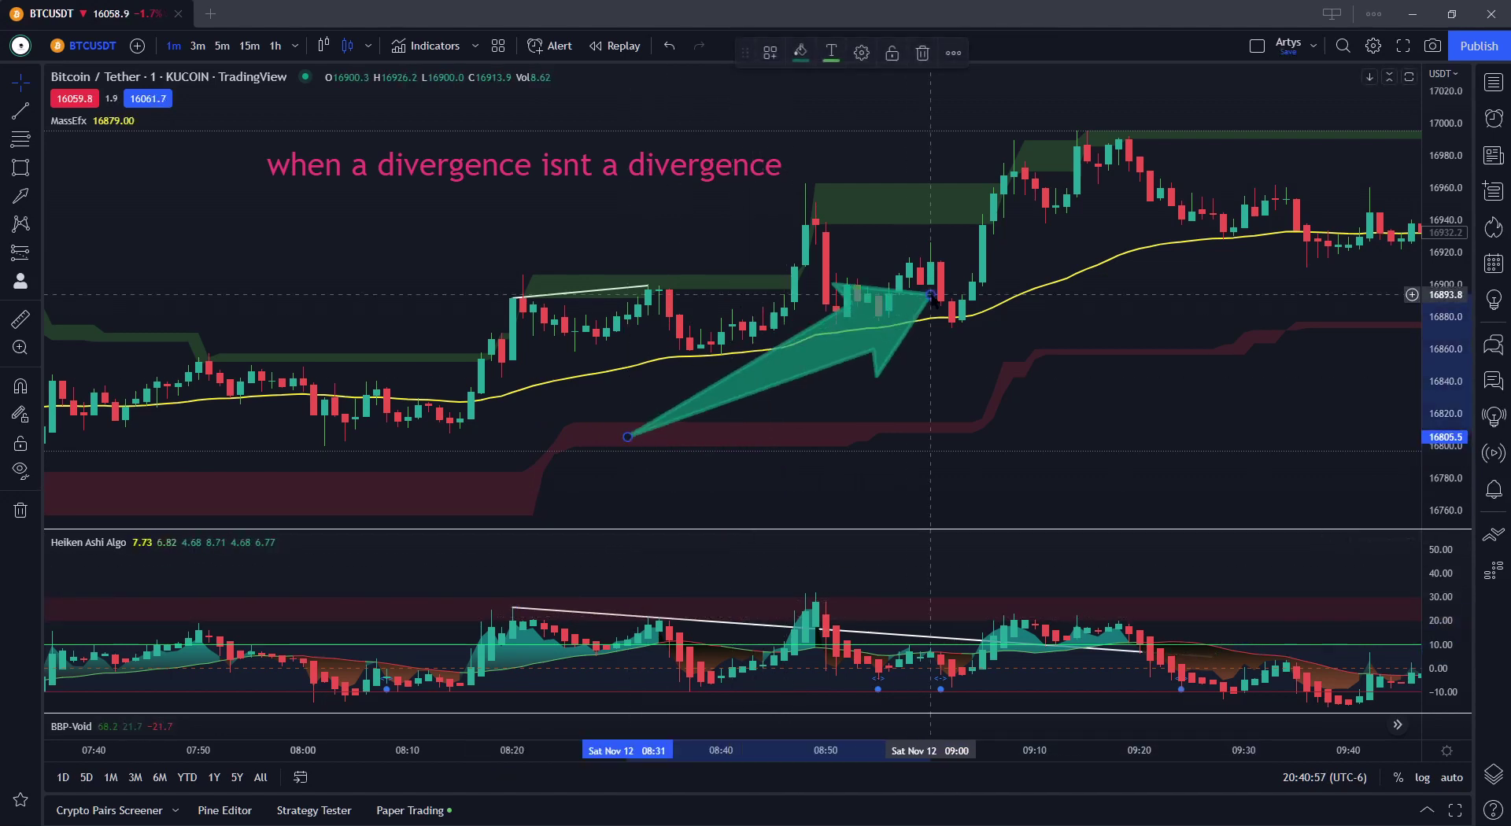
pyautogui.moveTo(857, 336); pyautogui.dragTo(1160, 382)
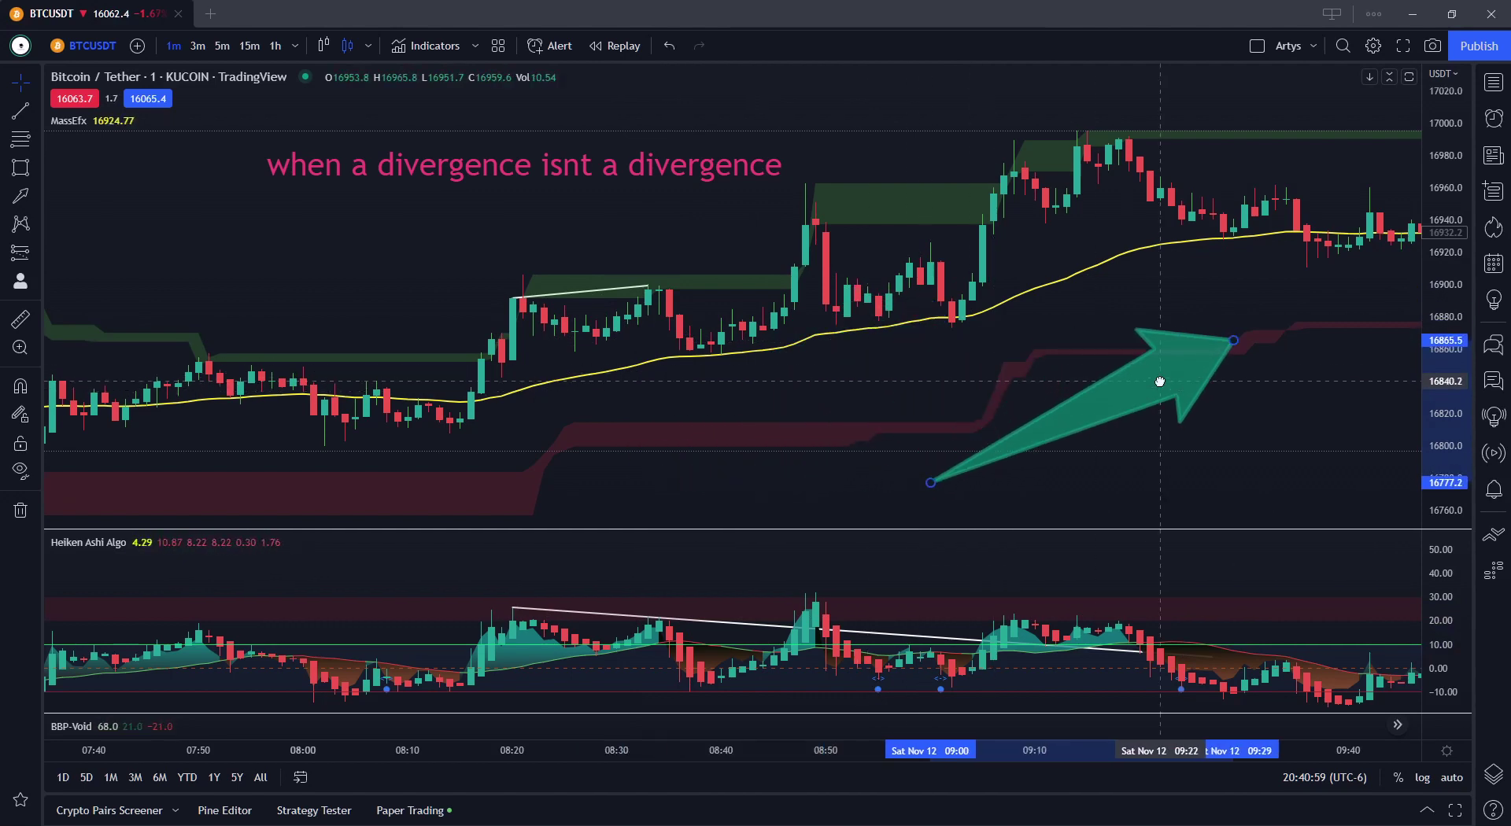
pyautogui.click(690, 398)
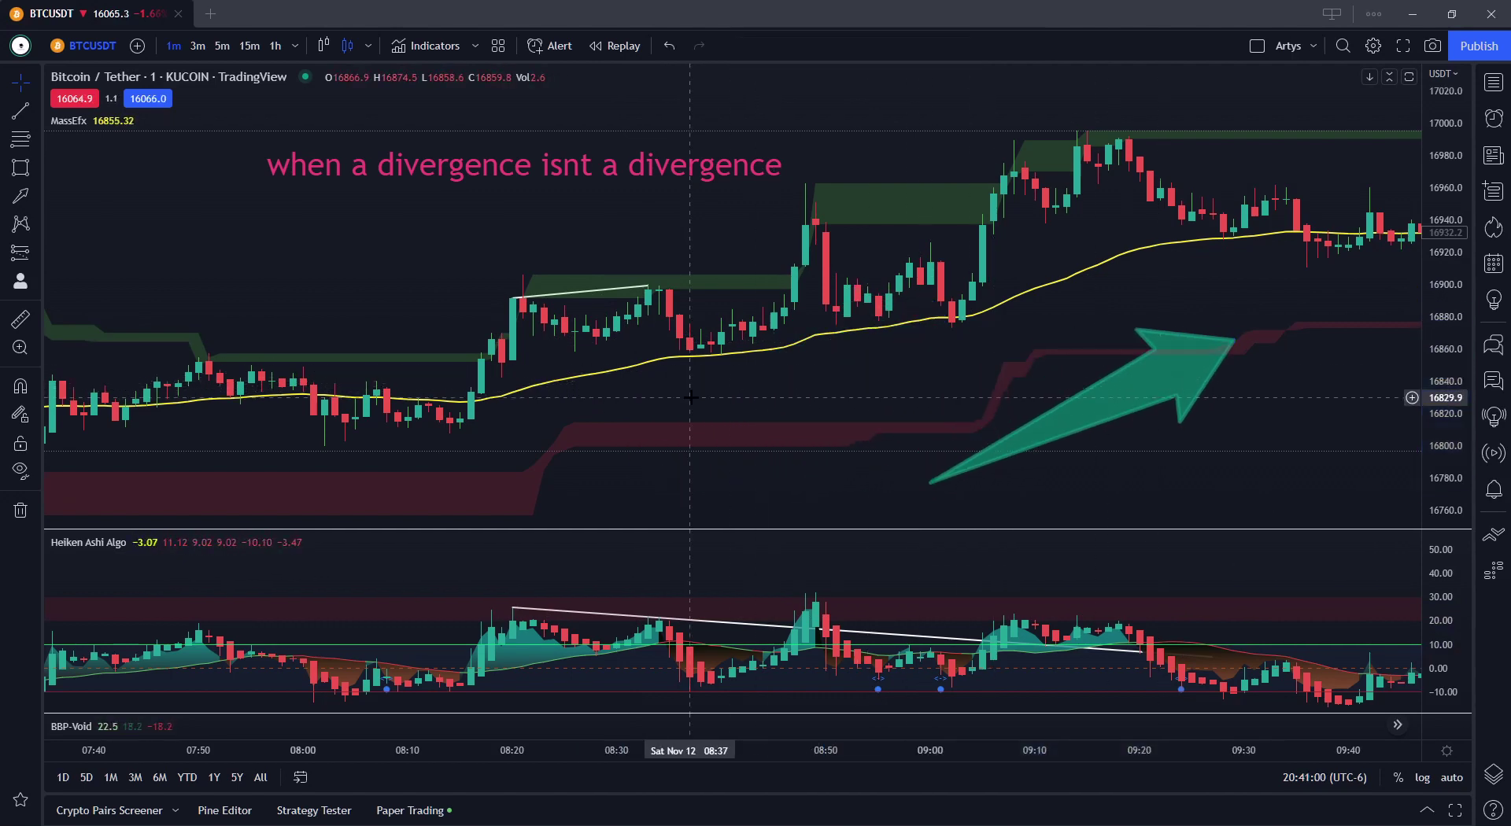
pyautogui.click(585, 291)
pyautogui.hotkey('alt', 'shift', 'r')
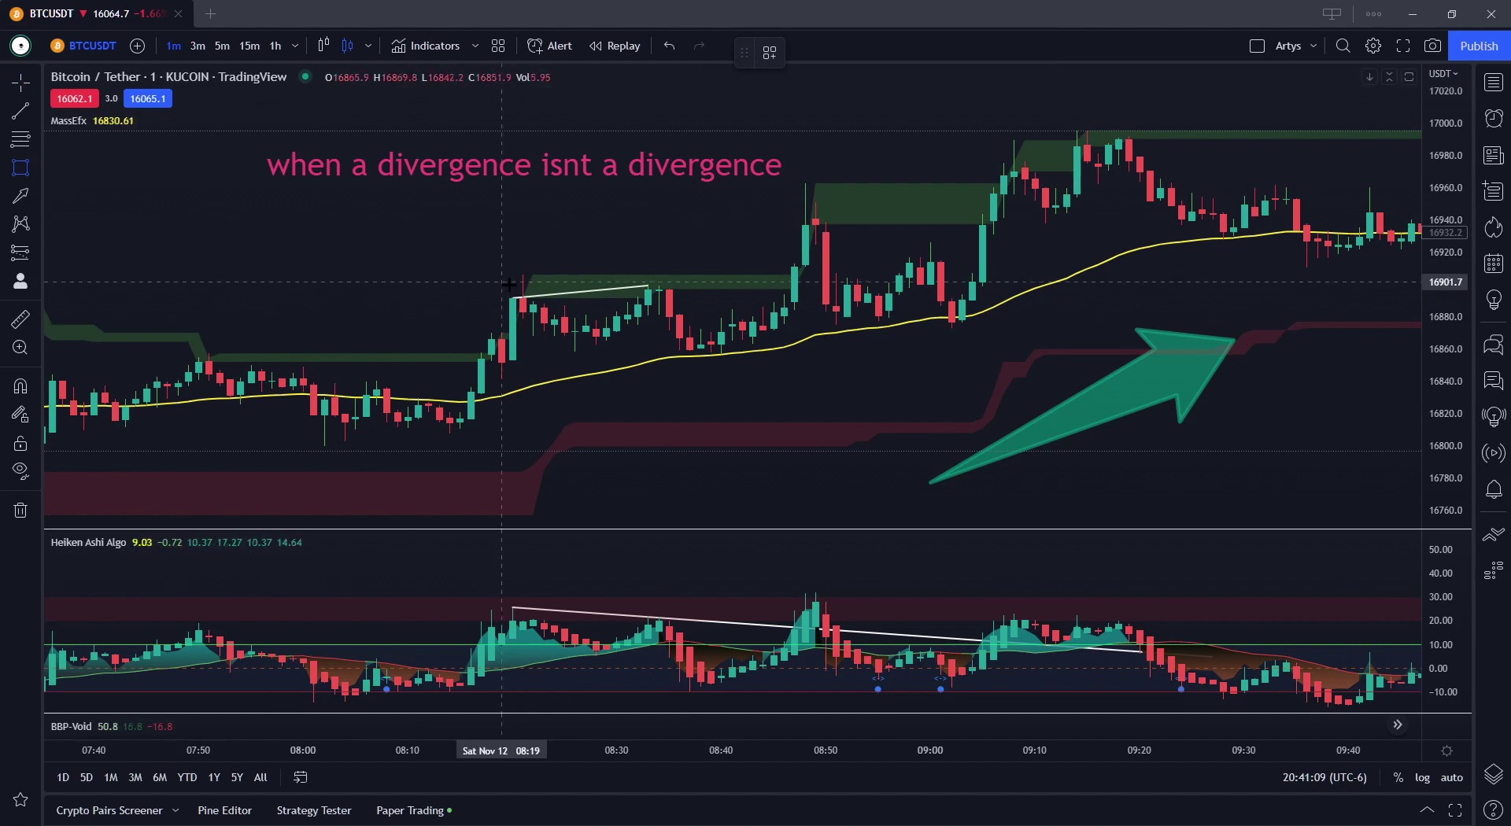
# Draw a rectangle from 16852.4 up to 16900 starting at the 08:20 breakout
pyautogui.click(513, 362)
pyautogui.moveTo(514, 362)
pyautogui.mouseDown()
pyautogui.moveTo(622, 333)
pyautogui.moveTo(648, 286)
pyautogui.mouseUp()
pyautogui.click(347, 273)
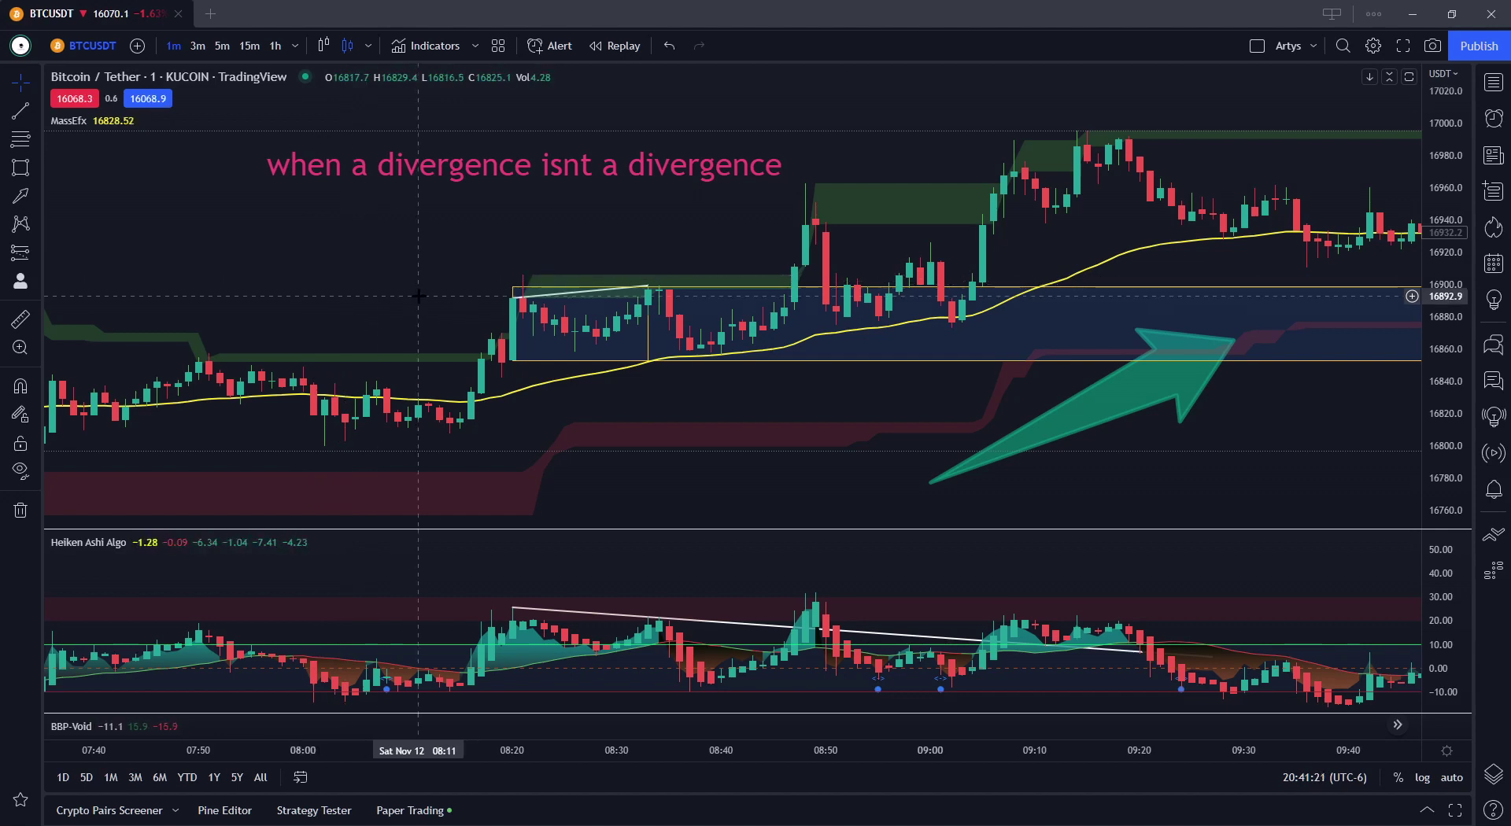
# Move the green arrow to the chart centre and point its tip down below the box
pyautogui.moveTo(1064, 408)
pyautogui.mouseDown()
pyautogui.moveTo(836, 297)
pyautogui.moveTo(815, 260)
pyautogui.mouseUp()
pyautogui.moveTo(982, 192); pyautogui.dragTo(974, 429)
pyautogui.click(771, 492)
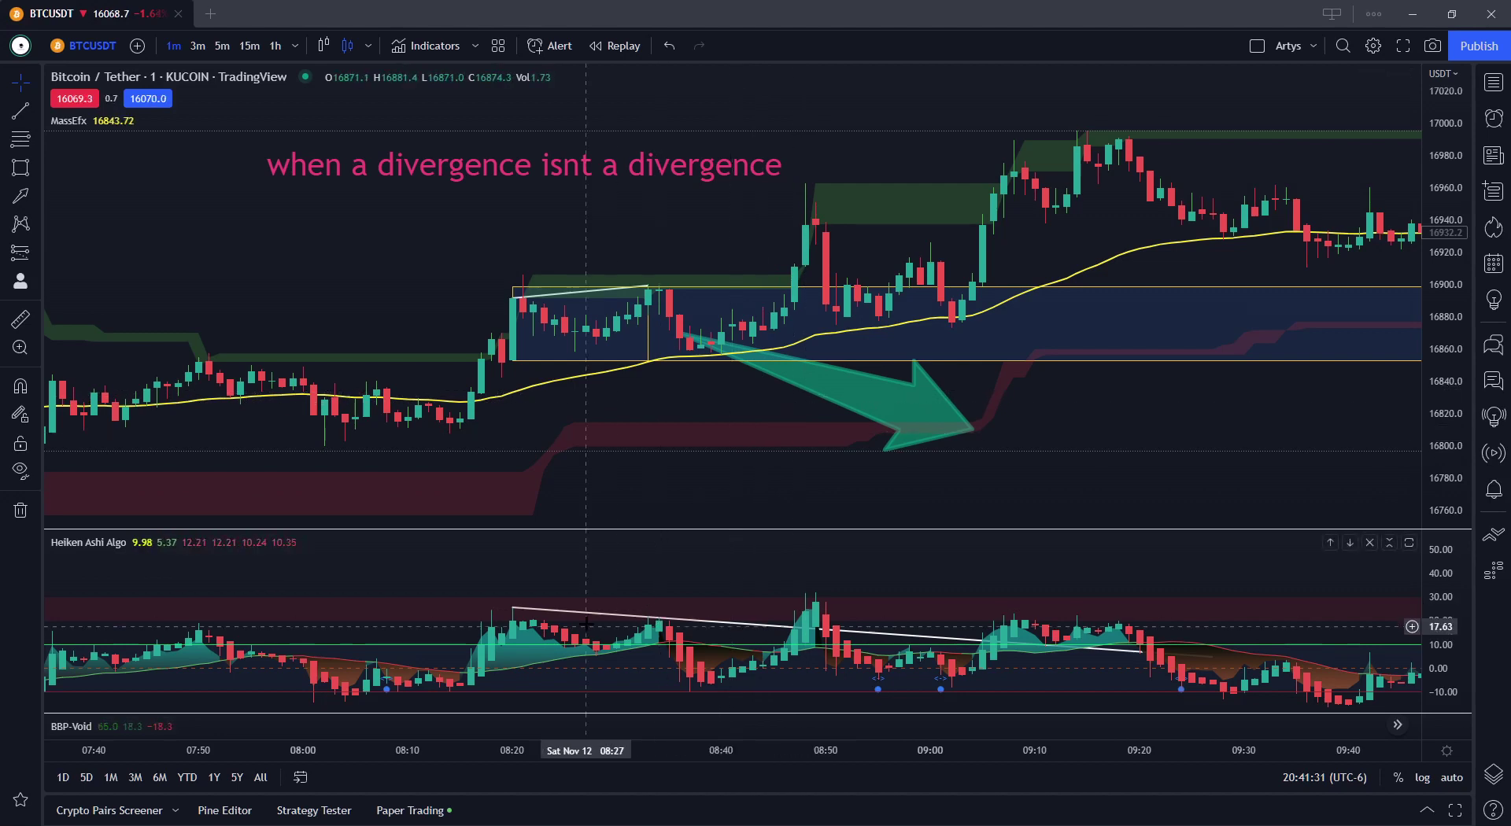
# Undo the oscillator divergence line's lengthened end
pyautogui.click(667, 626)
pyautogui.hotkey('ctrl', 'z')
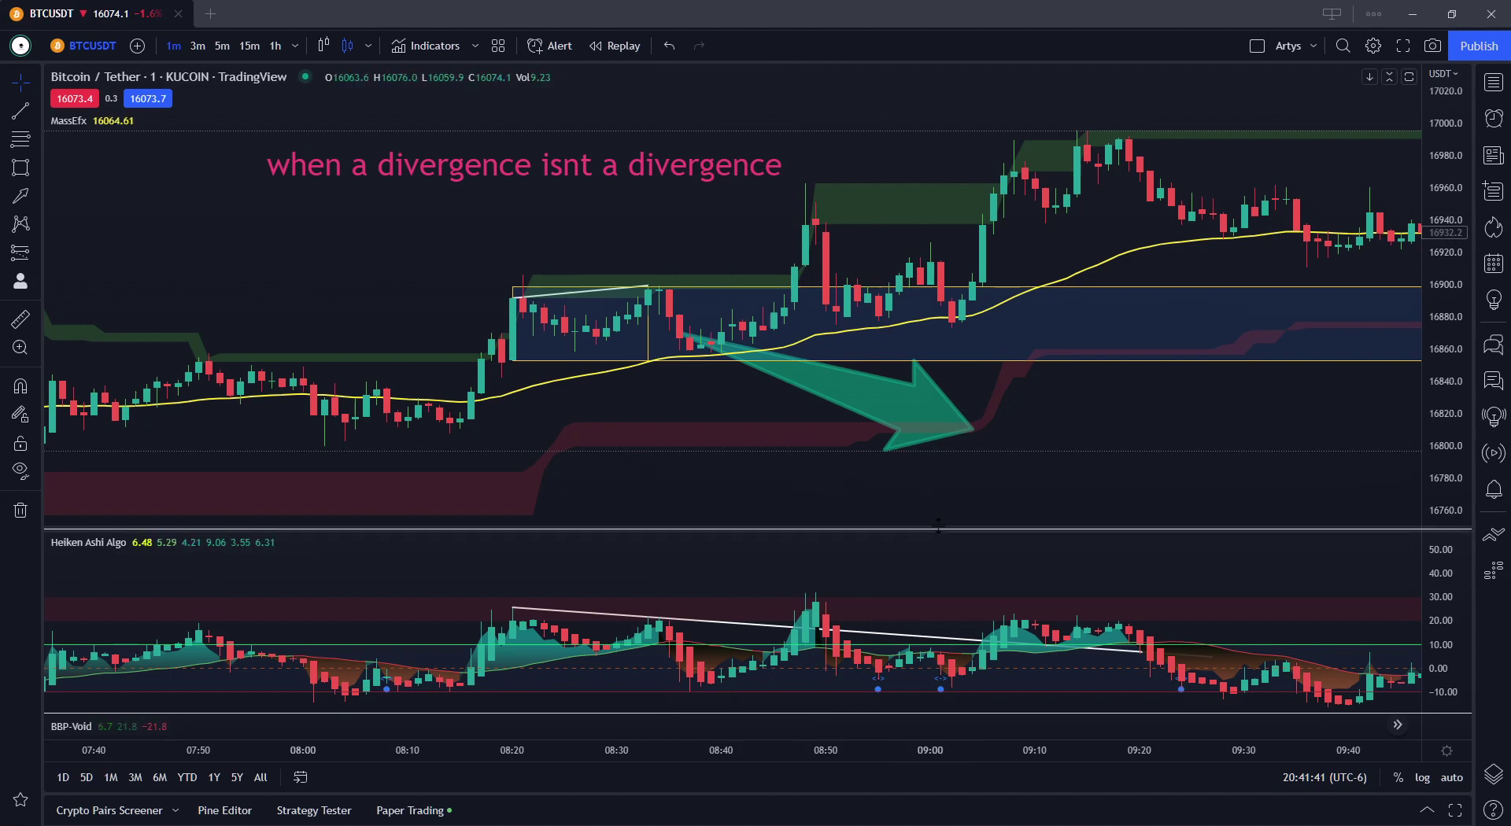
pyautogui.moveTo(1388, 728)
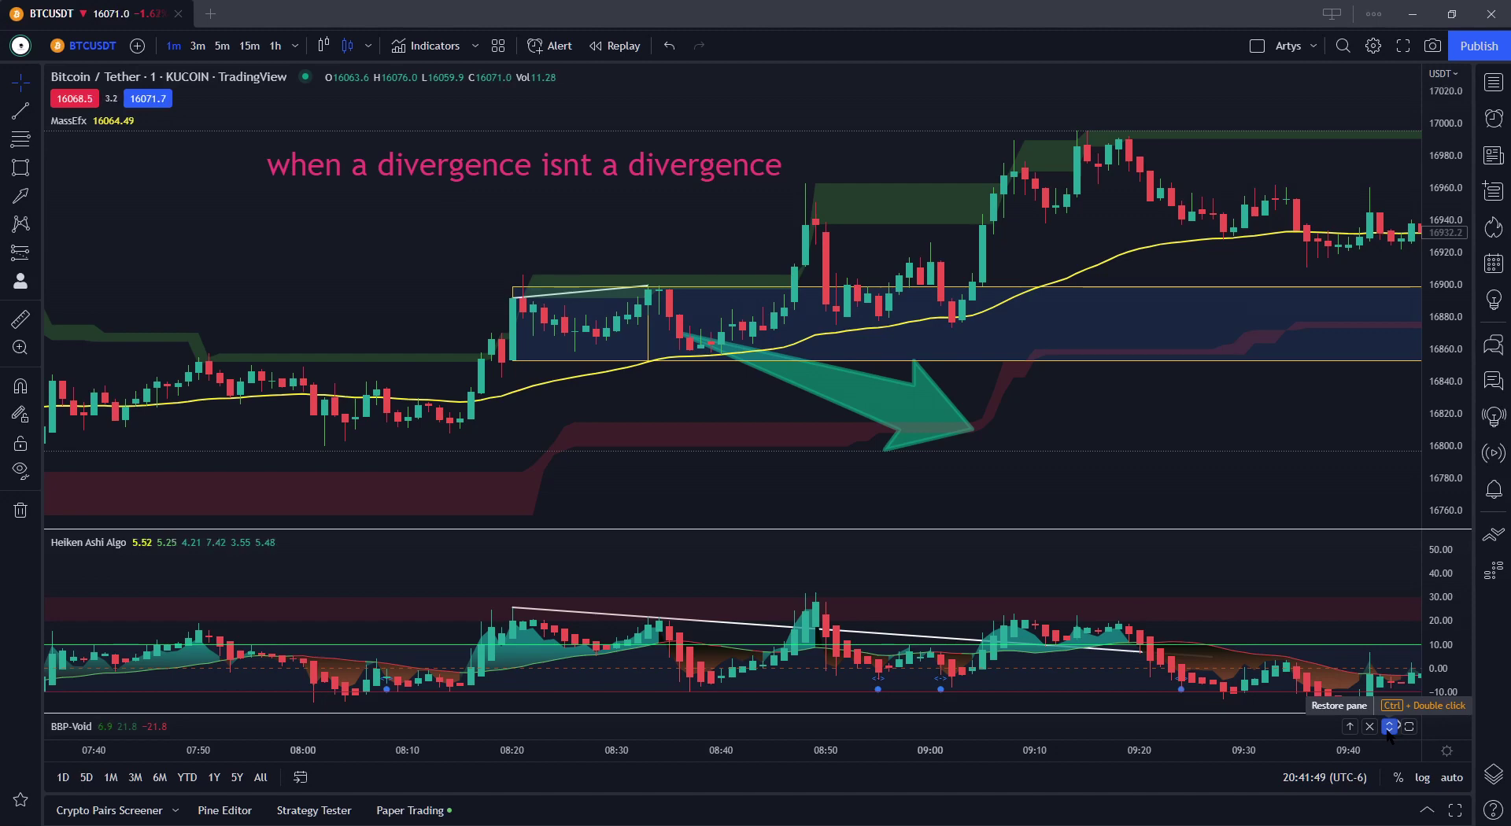
# Drag the pane separator down to enlarge the price pane, leaving BBP-Void collapsed
pyautogui.click(1390, 727)
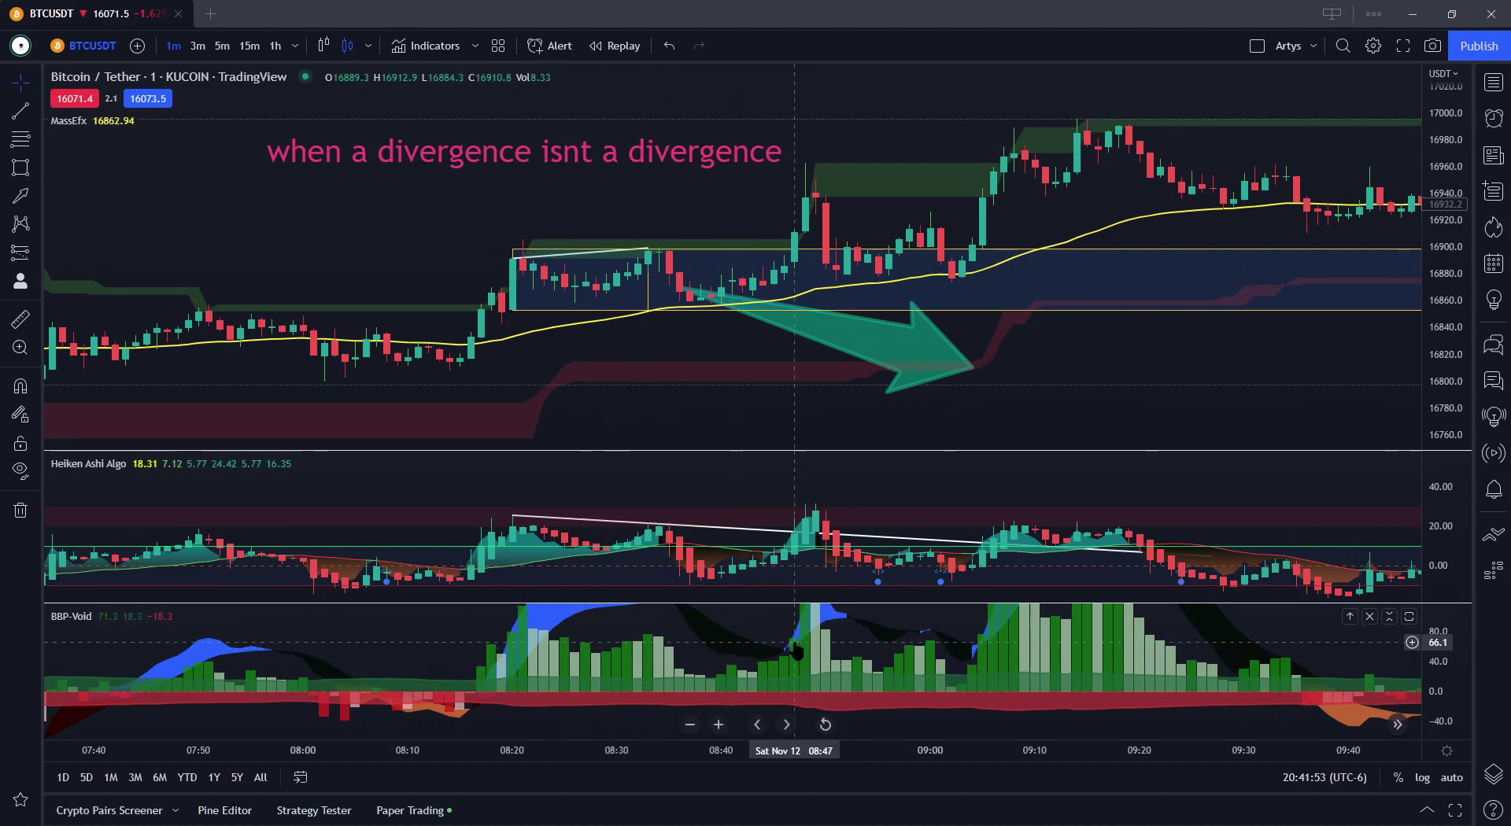
pyautogui.moveTo(843, 647); pyautogui.dragTo(704, 647)
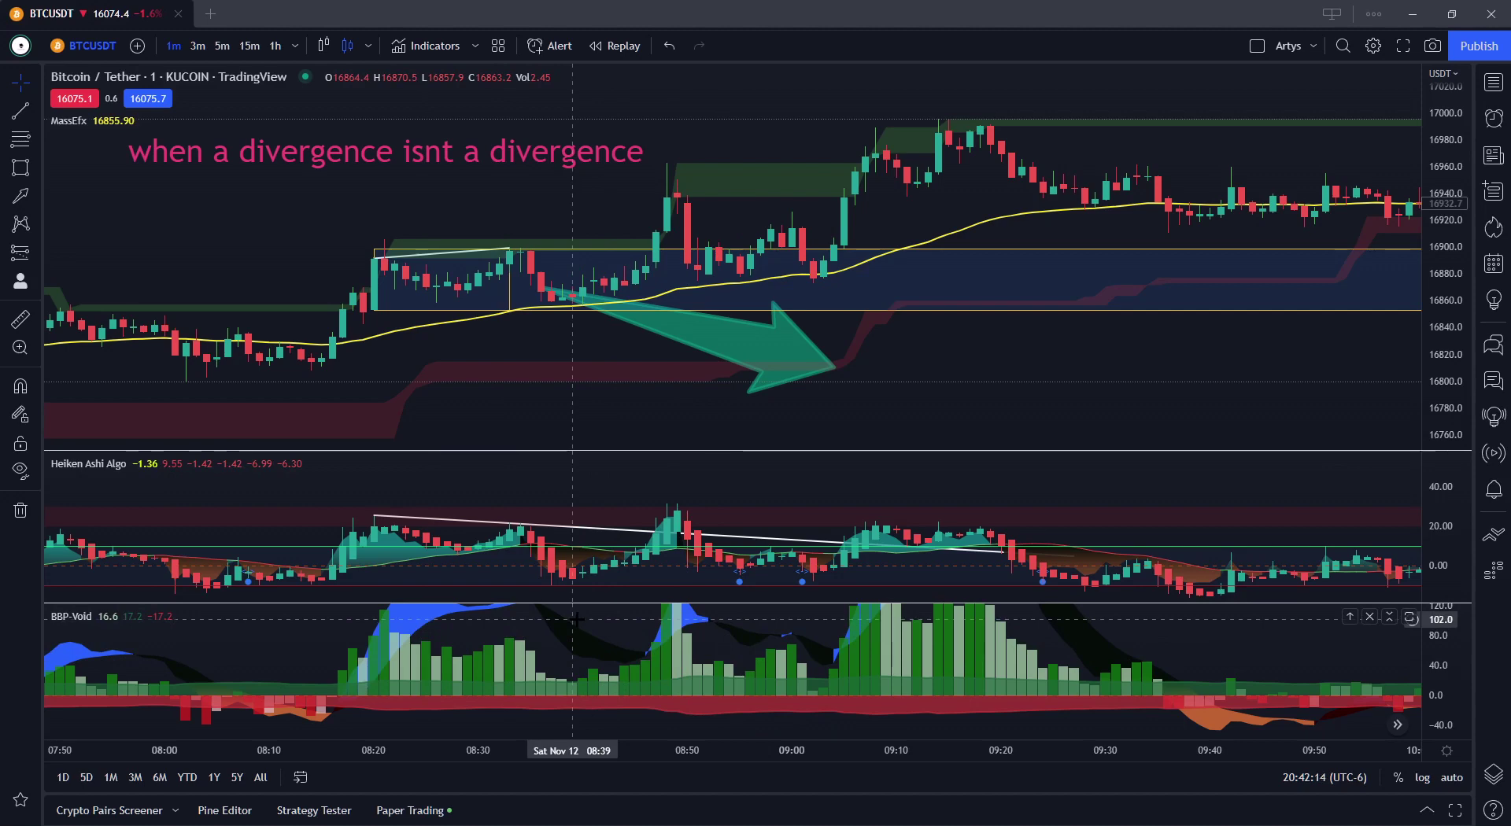
pyautogui.click(1390, 618)
pyautogui.moveTo(602, 532); pyautogui.dragTo(601, 592)
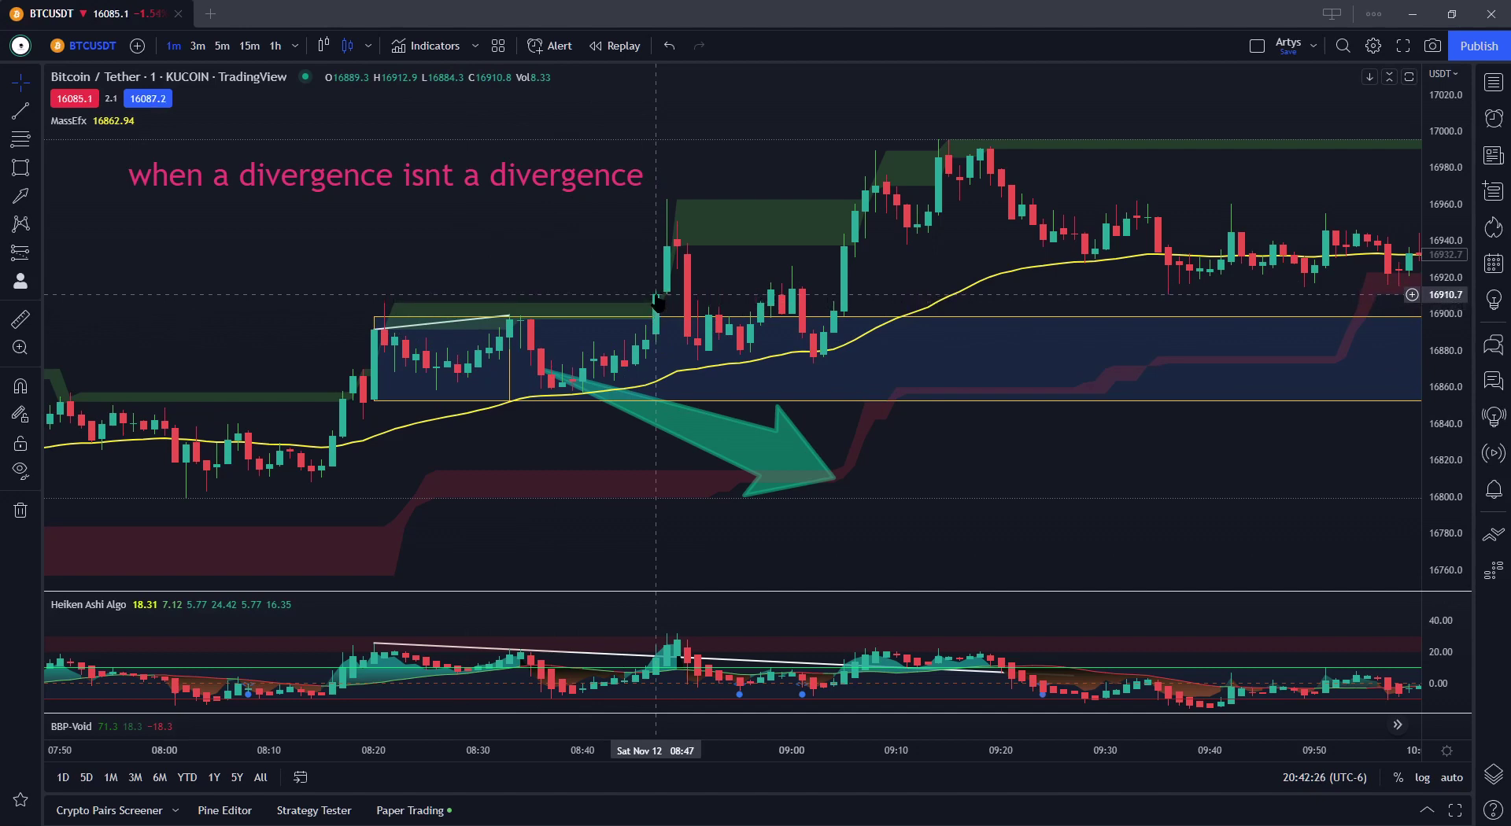
pyautogui.click(22, 256)
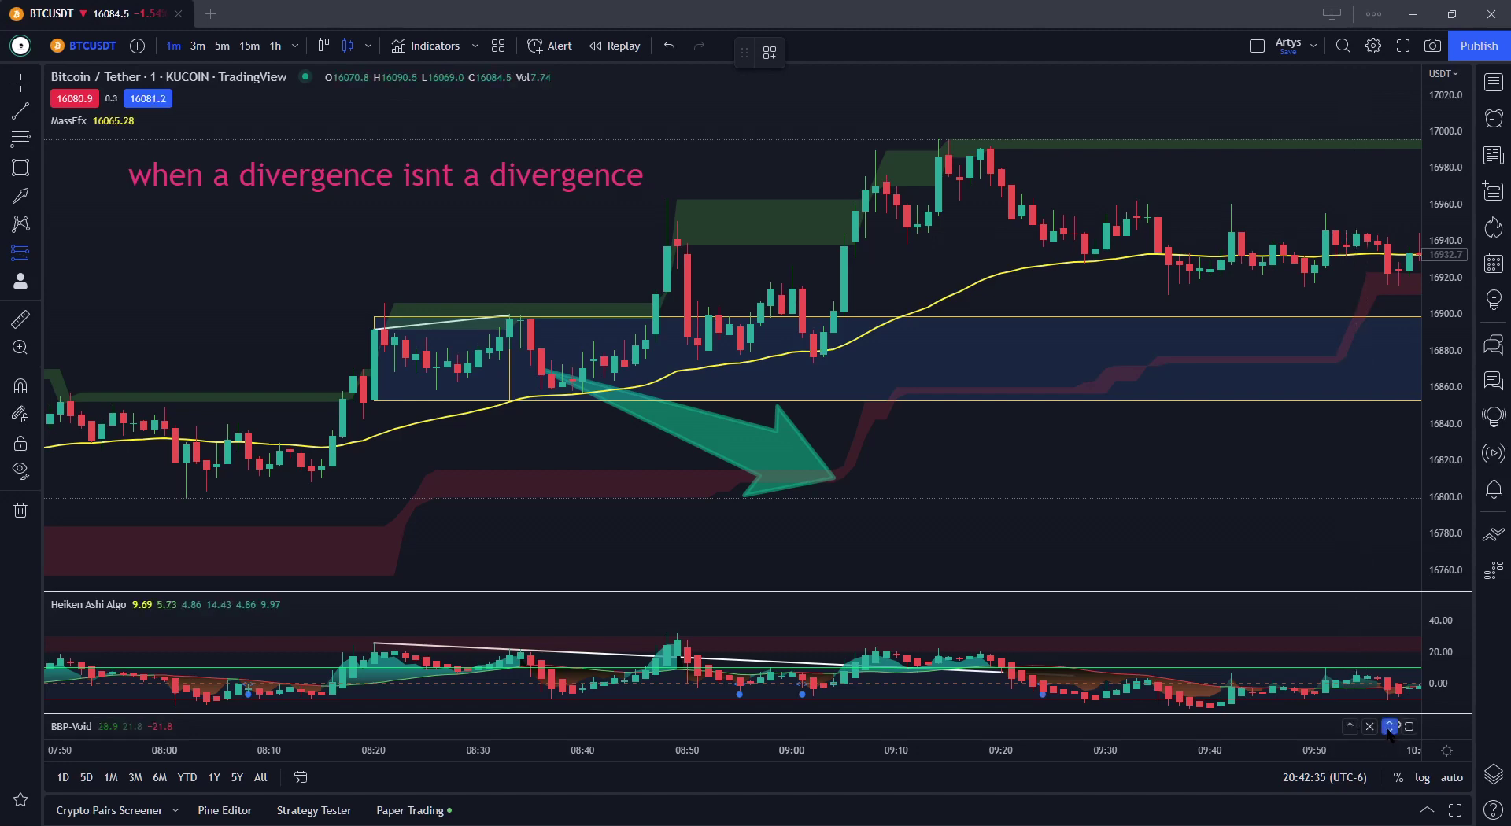
pyautogui.click(1389, 726)
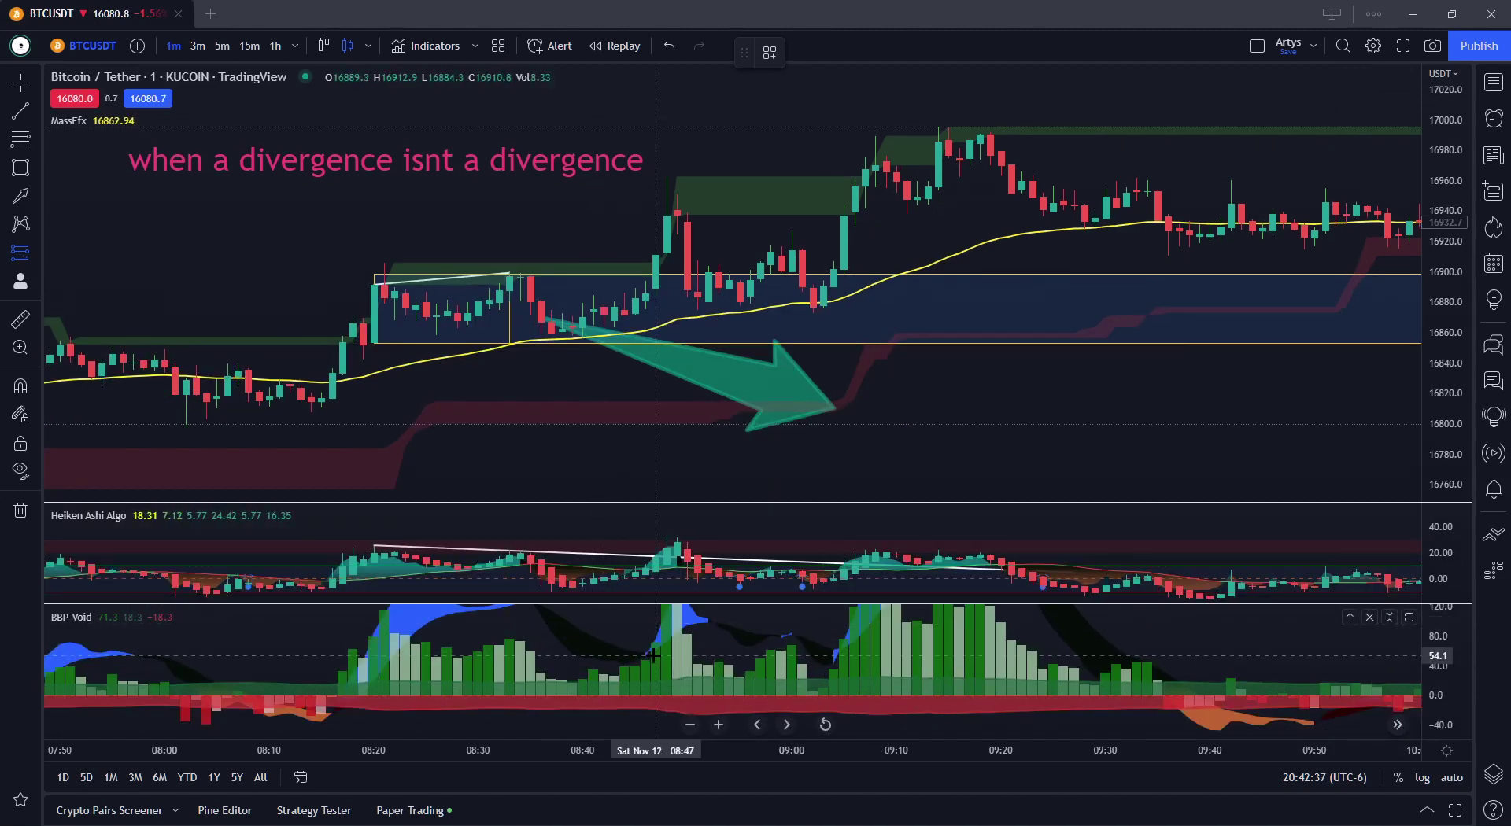
pyautogui.click(1390, 618)
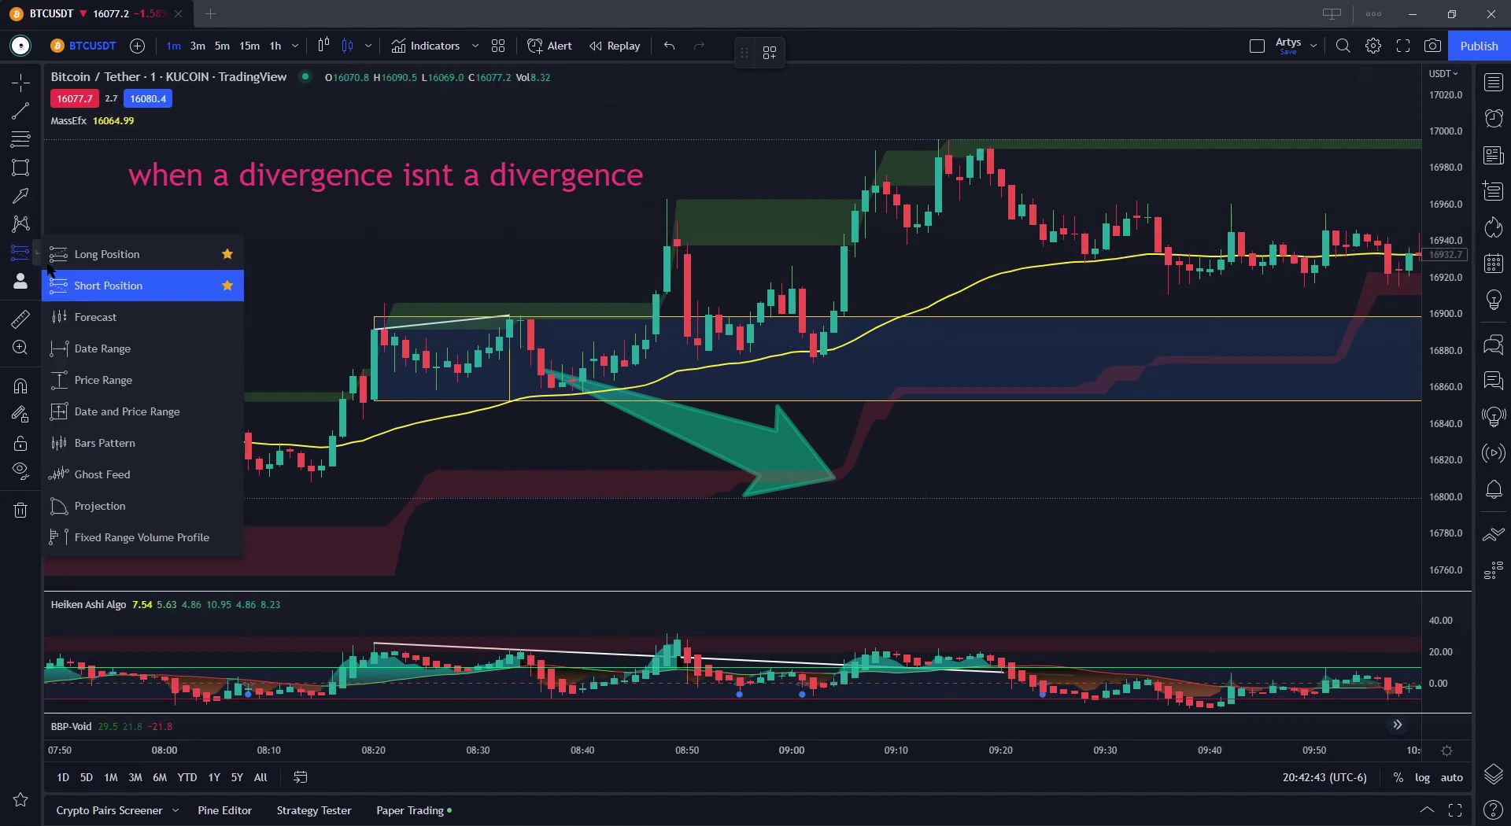
# Place a long position at 08:47 near 16909.9, lower its stop to 16841.9, and delete the green arrow
pyautogui.click(656, 296)
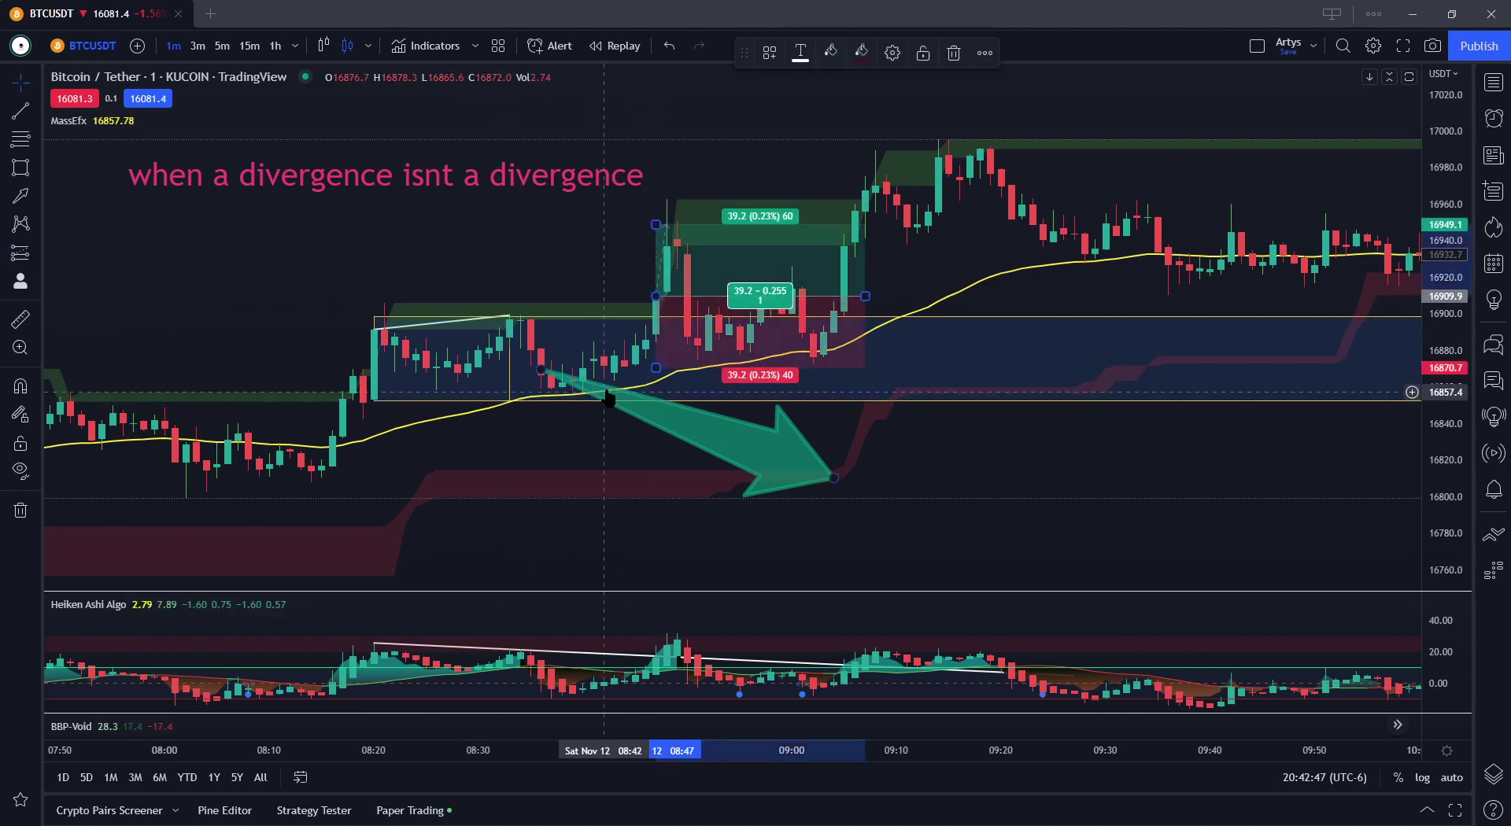
pyautogui.moveTo(657, 368); pyautogui.dragTo(660, 403)
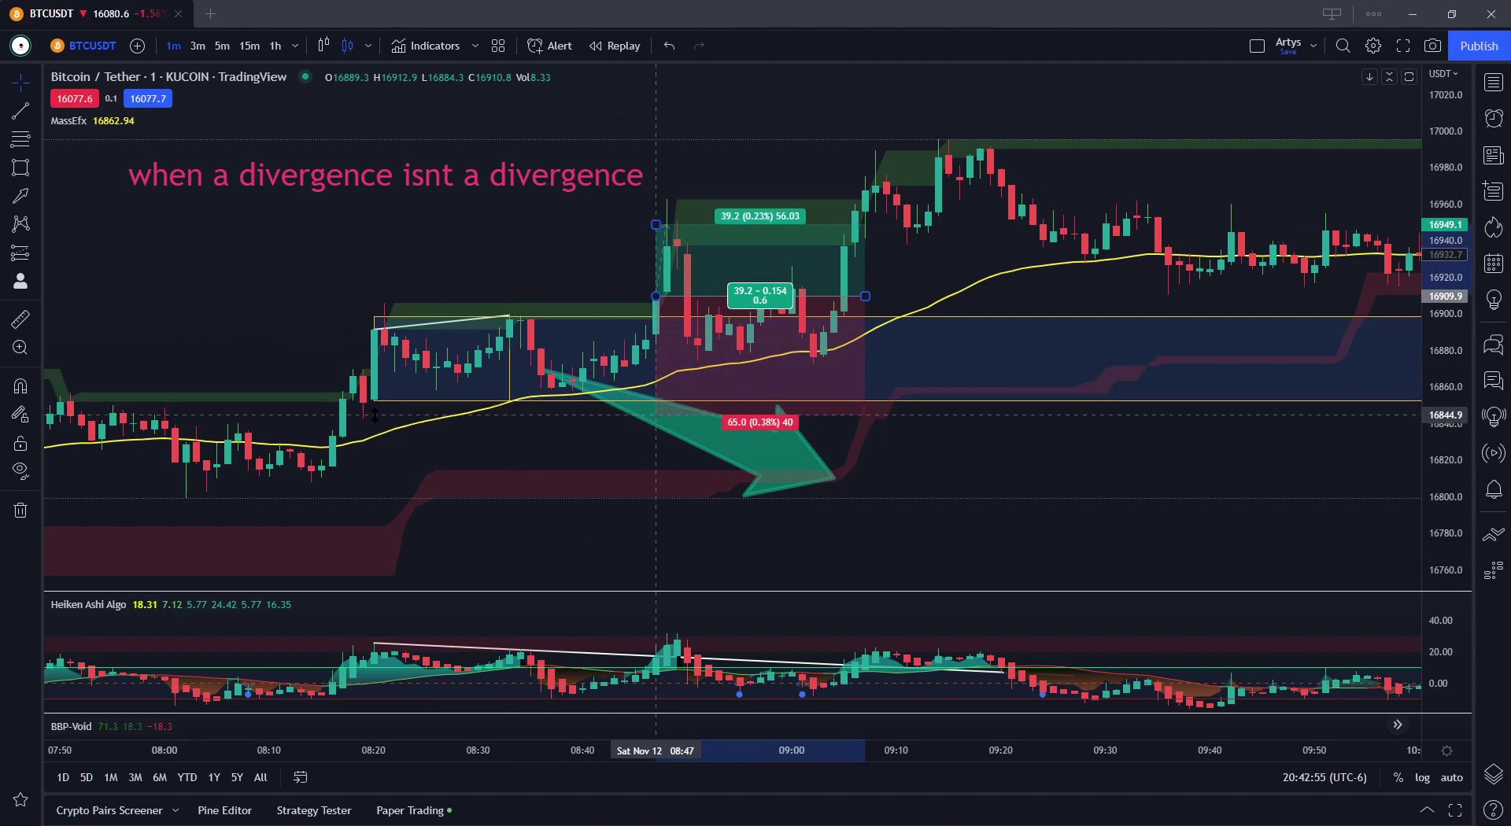
pyautogui.moveTo(362, 415); pyautogui.dragTo(394, 420)
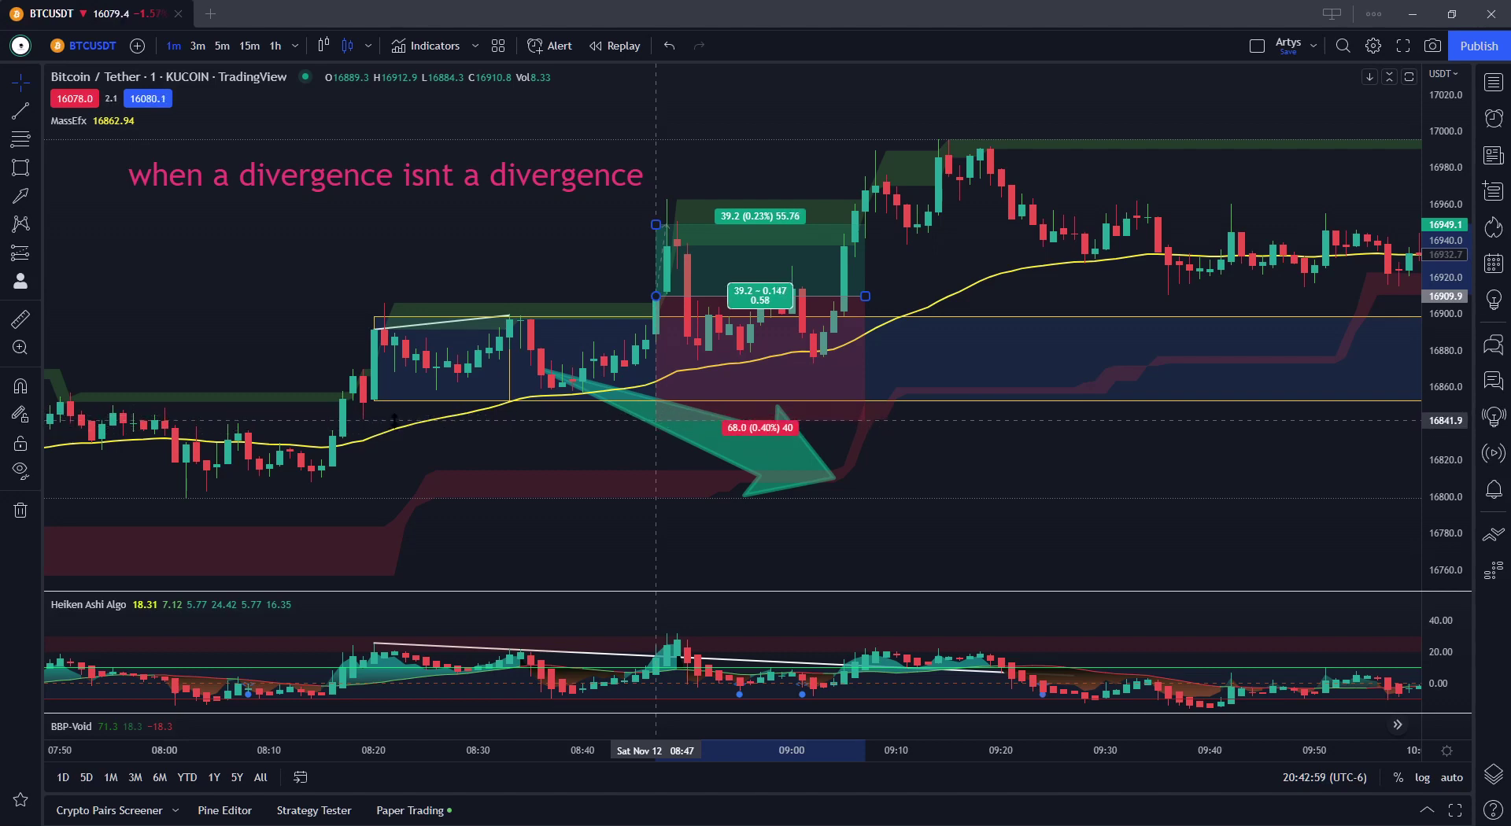
pyautogui.click(429, 462)
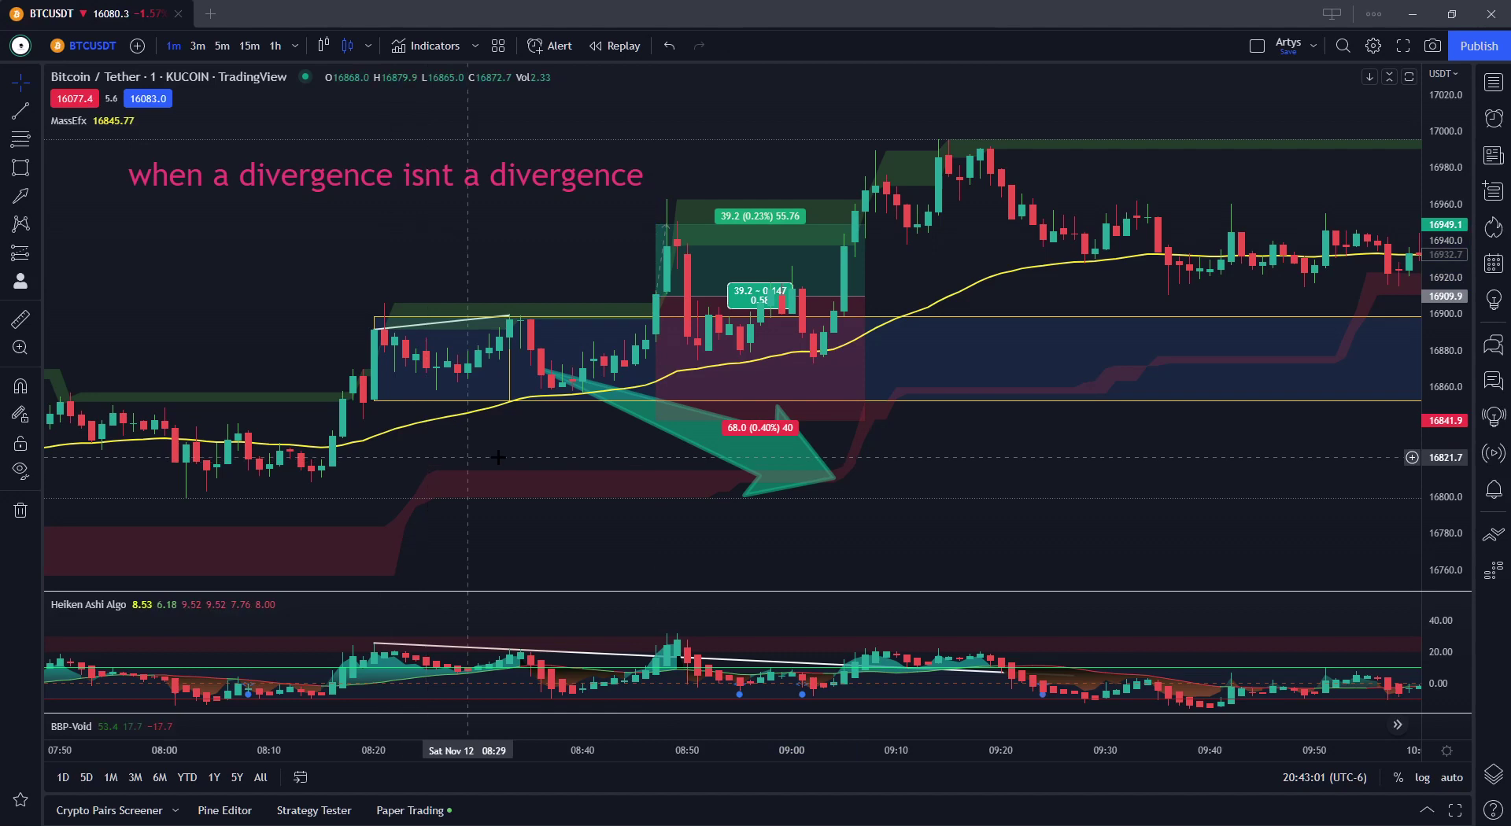
pyautogui.moveTo(568, 449); pyautogui.dragTo(603, 479)
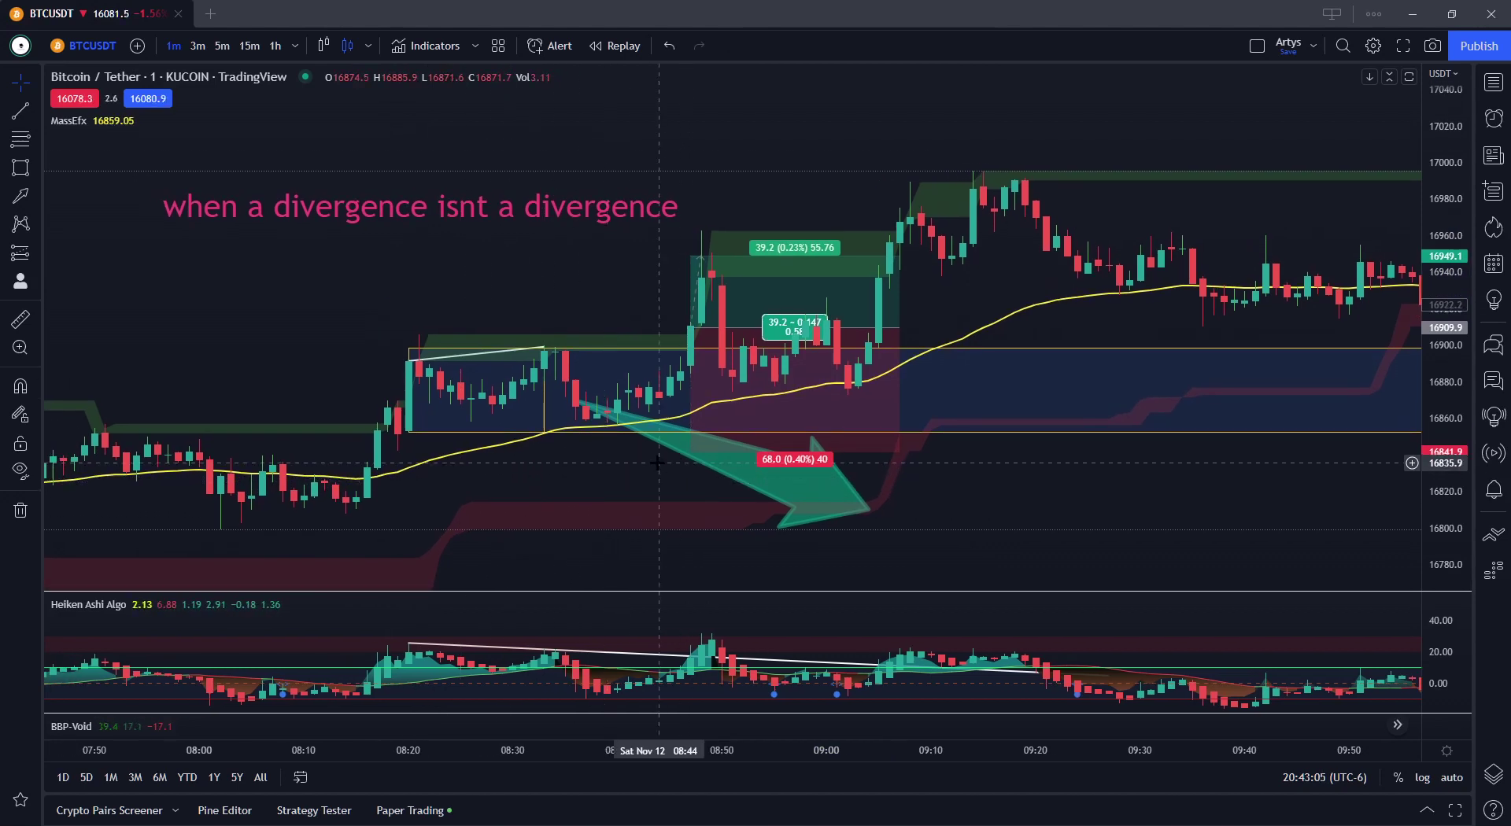
pyautogui.click(797, 488)
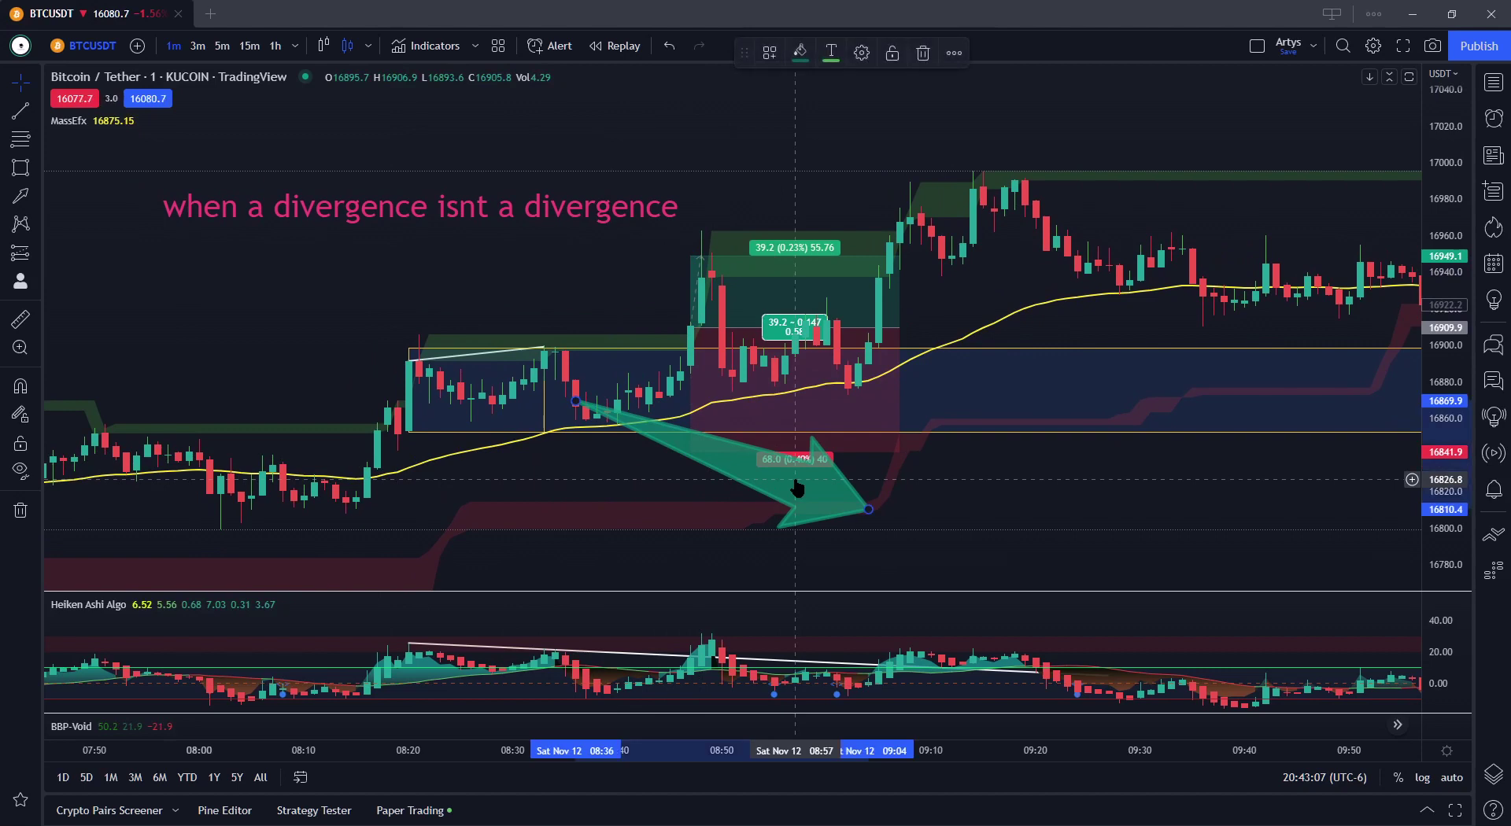
pyautogui.press('Delete')
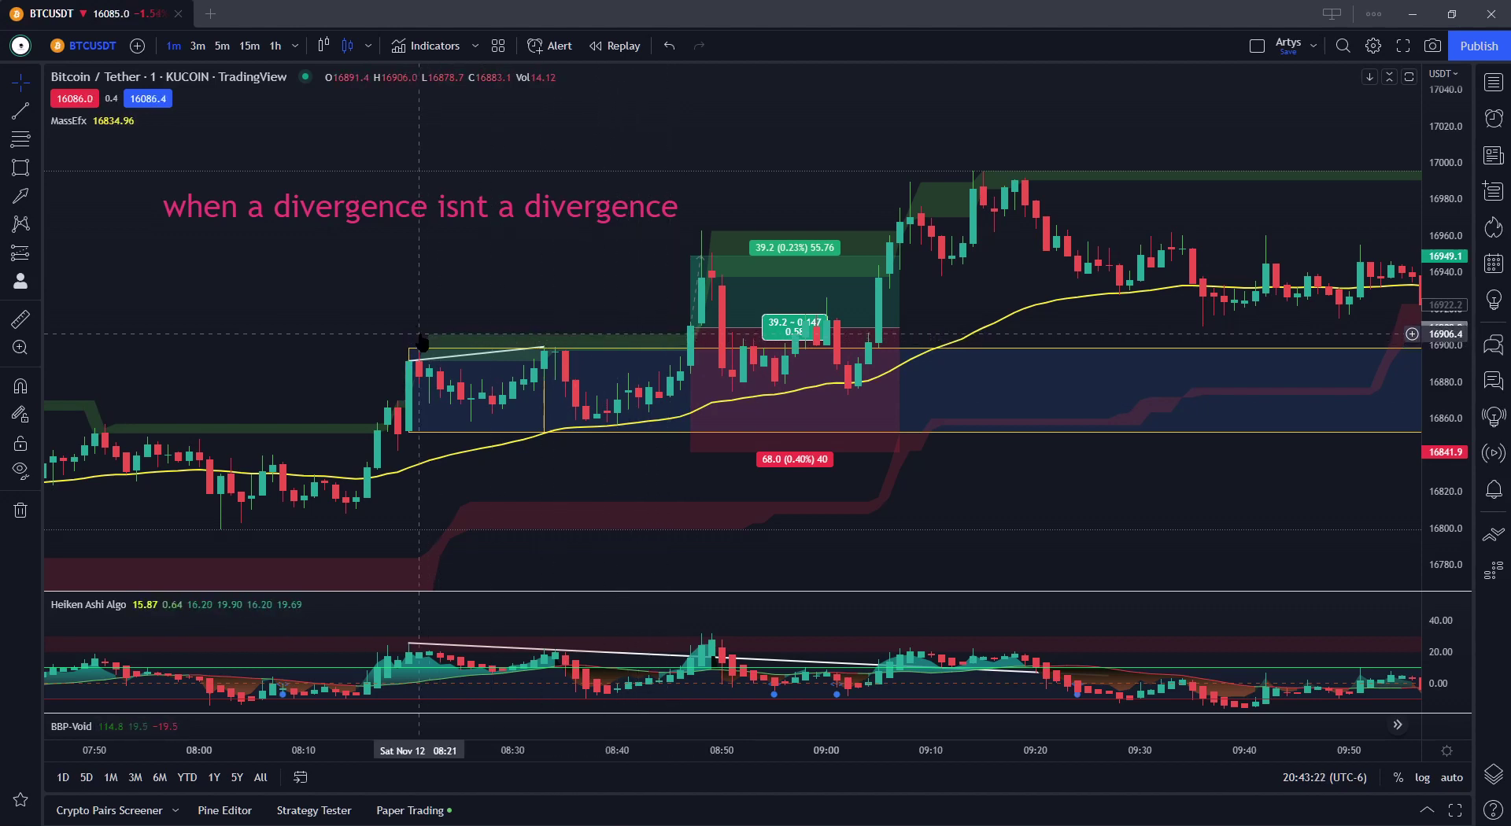
# Draw a multi-point arrow path above the 06:00 candles, then delete it
pyautogui.scroll(-5, 423, 344)
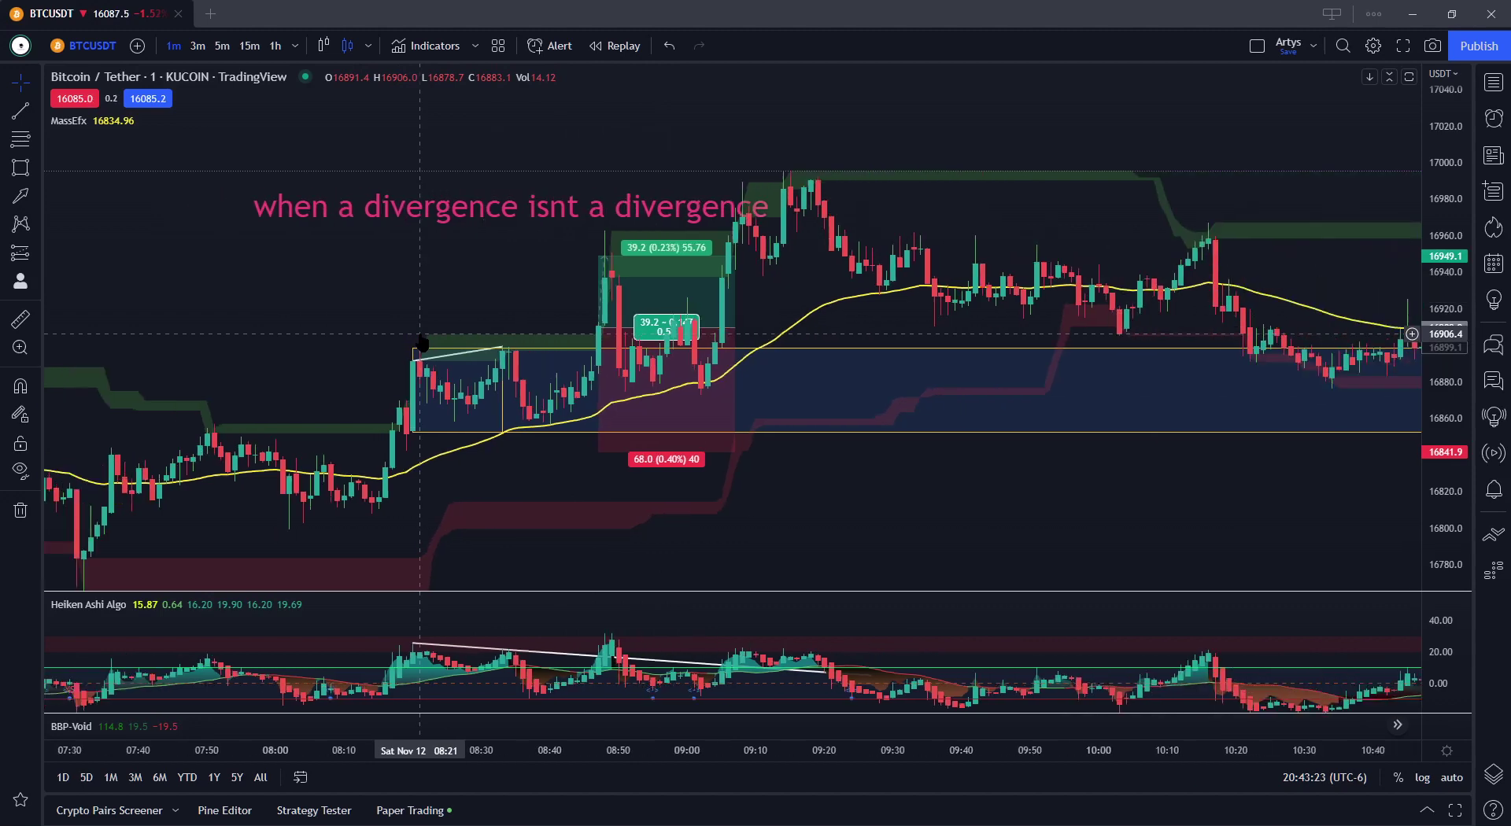
pyautogui.moveTo(422, 317); pyautogui.dragTo(998, 349)
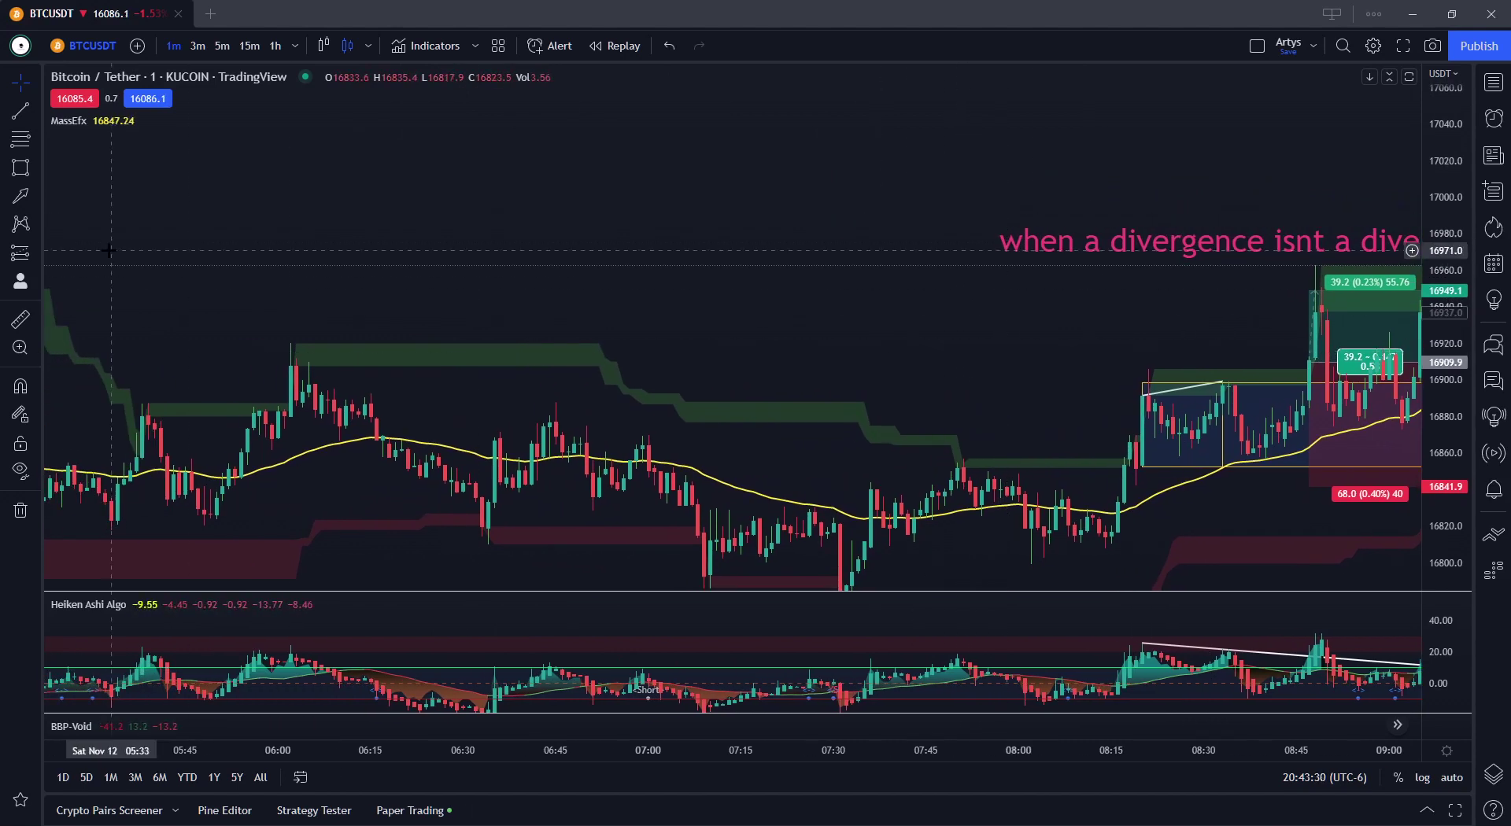
pyautogui.click(27, 169)
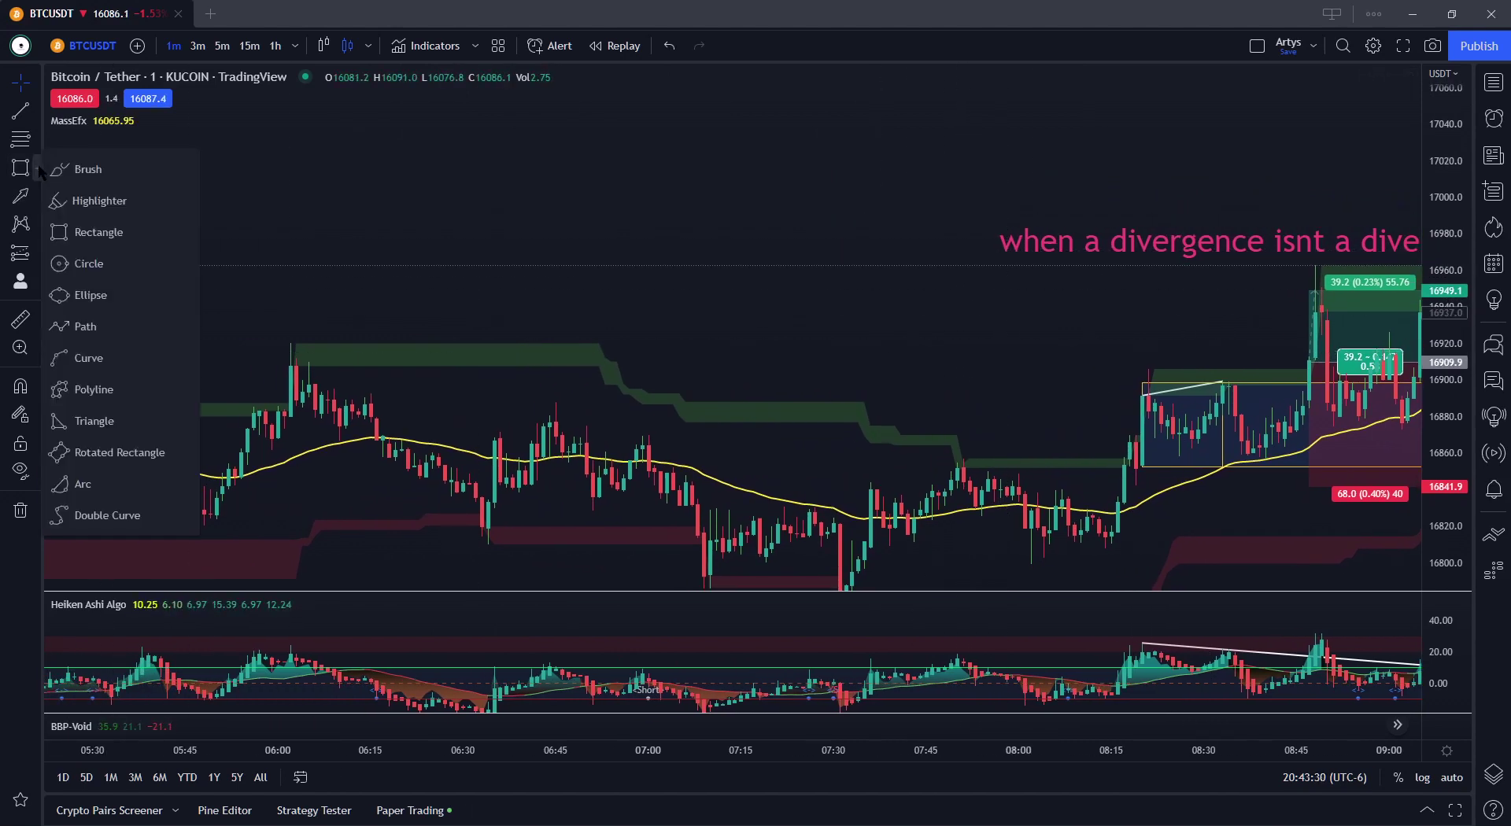
pyautogui.click(76, 326)
pyautogui.click(198, 313)
pyautogui.click(334, 189)
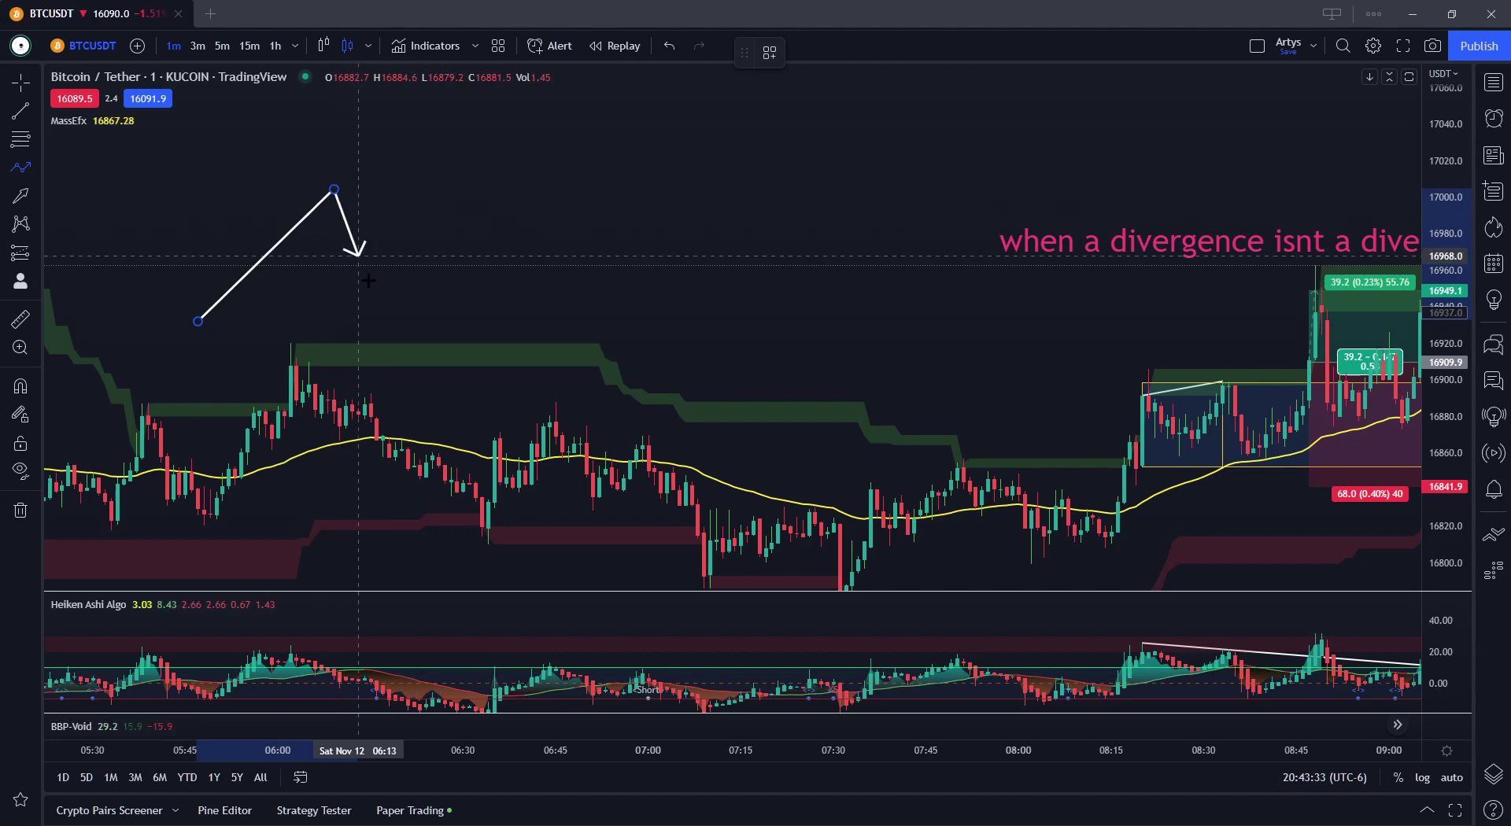
pyautogui.click(314, 316)
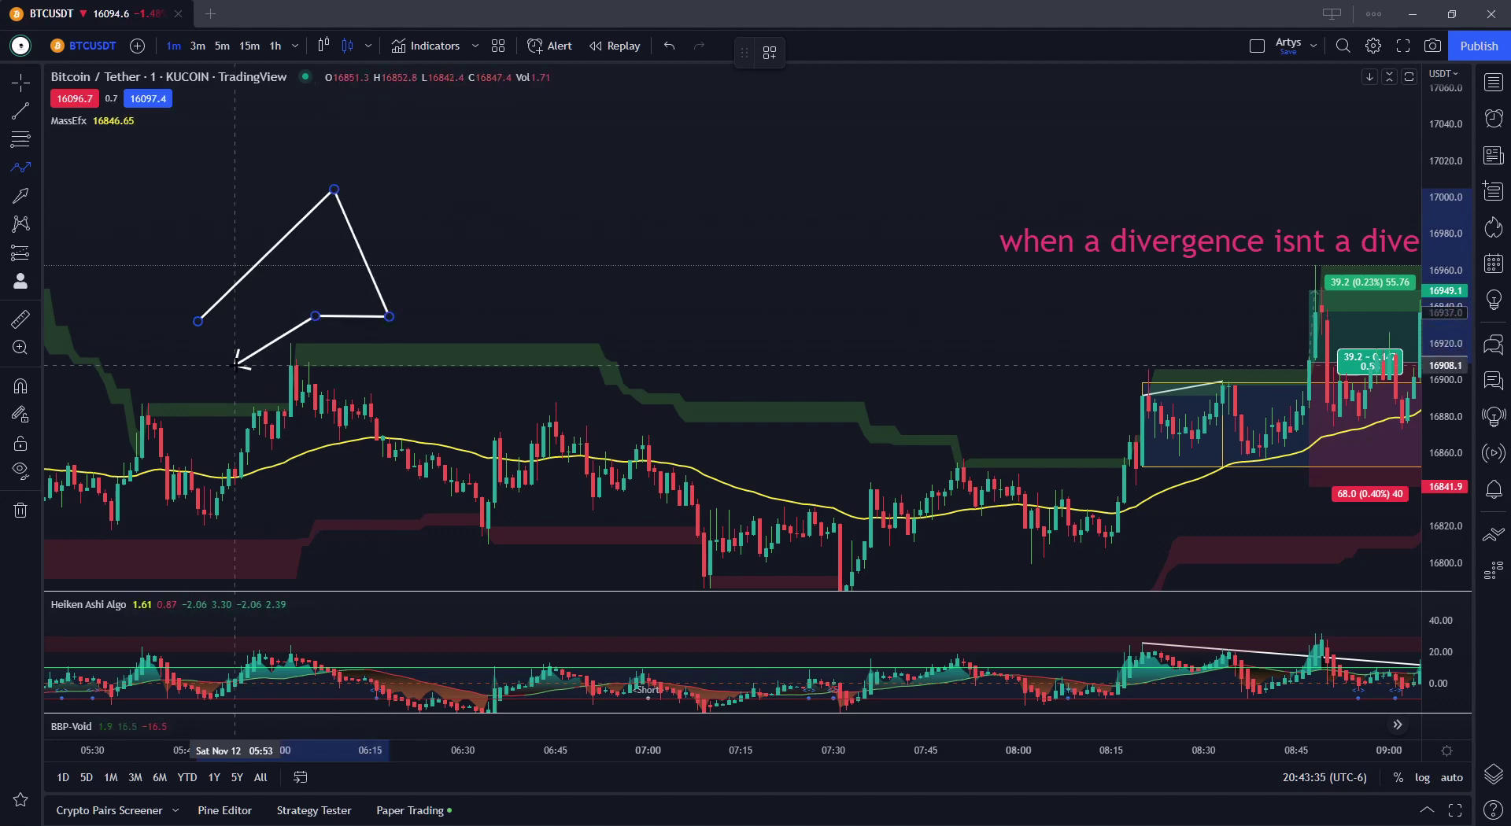
pyautogui.doubleClick(450, 339)
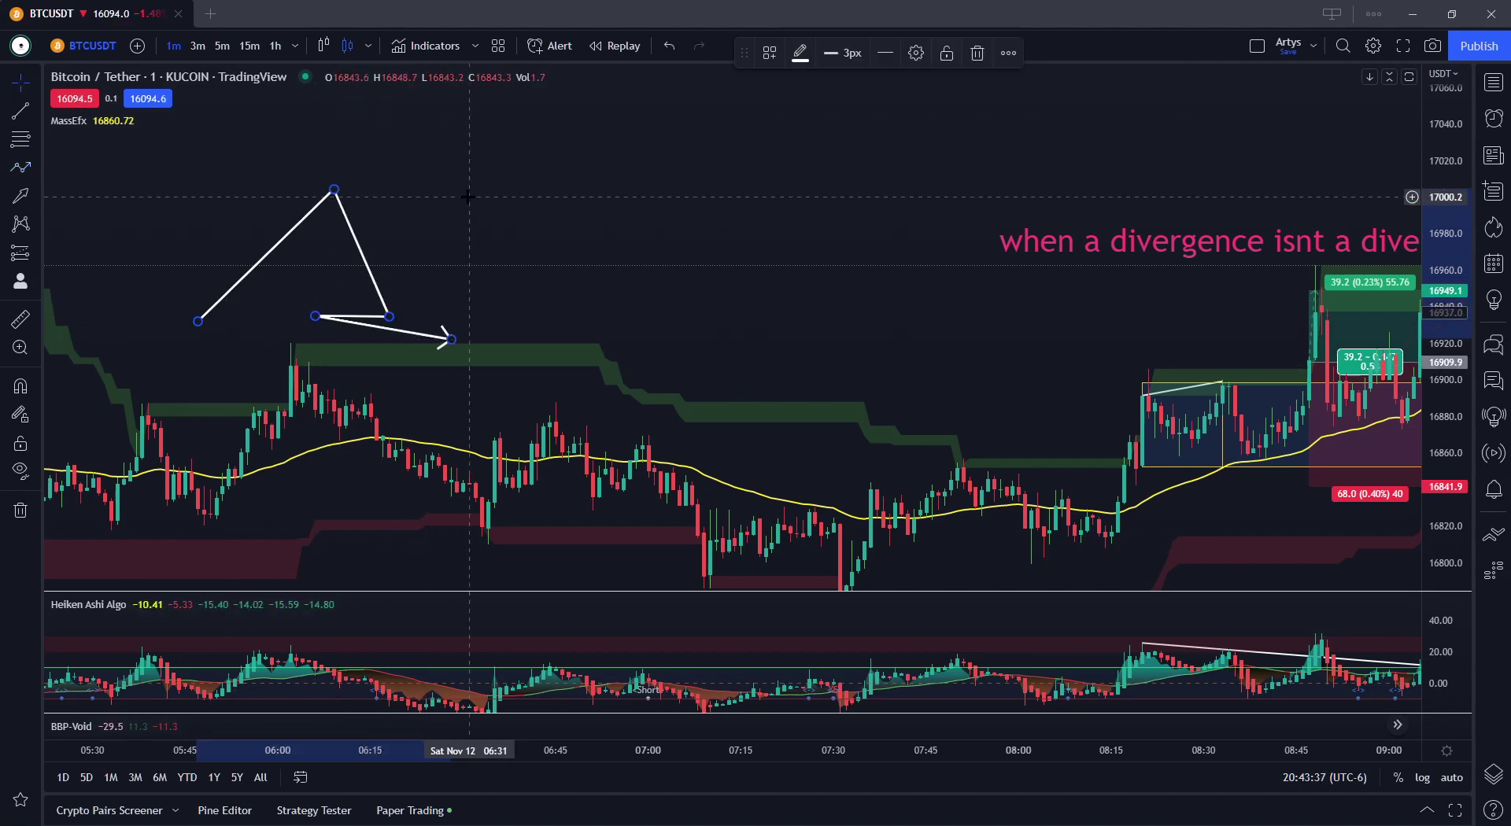
pyautogui.press('Delete')
# Redraw the white arrow path from about 05:55, peaking near 06:13, pointing down-right
pyautogui.click(20, 167)
pyautogui.click(253, 309)
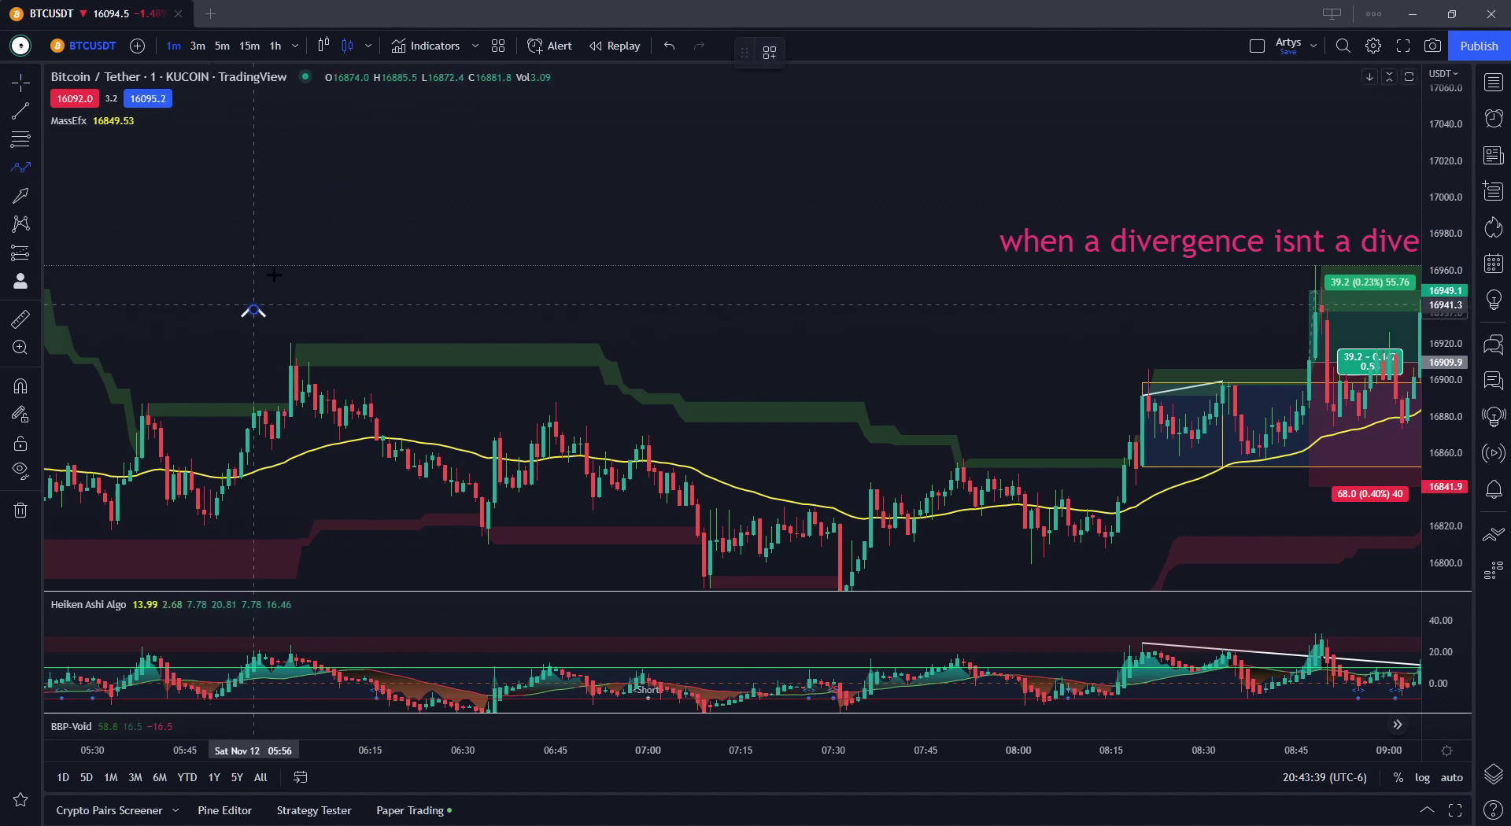
pyautogui.click(376, 182)
pyautogui.doubleClick(433, 256)
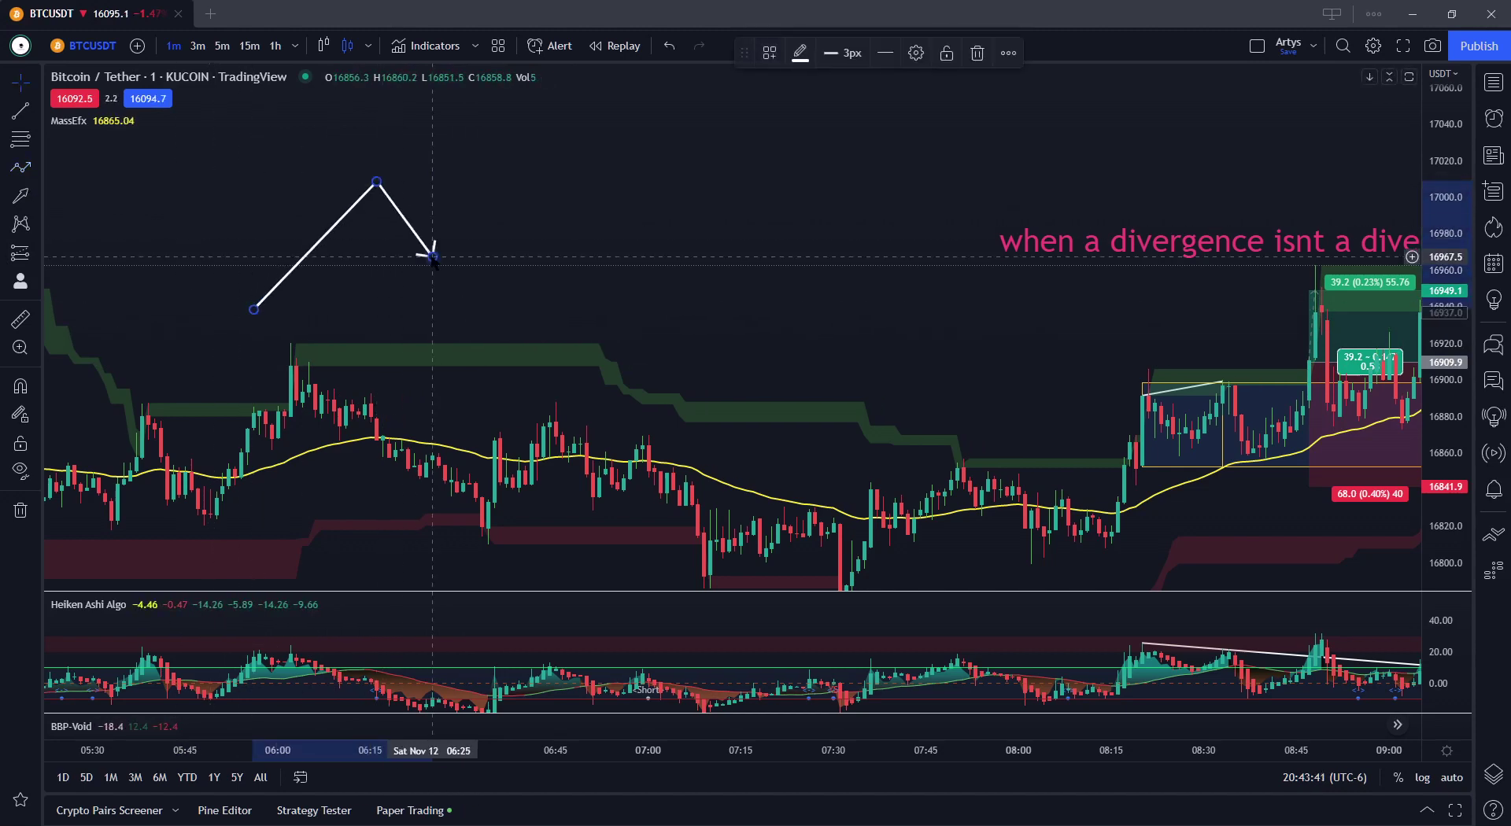
pyautogui.click(292, 464)
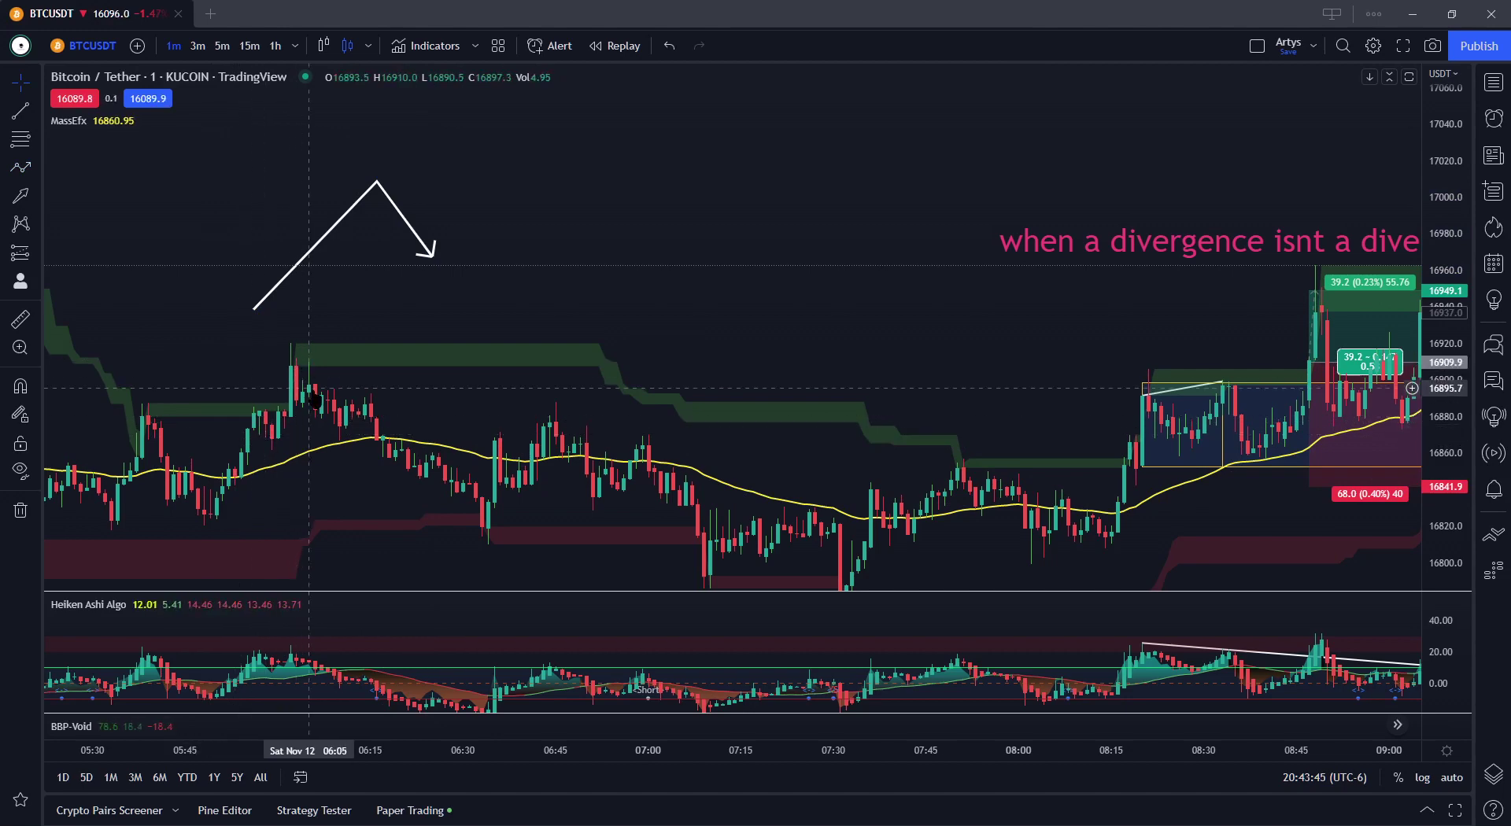
# Add an orange horizontal line at the 16975 high and delete the white arrow path
pyautogui.moveTo(370, 370); pyautogui.dragTo(896, 297)
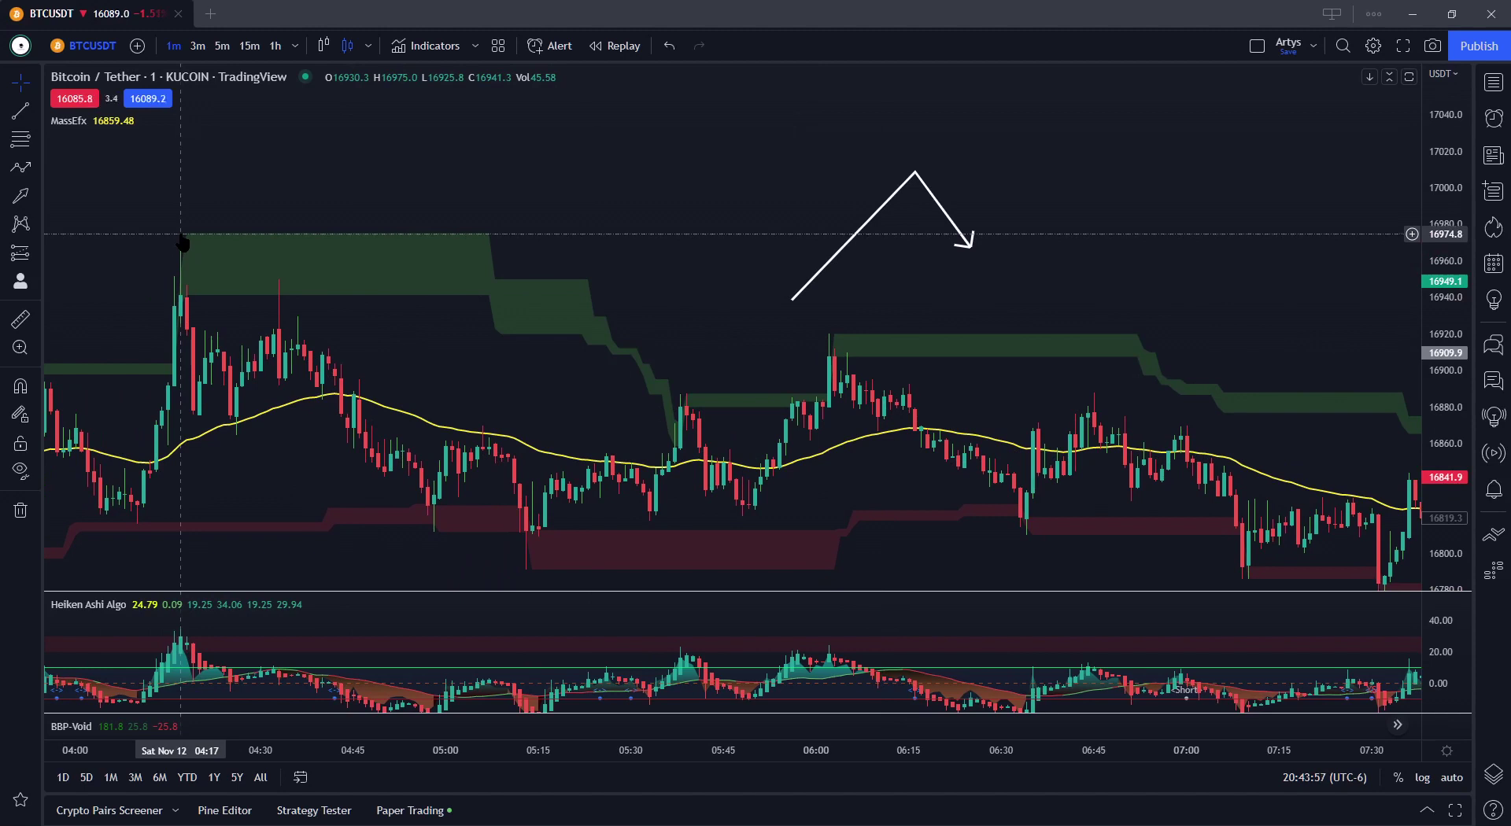
pyautogui.hotkey('alt', 'h')
pyautogui.click(823, 263)
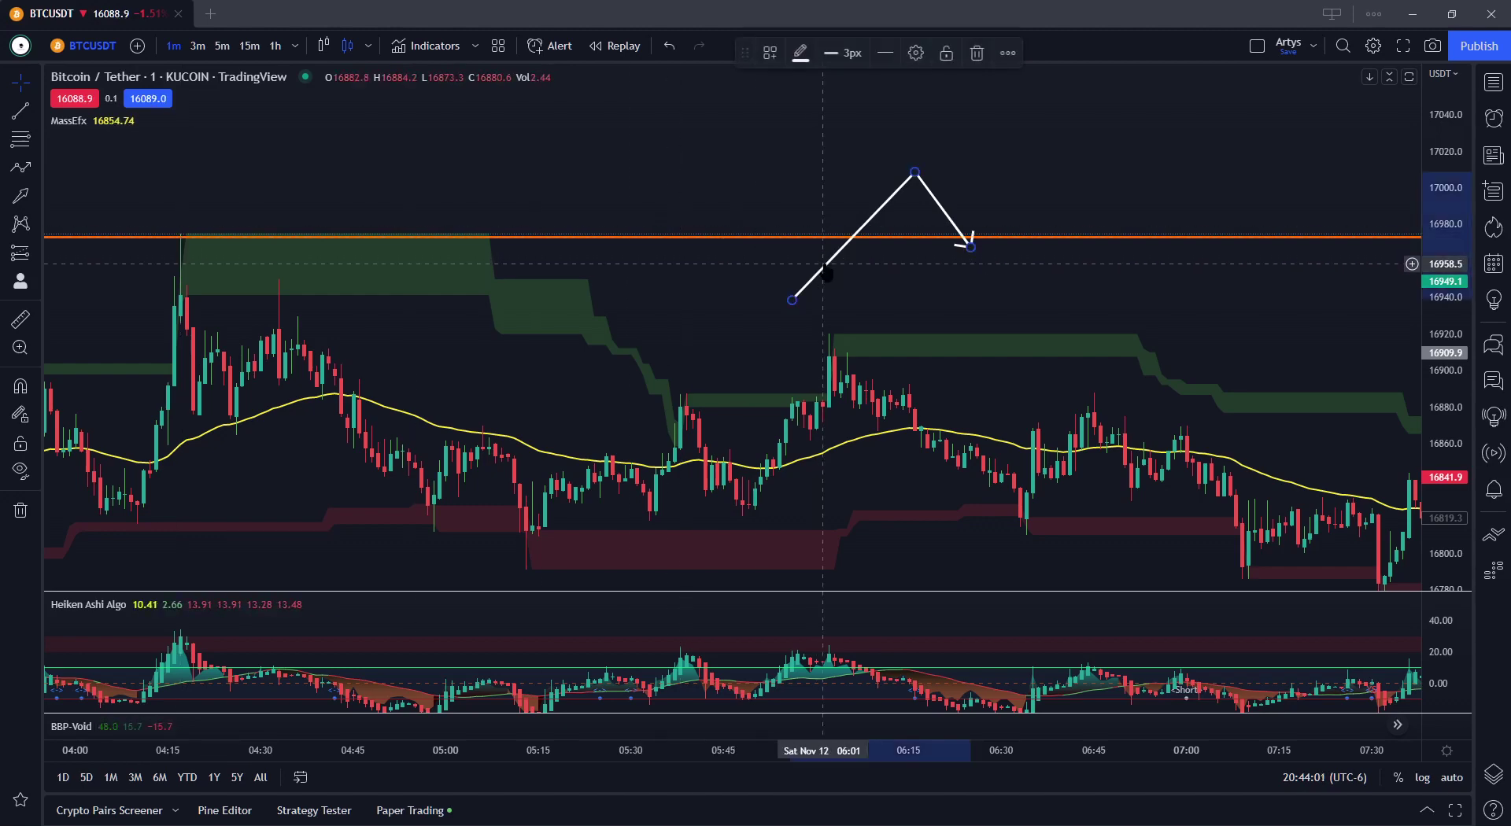
pyautogui.press('Delete')
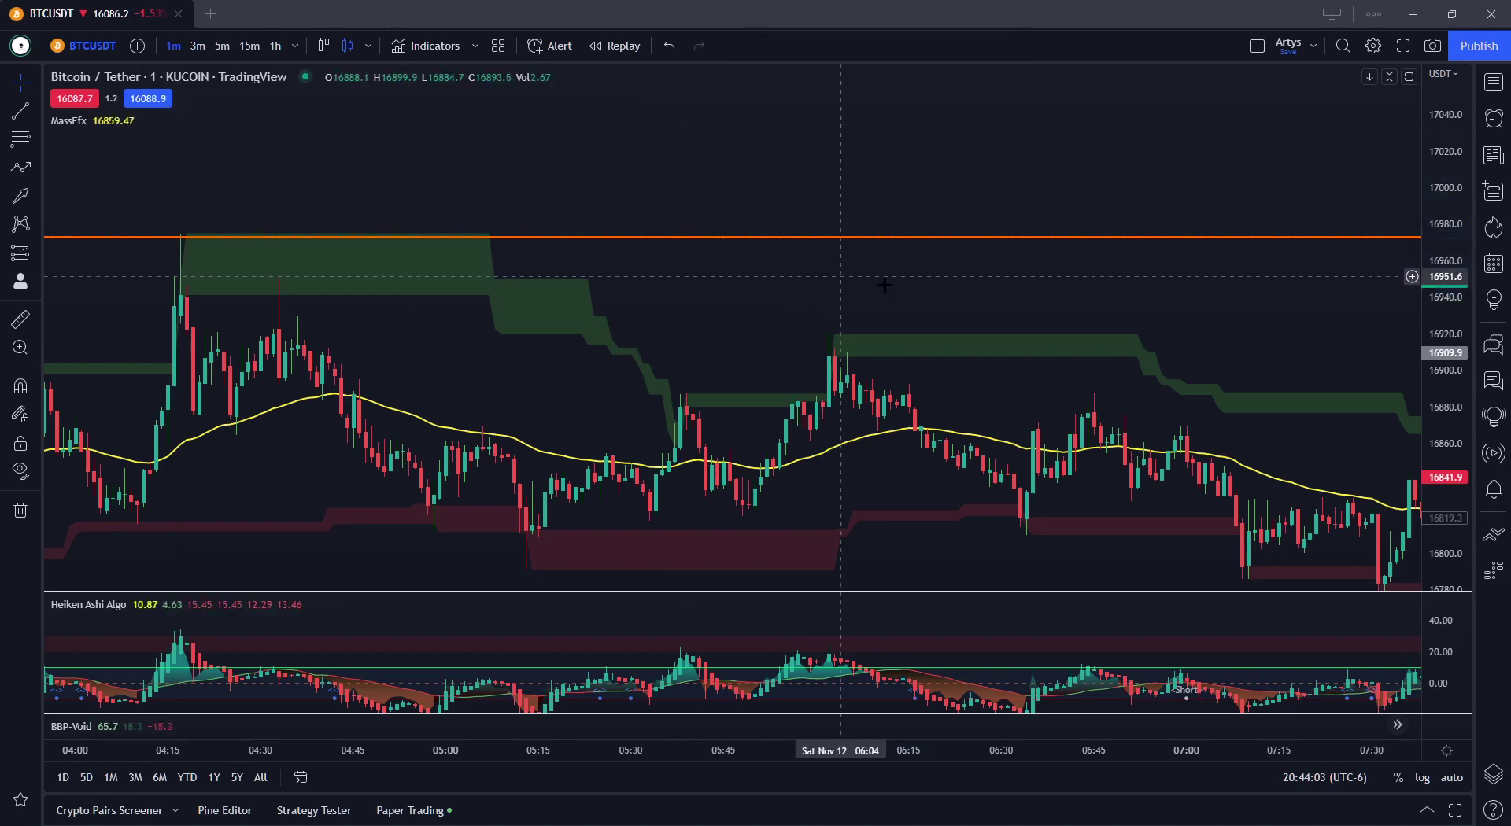
pyautogui.scroll(-3, 1006, 294)
pyautogui.moveTo(1273, 313); pyautogui.dragTo(843, 337)
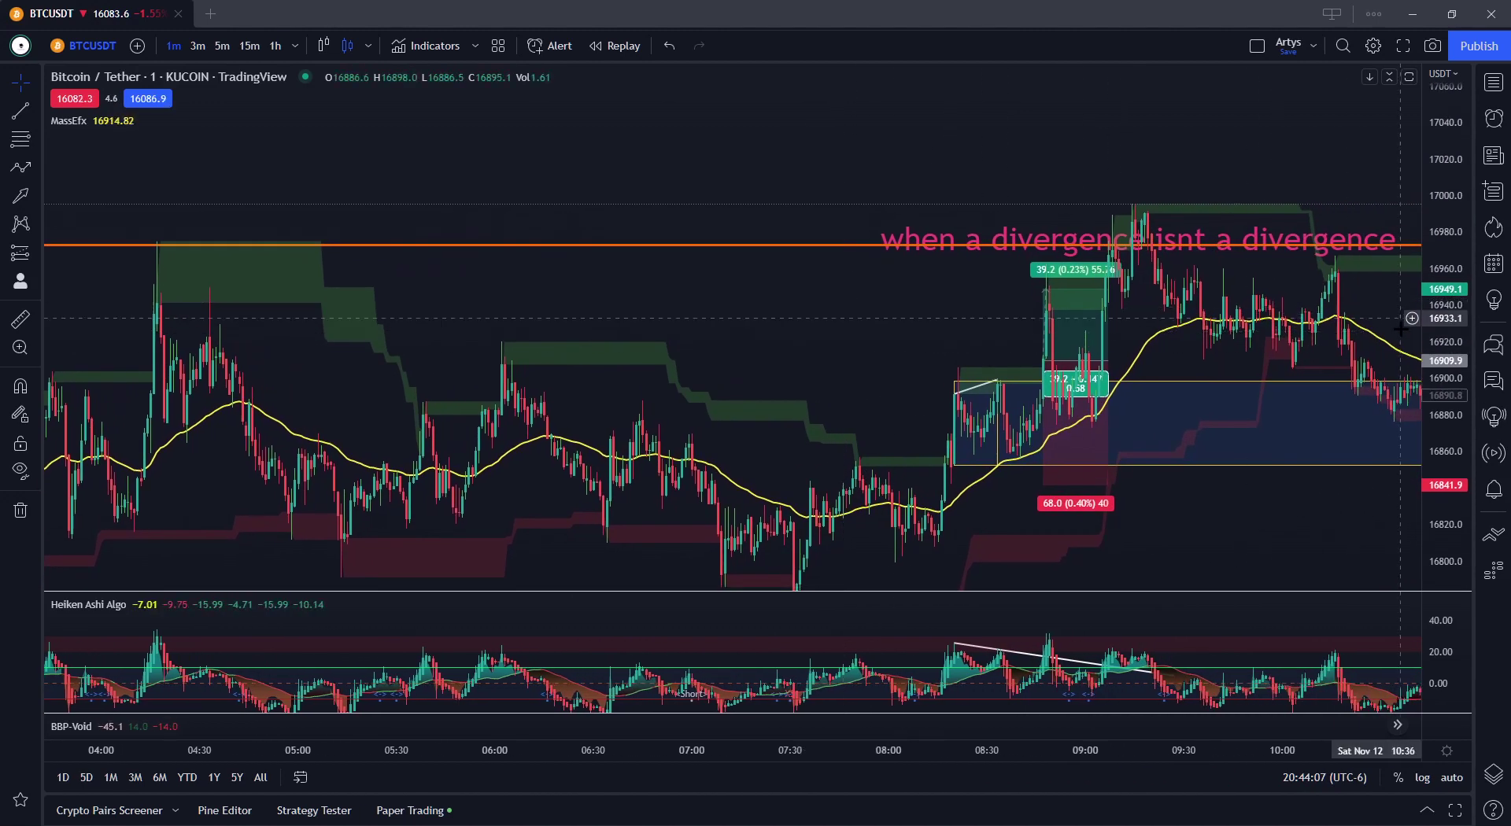
# Shorten the long position to its 16973.1 target and move the pink title lower-left
pyautogui.scroll(3, 839, 267)
pyautogui.moveTo(1240, 303); pyautogui.dragTo(816, 297)
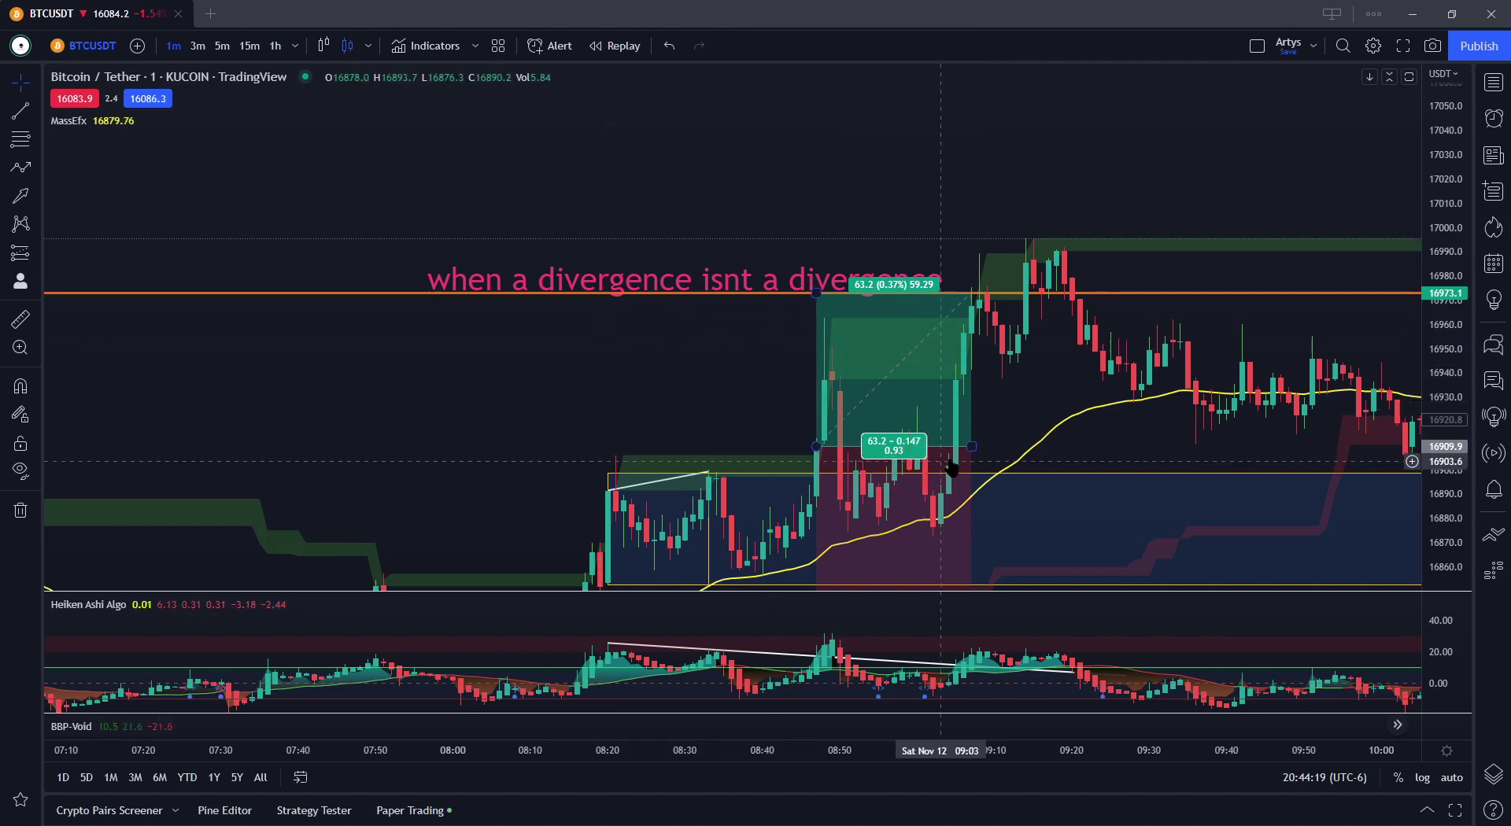
pyautogui.moveTo(971, 446)
pyautogui.mouseDown()
pyautogui.moveTo(788, 458)
pyautogui.moveTo(982, 456)
pyautogui.mouseUp()
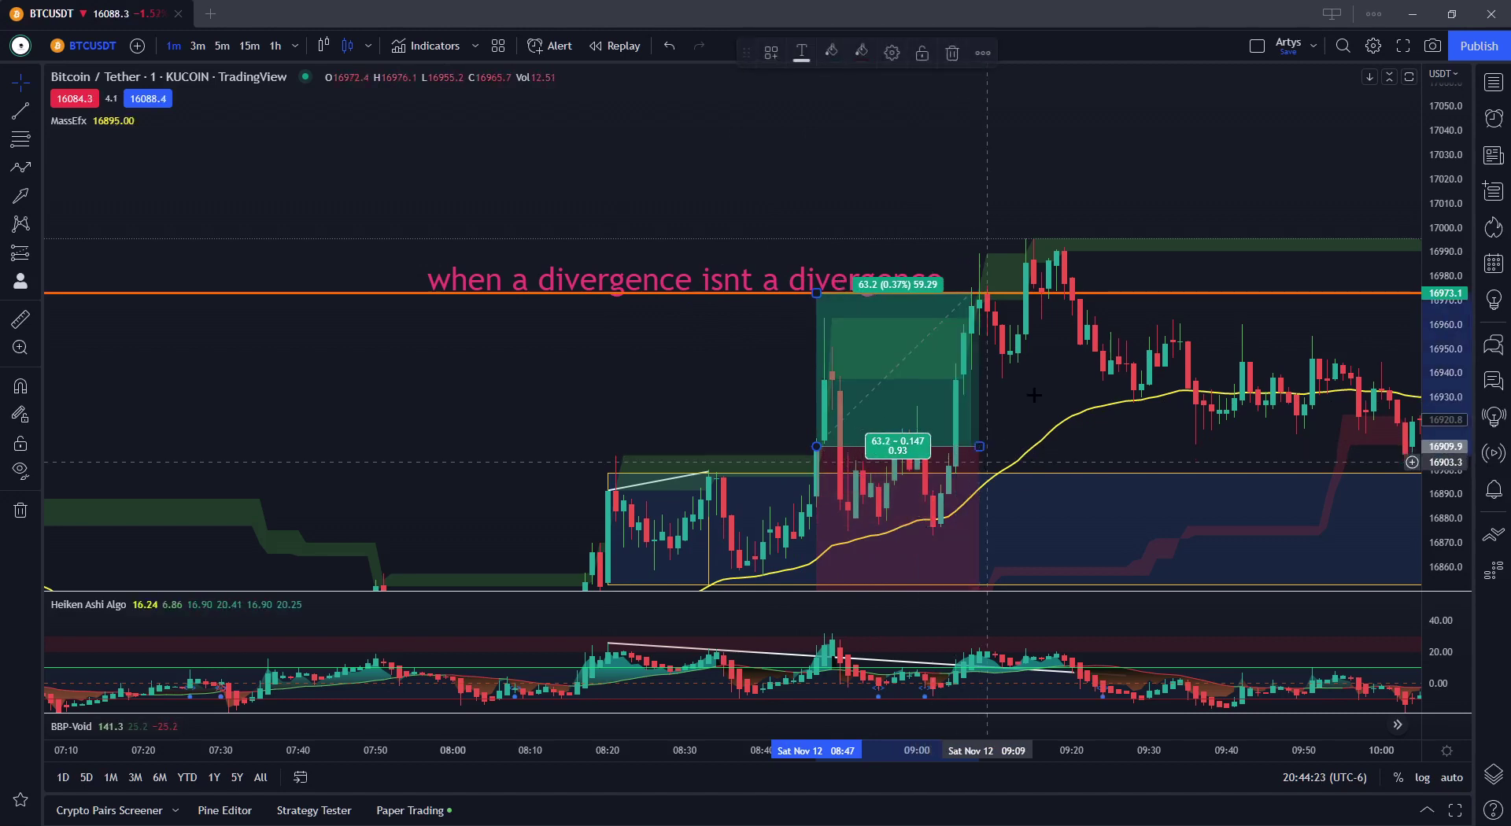
pyautogui.moveTo(721, 299); pyautogui.dragTo(699, 265)
pyautogui.moveTo(636, 183); pyautogui.dragTo(403, 277)
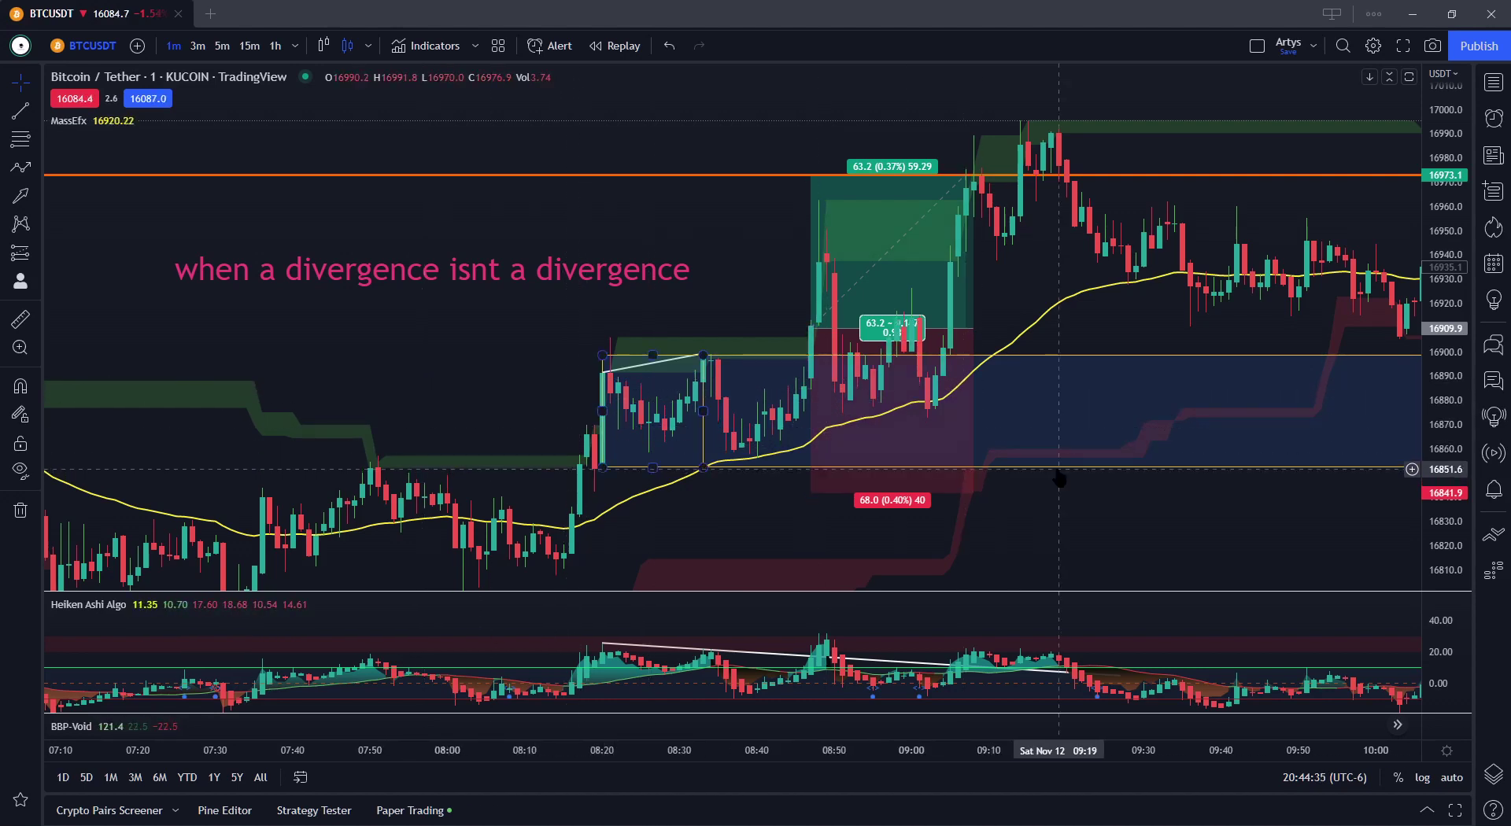
# Delete the blue rectangle and draw a zigzag arrow path from the 08:18 low to the 08:48 high
pyautogui.press('Delete')
pyautogui.click(21, 167)
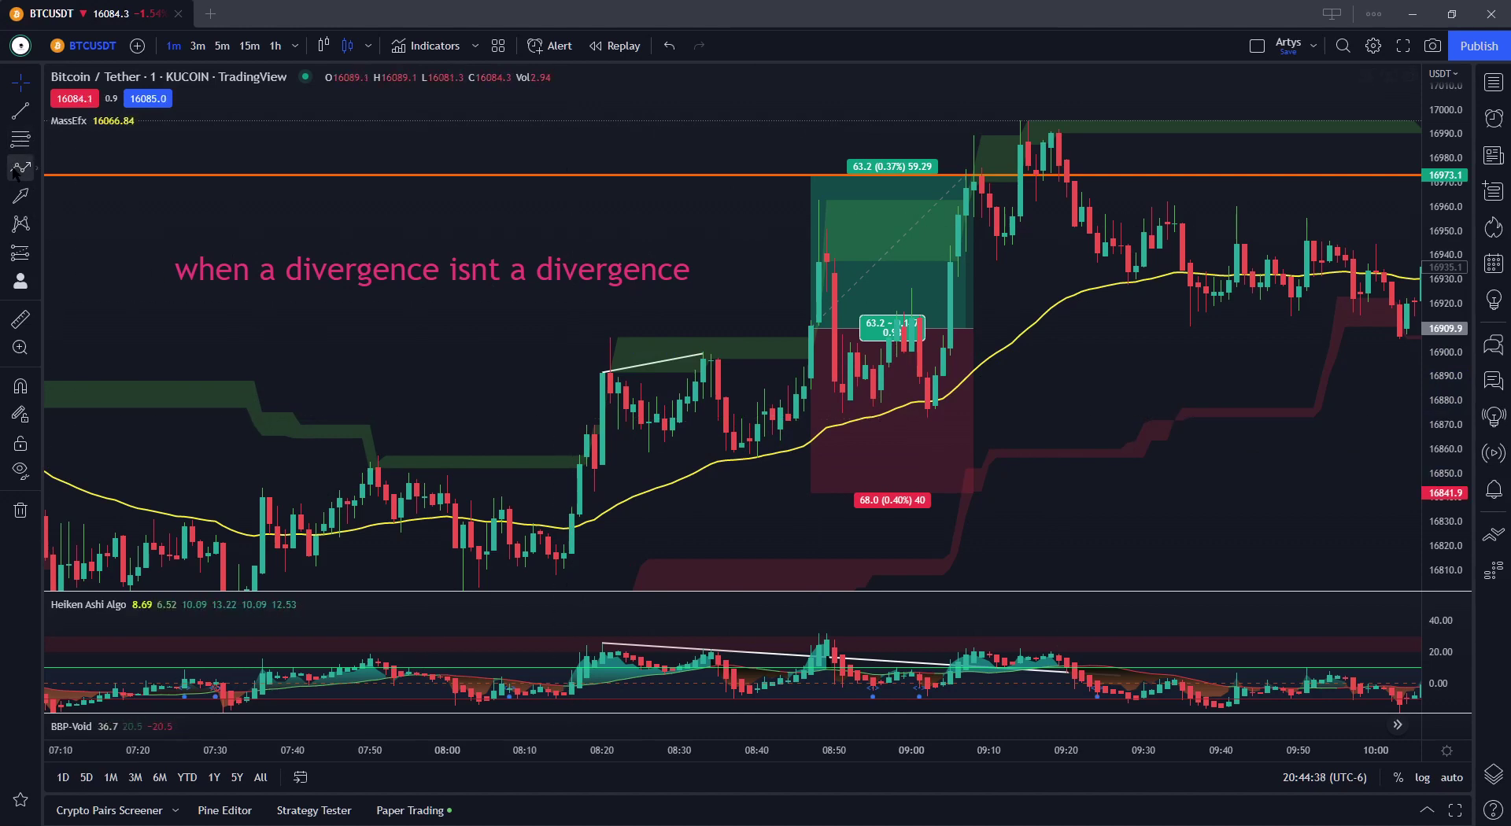
pyautogui.click(586, 491)
pyautogui.click(618, 373)
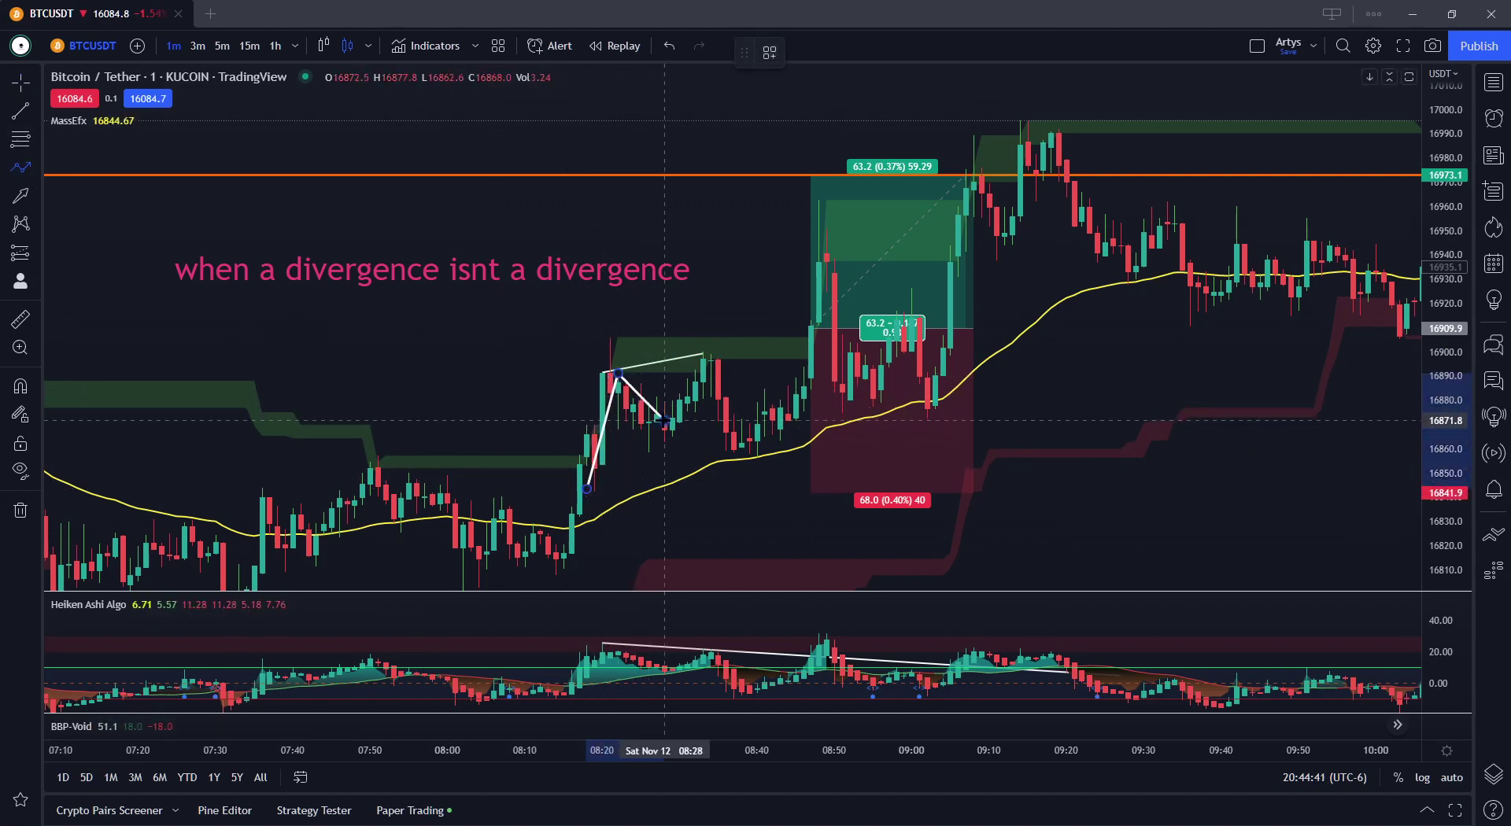
pyautogui.click(664, 421)
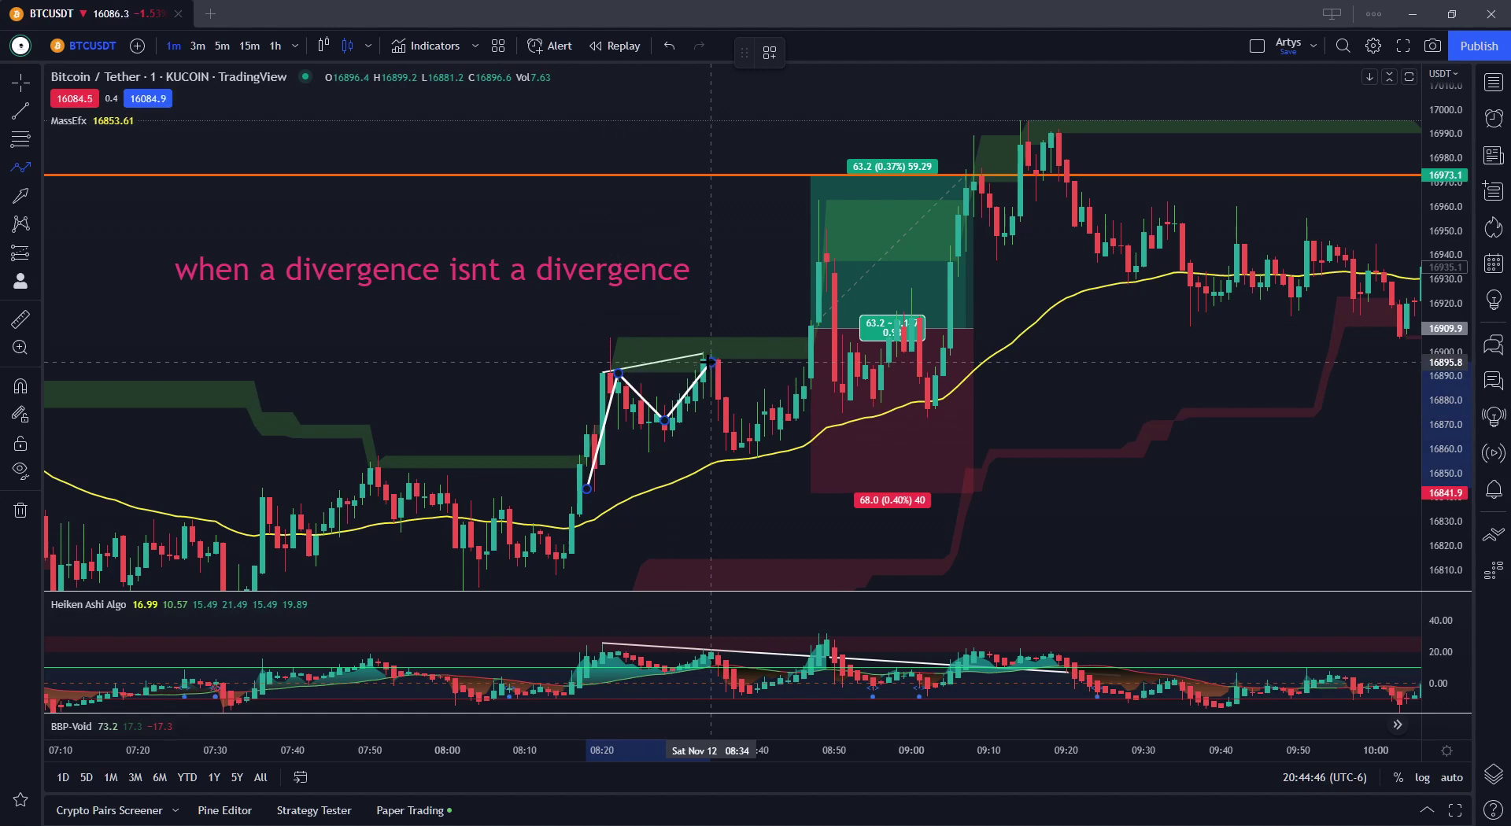
pyautogui.click(711, 362)
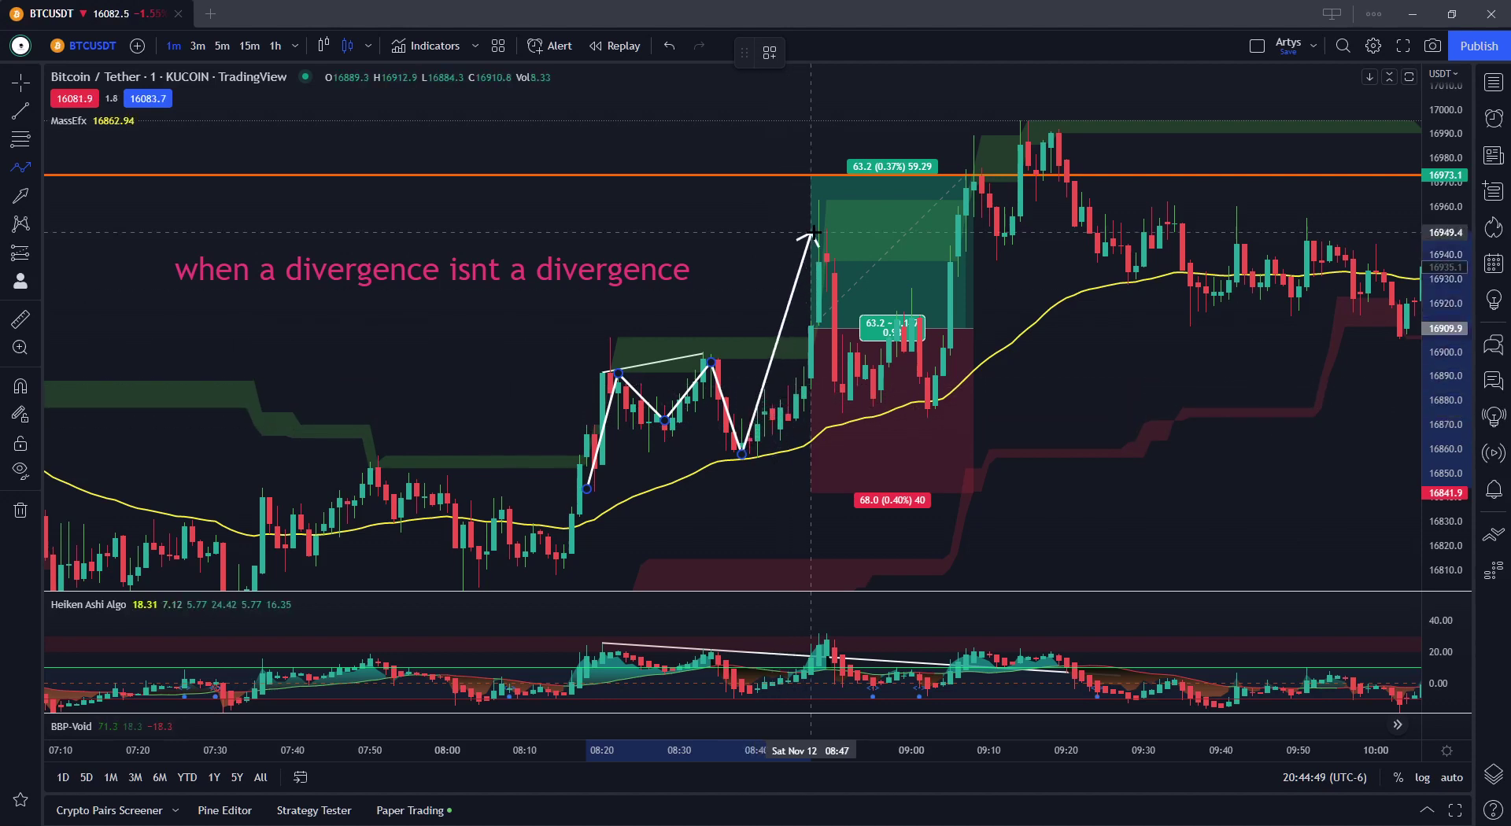
pyautogui.doubleClick(819, 192)
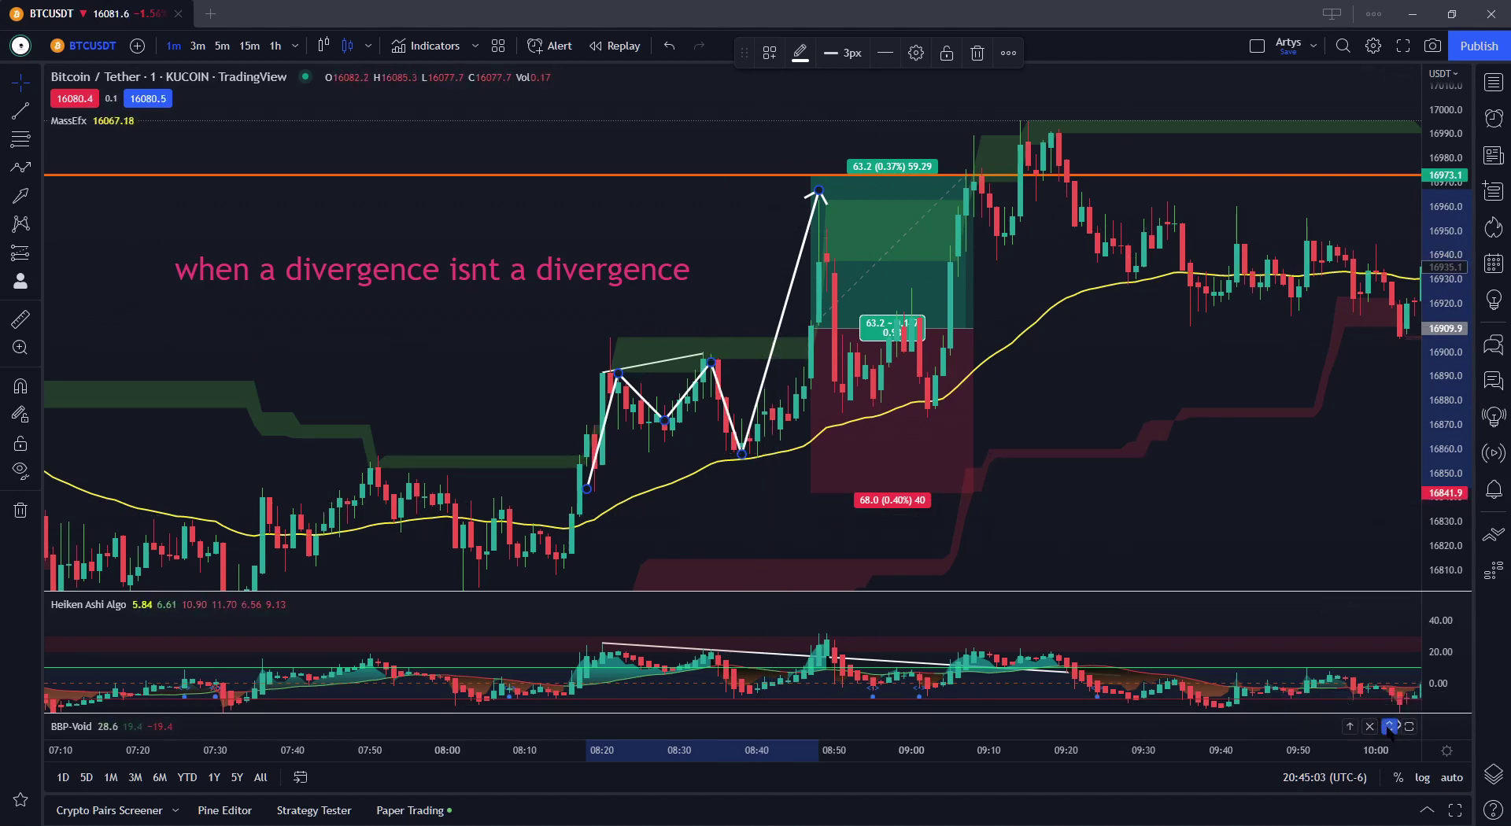
# Collapse the BBP-Void pane again, stretch the Heiken Ashi Algo scale, and enlarge its pane
pyautogui.click(1390, 726)
pyautogui.moveTo(760, 636)
pyautogui.mouseDown()
pyautogui.moveTo(595, 636)
pyautogui.moveTo(600, 594)
pyautogui.moveTo(600, 617)
pyautogui.mouseUp()
pyautogui.click(528, 555)
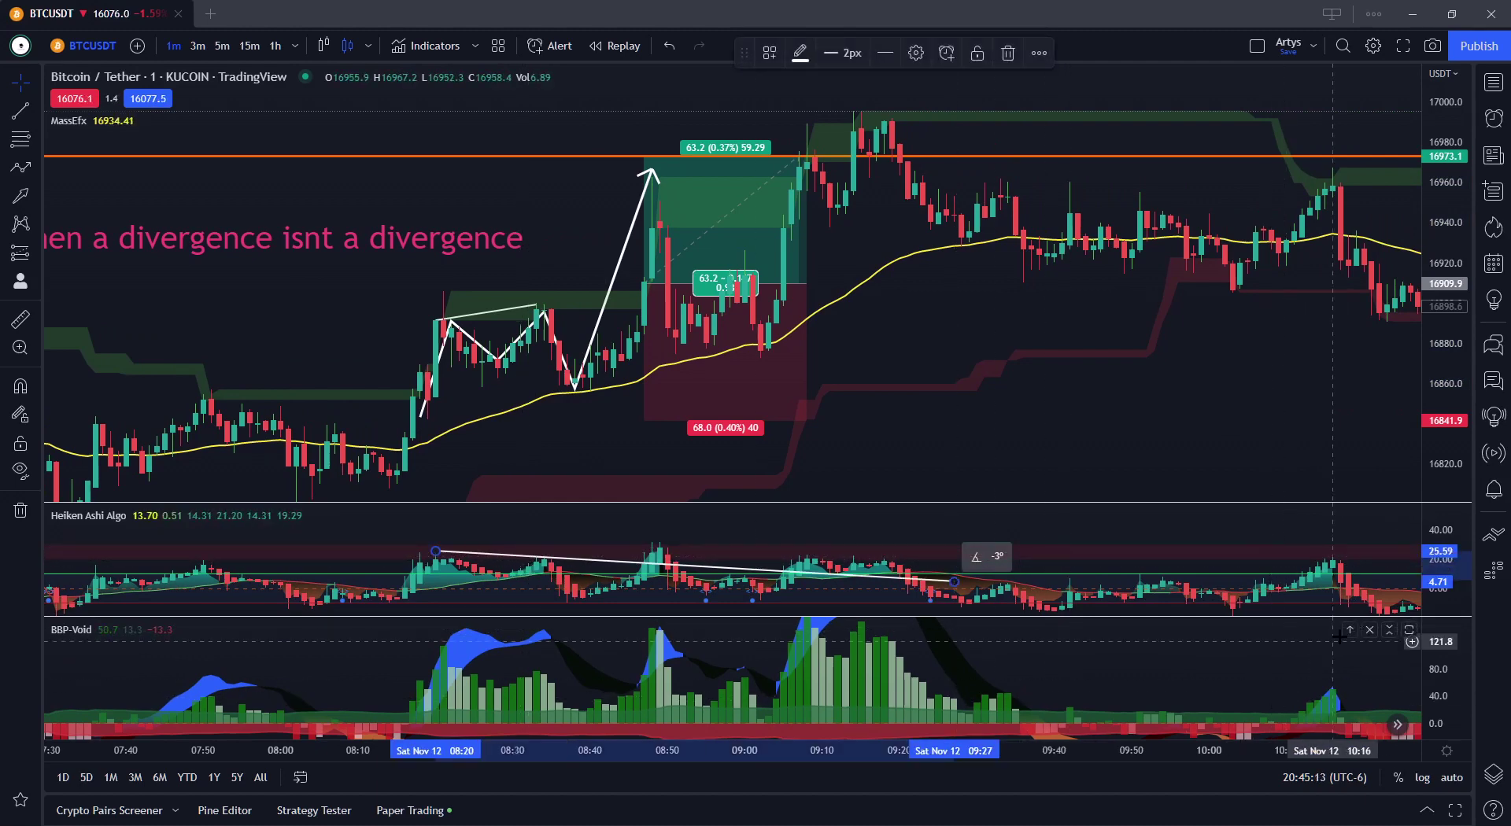
pyautogui.click(1390, 628)
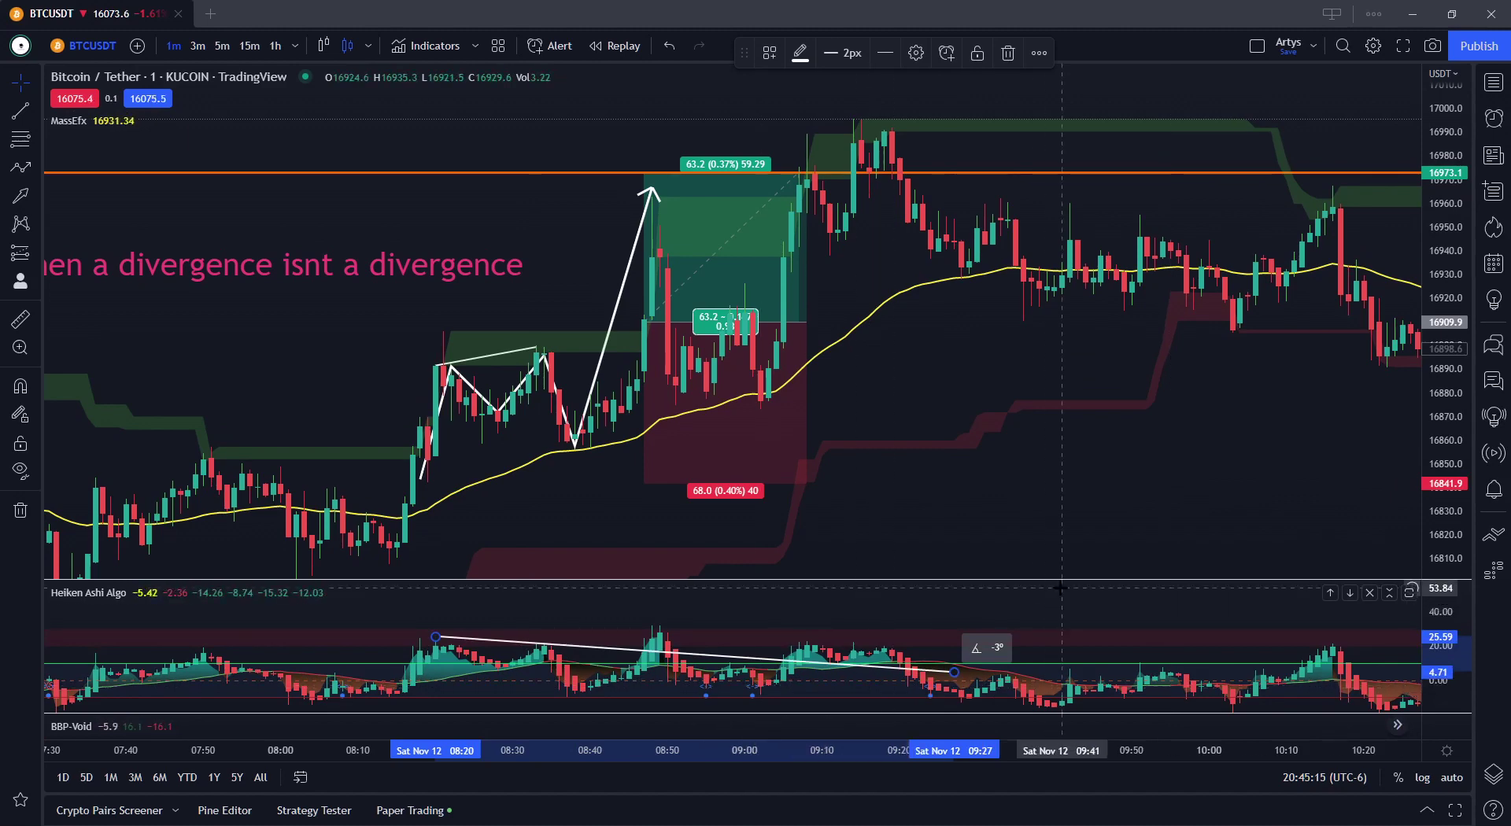
pyautogui.moveTo(1441, 681); pyautogui.dragTo(1448, 642)
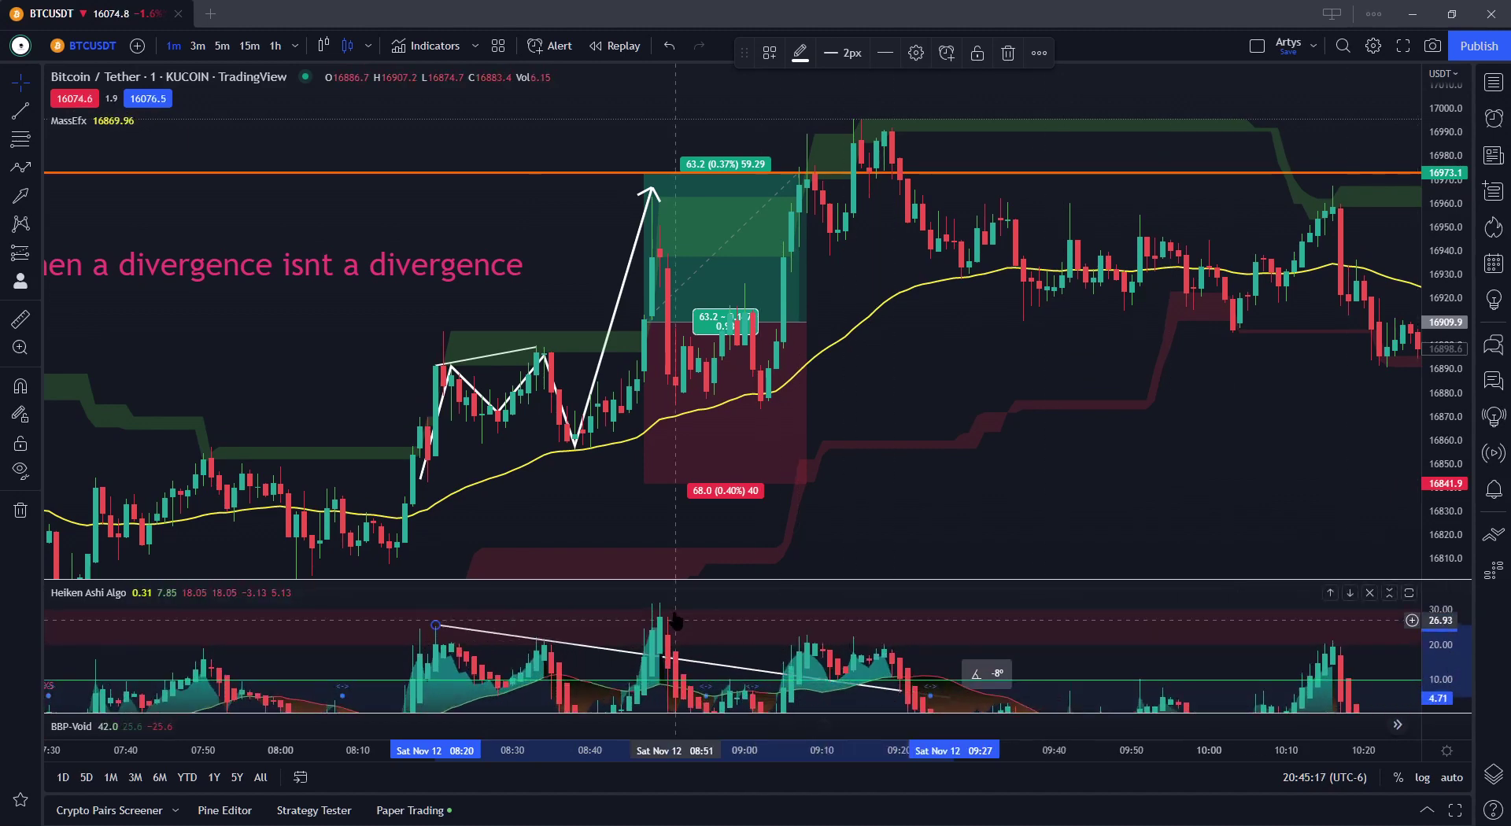
pyautogui.moveTo(663, 576); pyautogui.dragTo(683, 493)
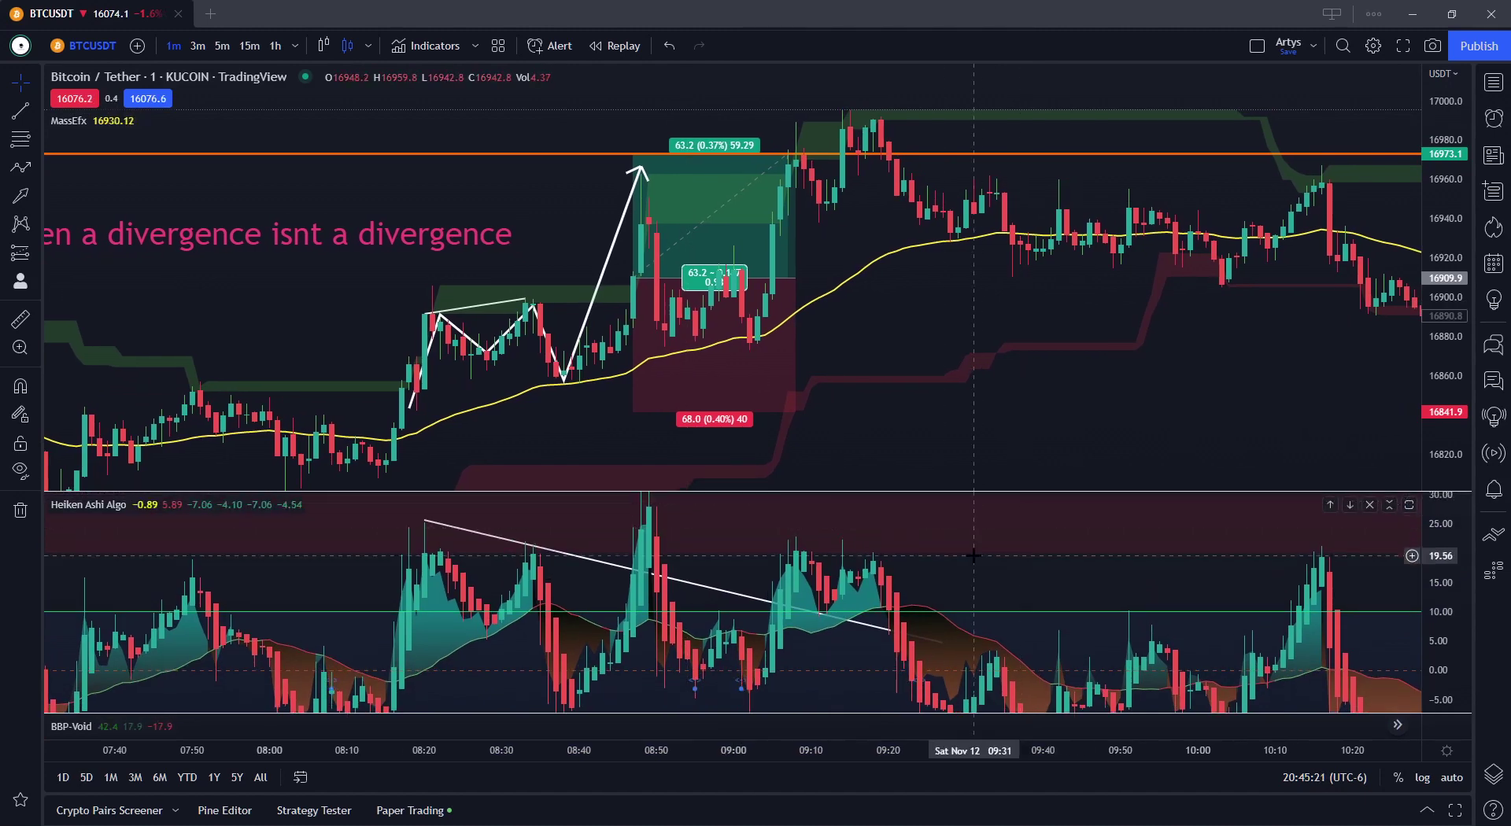
pyautogui.scroll(1, 931, 562)
pyautogui.scroll(2, 931, 562)
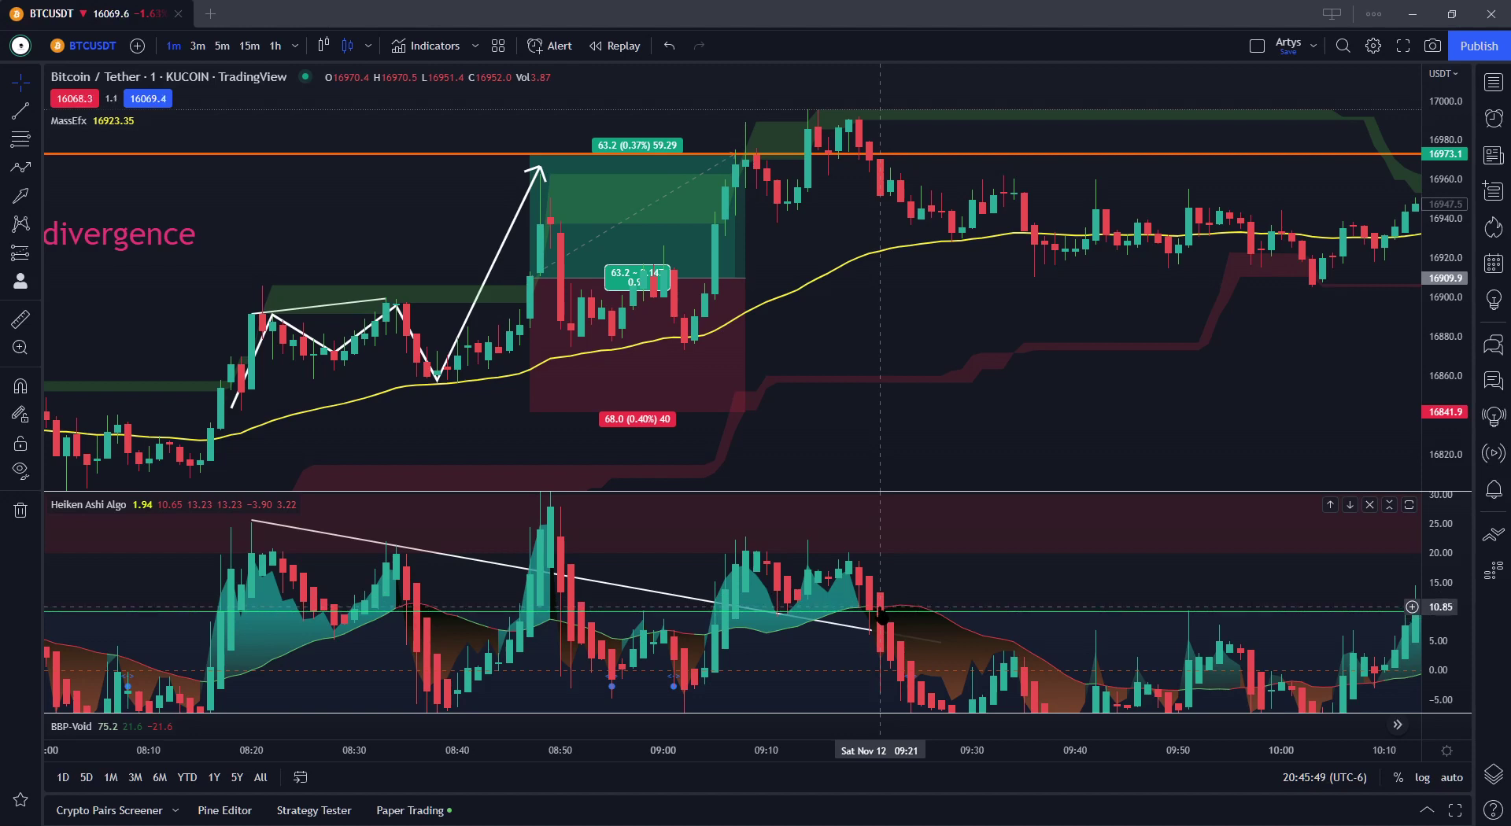
pyautogui.click(881, 632)
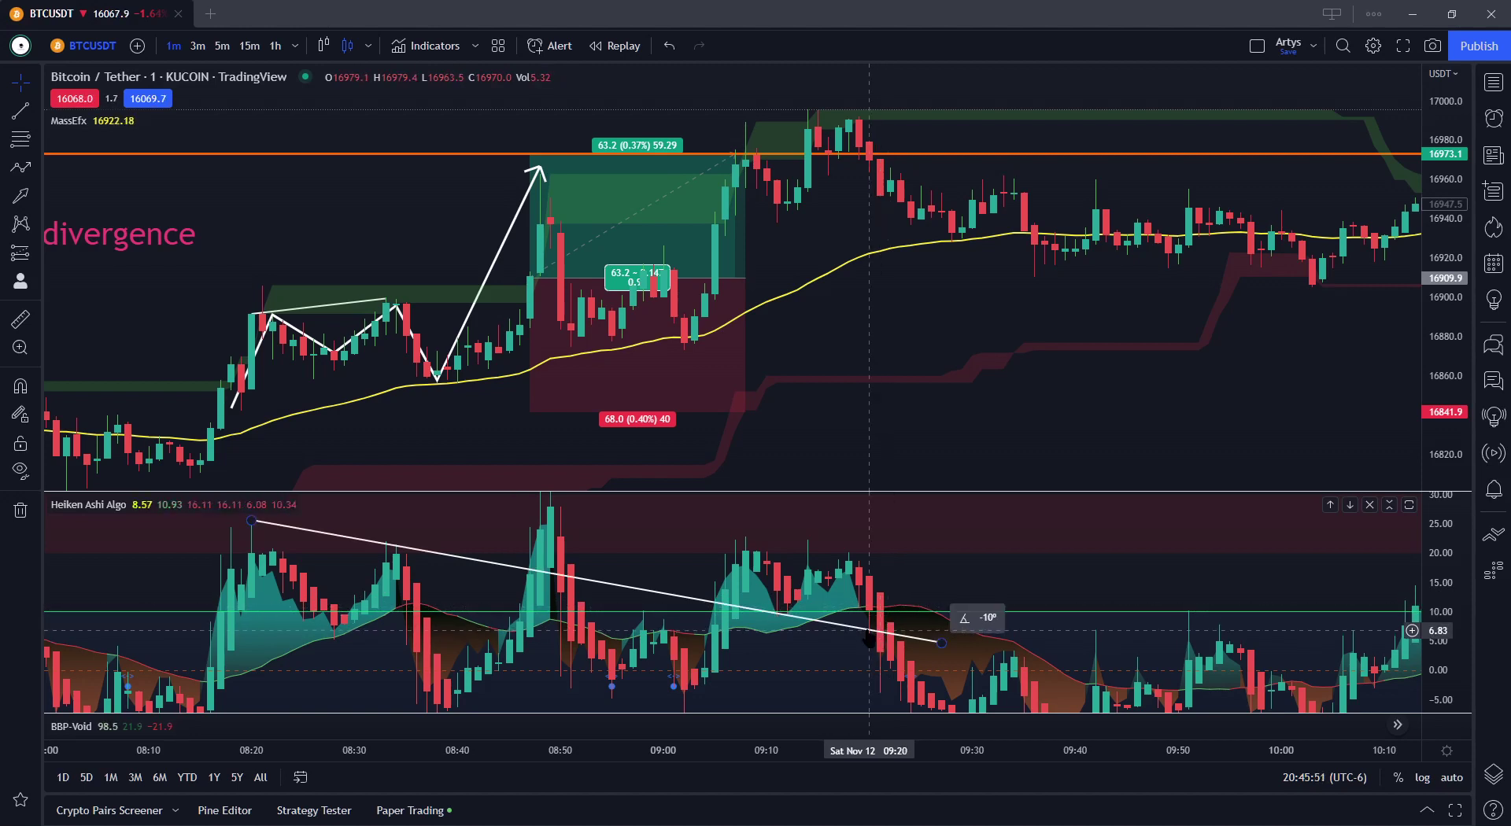
pyautogui.press('Escape')
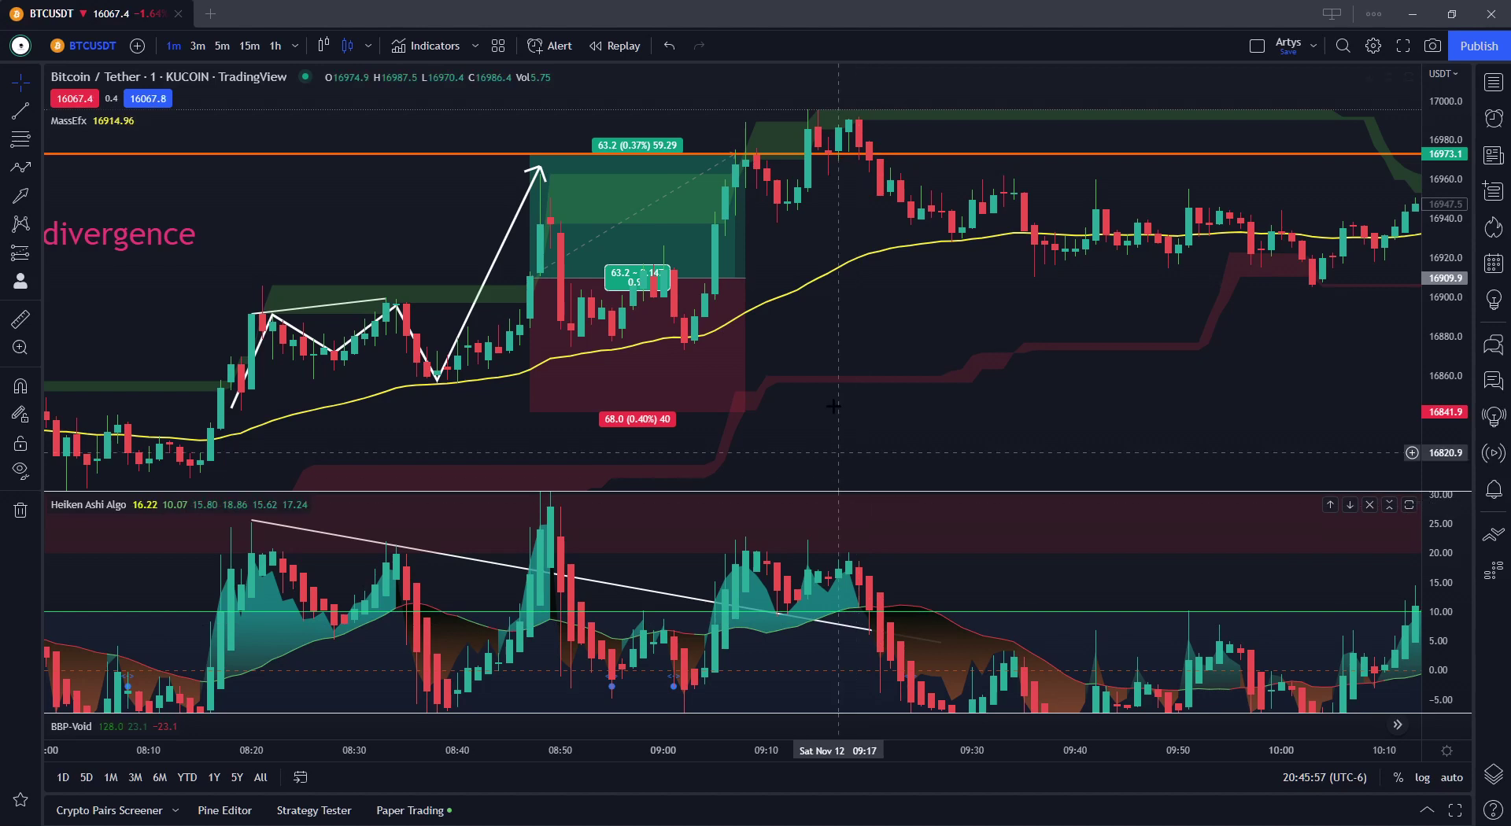
# Lower the first long position's target to 41.6 and place a second long position at 09:21
pyautogui.moveTo(745, 279); pyautogui.dragTo(880, 278)
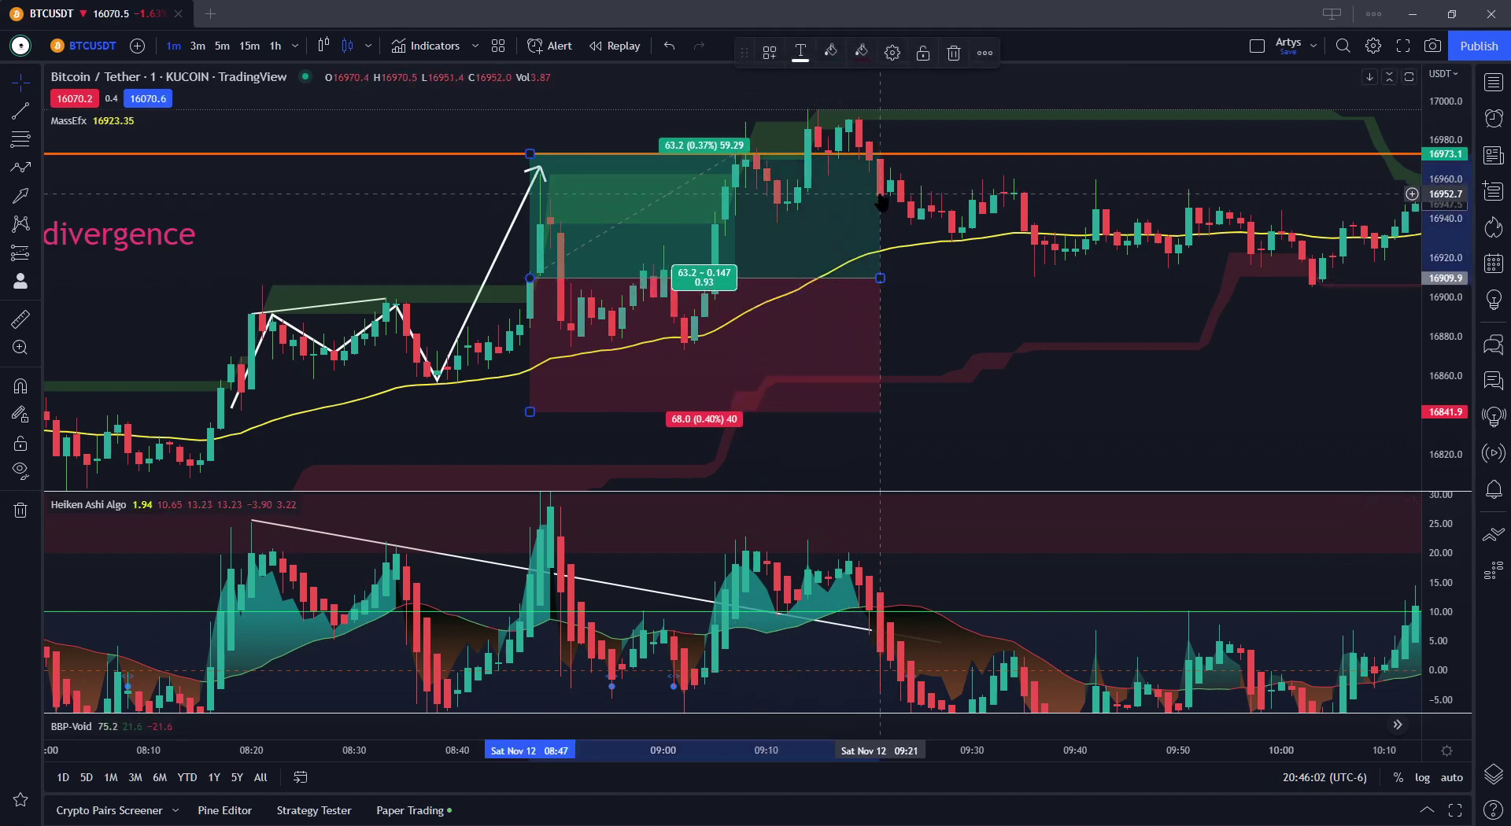
pyautogui.moveTo(529, 153); pyautogui.dragTo(529, 196)
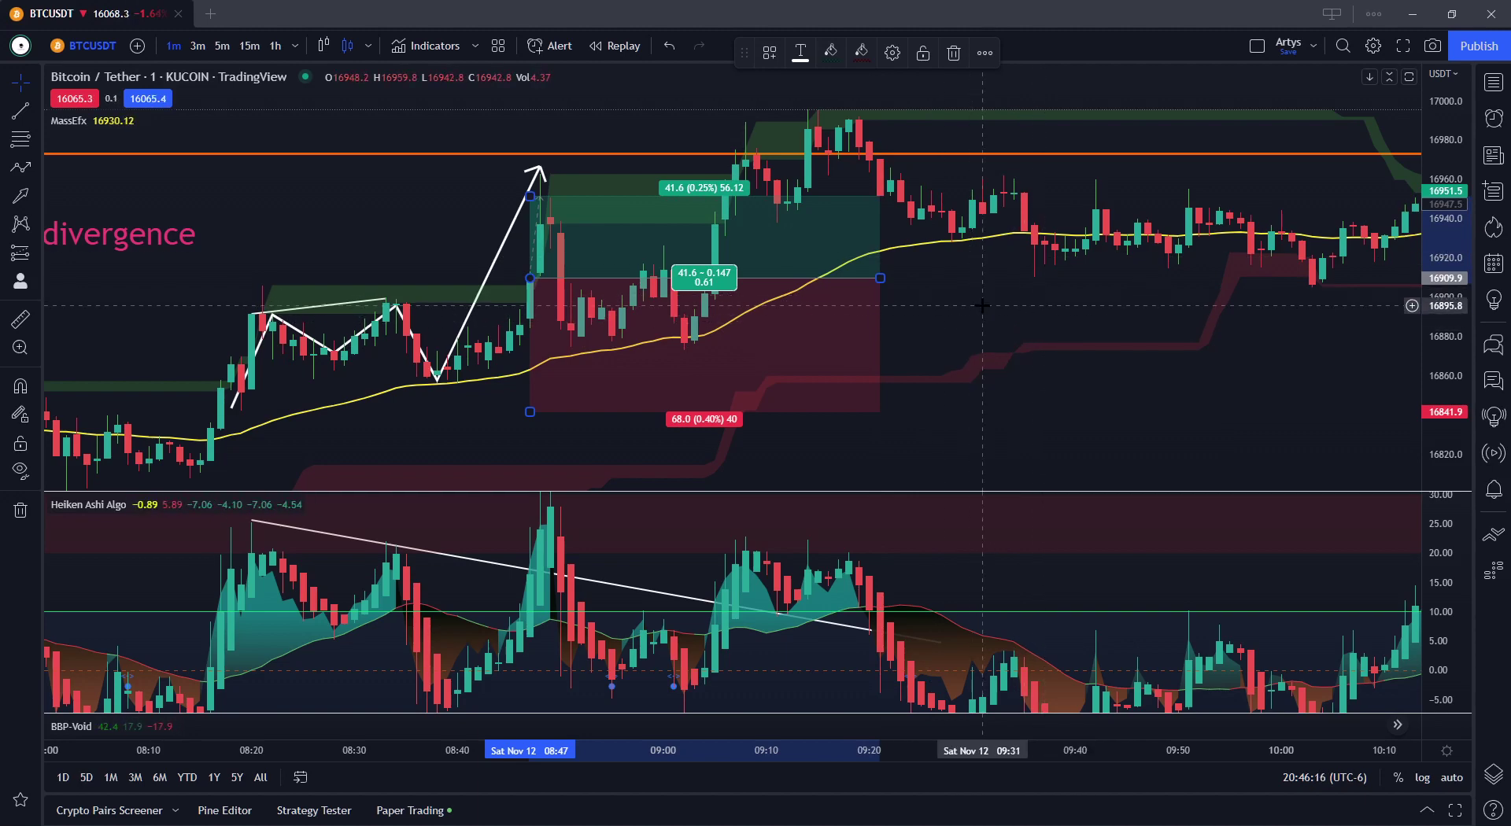
pyautogui.moveTo(961, 313); pyautogui.dragTo(924, 250)
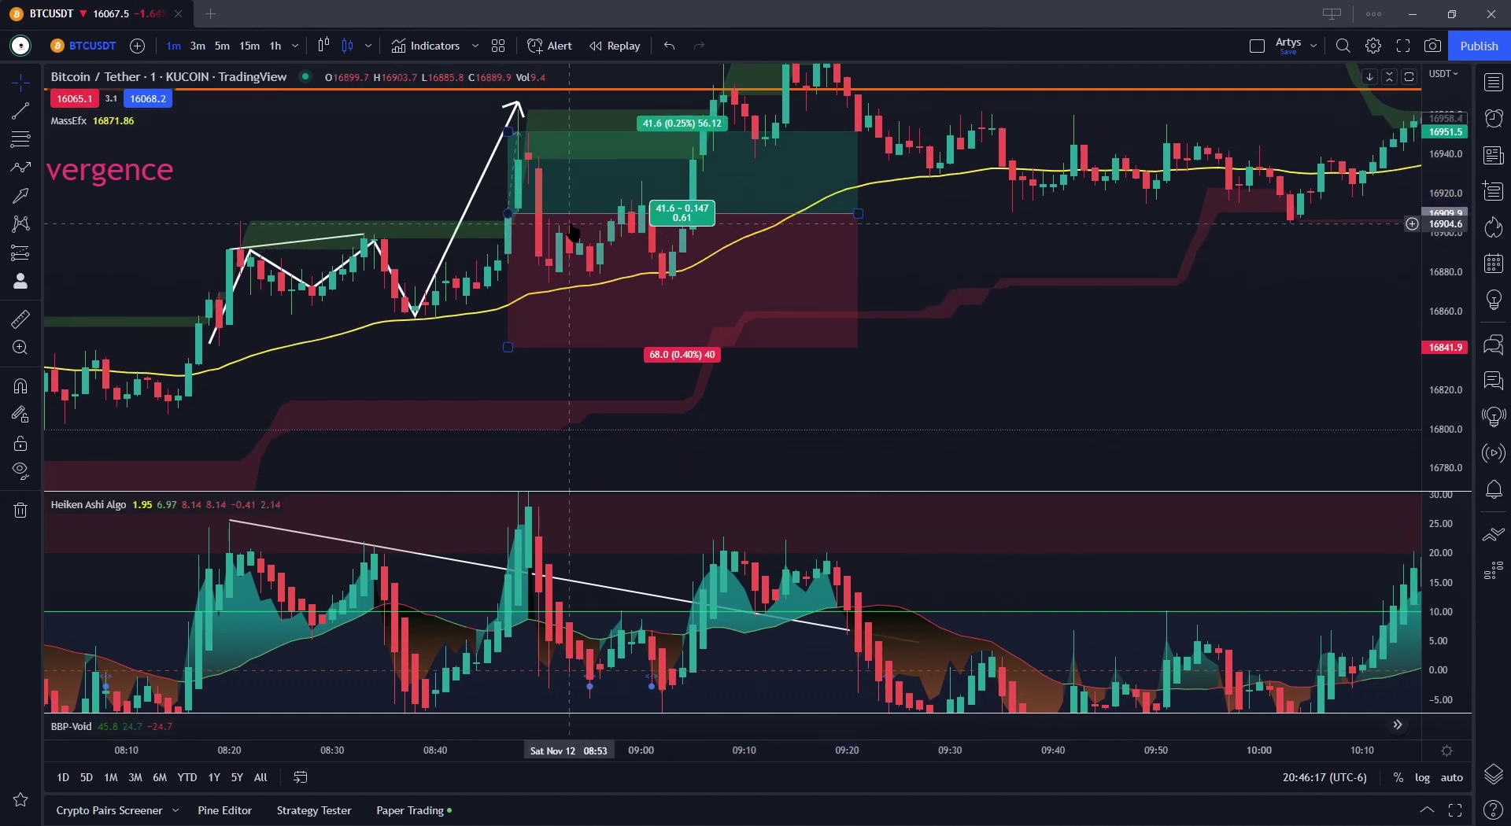
pyautogui.click(37, 260)
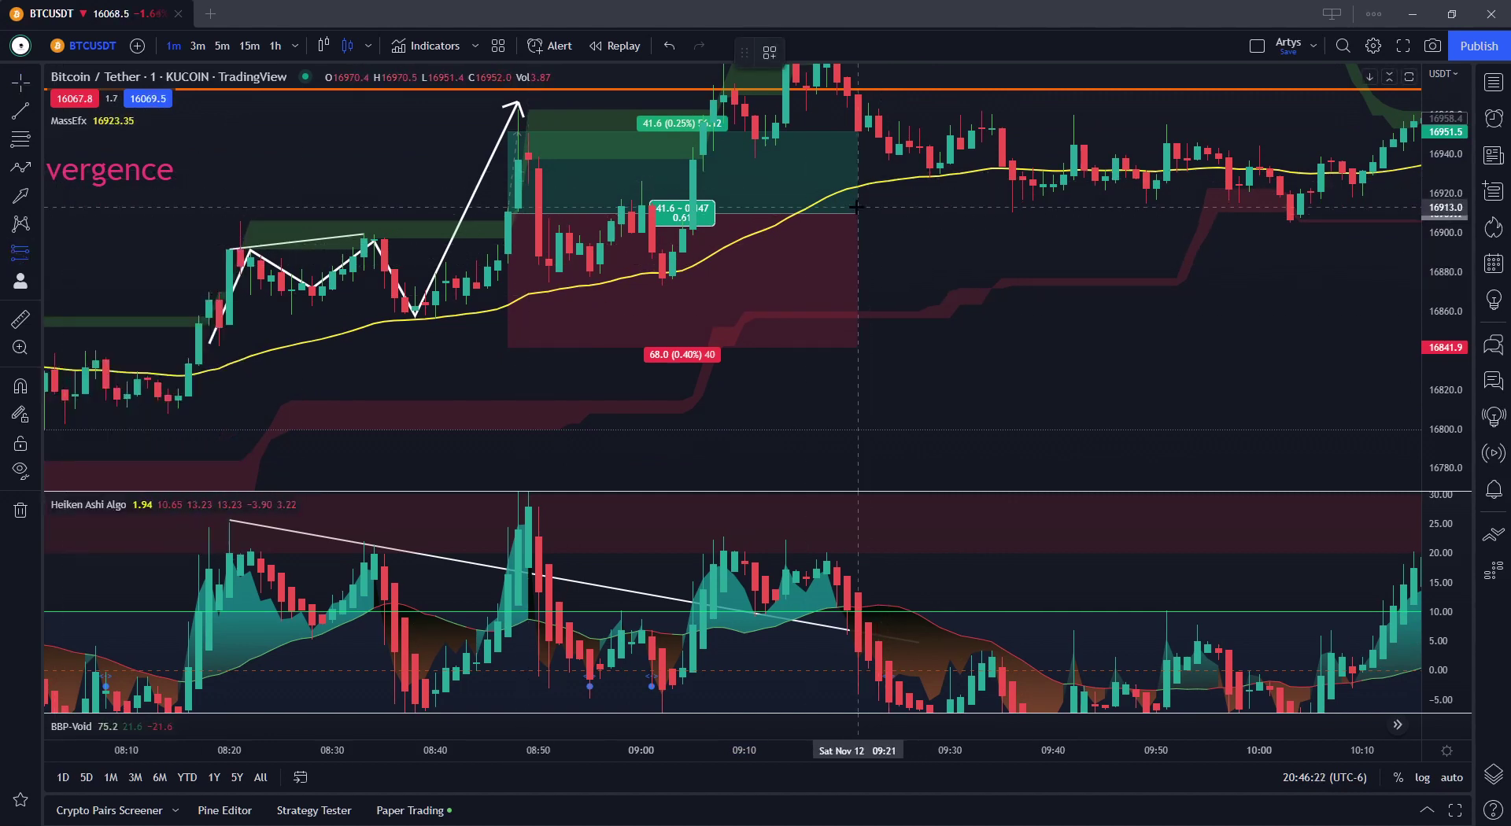
pyautogui.click(856, 132)
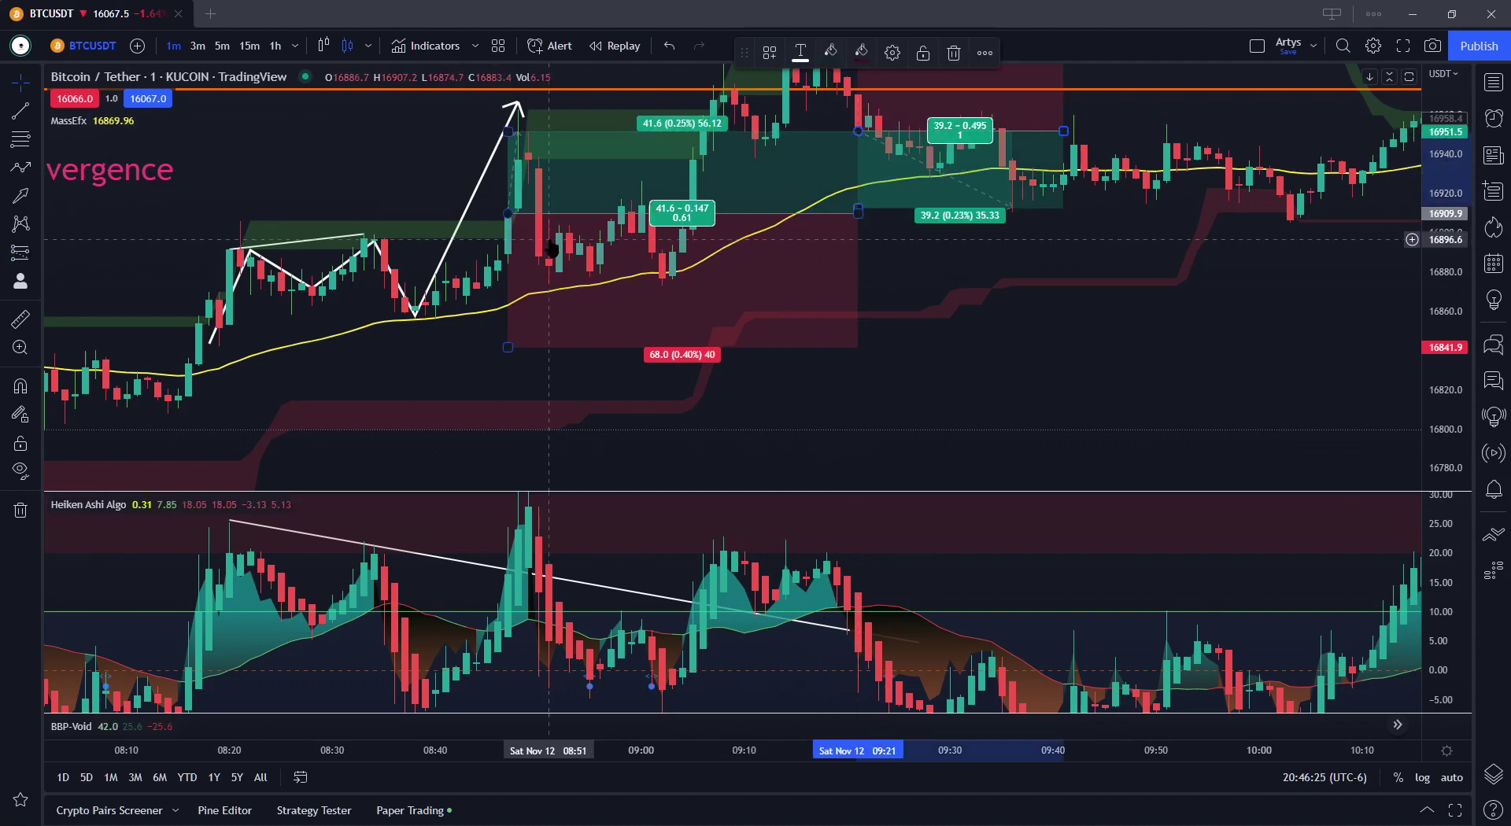
# Stretch the second position's target zone down to 167.9 (0.99%) near 16784
pyautogui.click(330, 292)
pyautogui.scroll(-5, 388, 292)
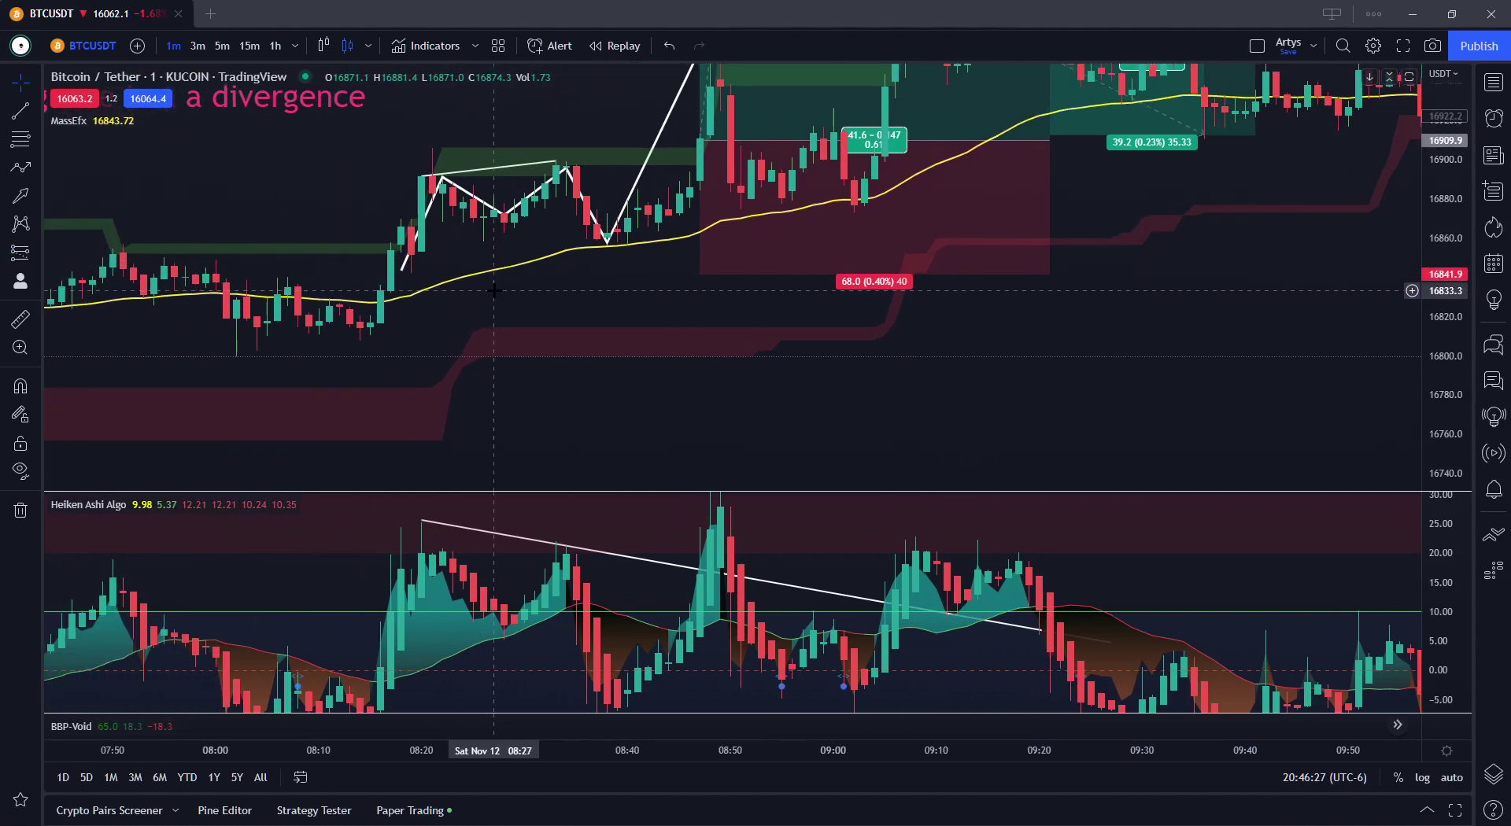
pyautogui.scroll(-2, 495, 291)
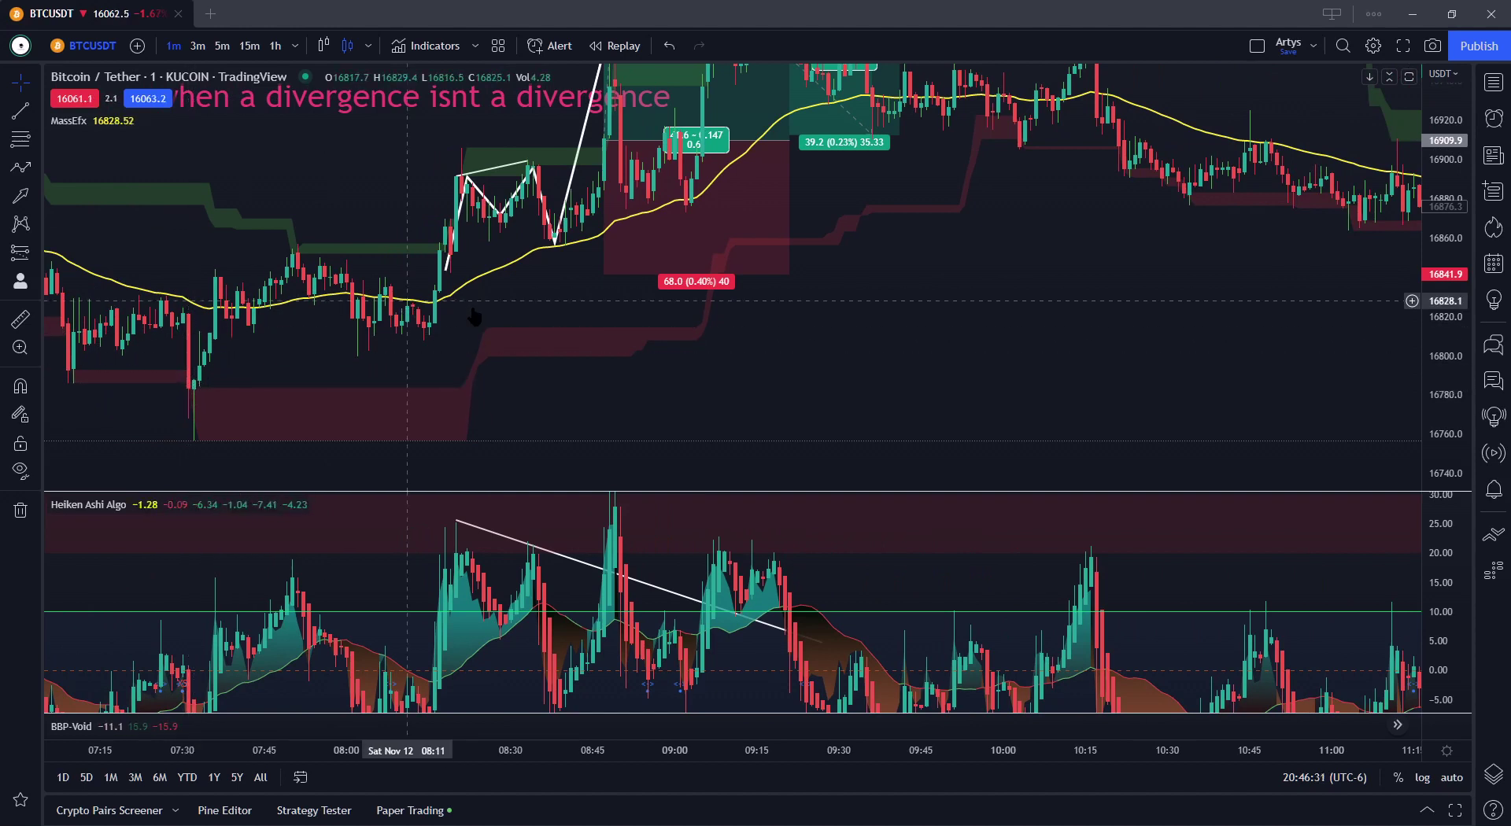
pyautogui.moveTo(790, 140); pyautogui.dragTo(283, 403)
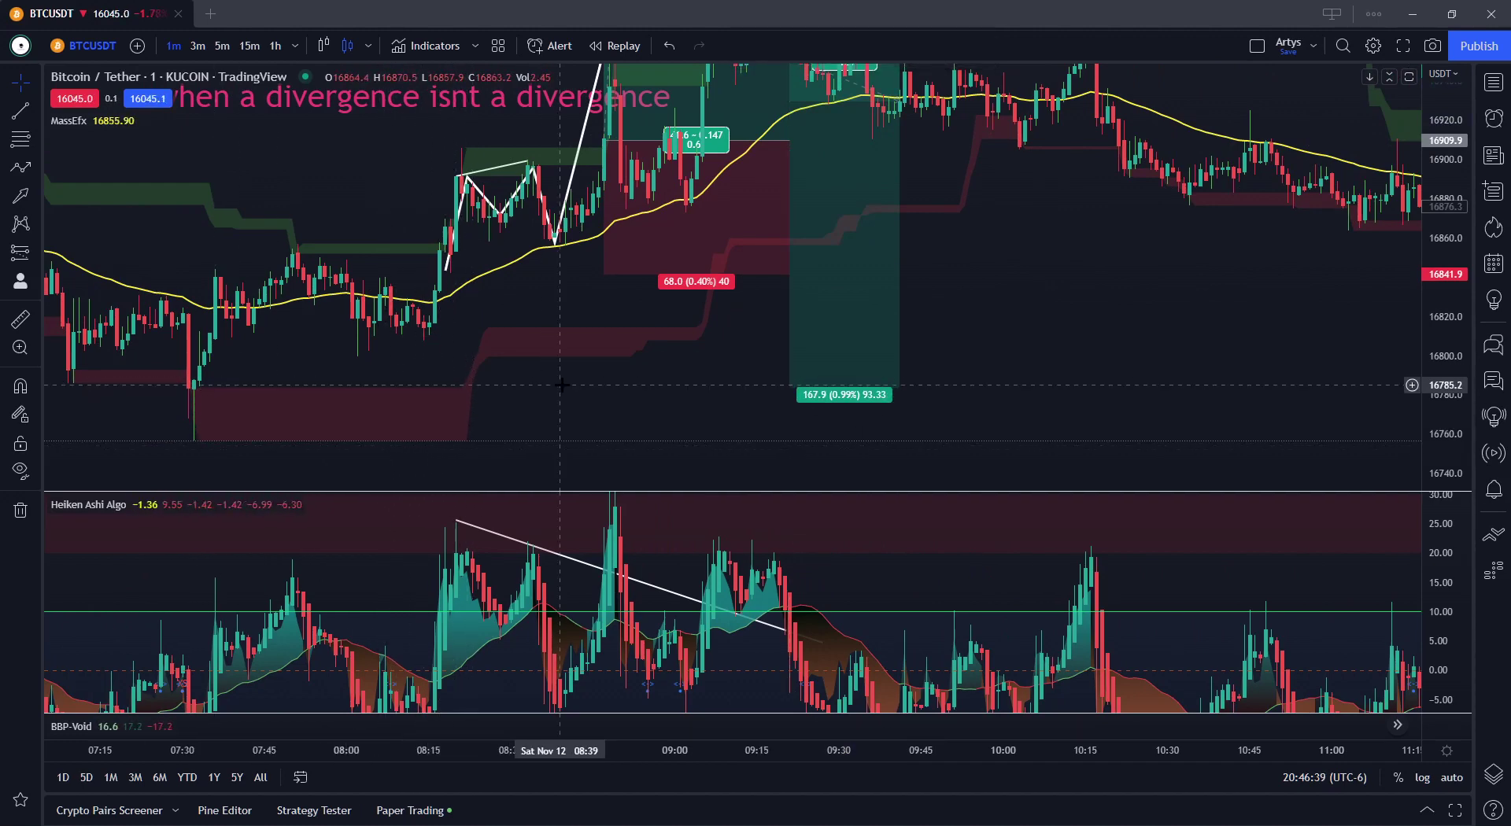
# Maximize the price pane to the full chart height
pyautogui.scroll(-2, 1023, 299)
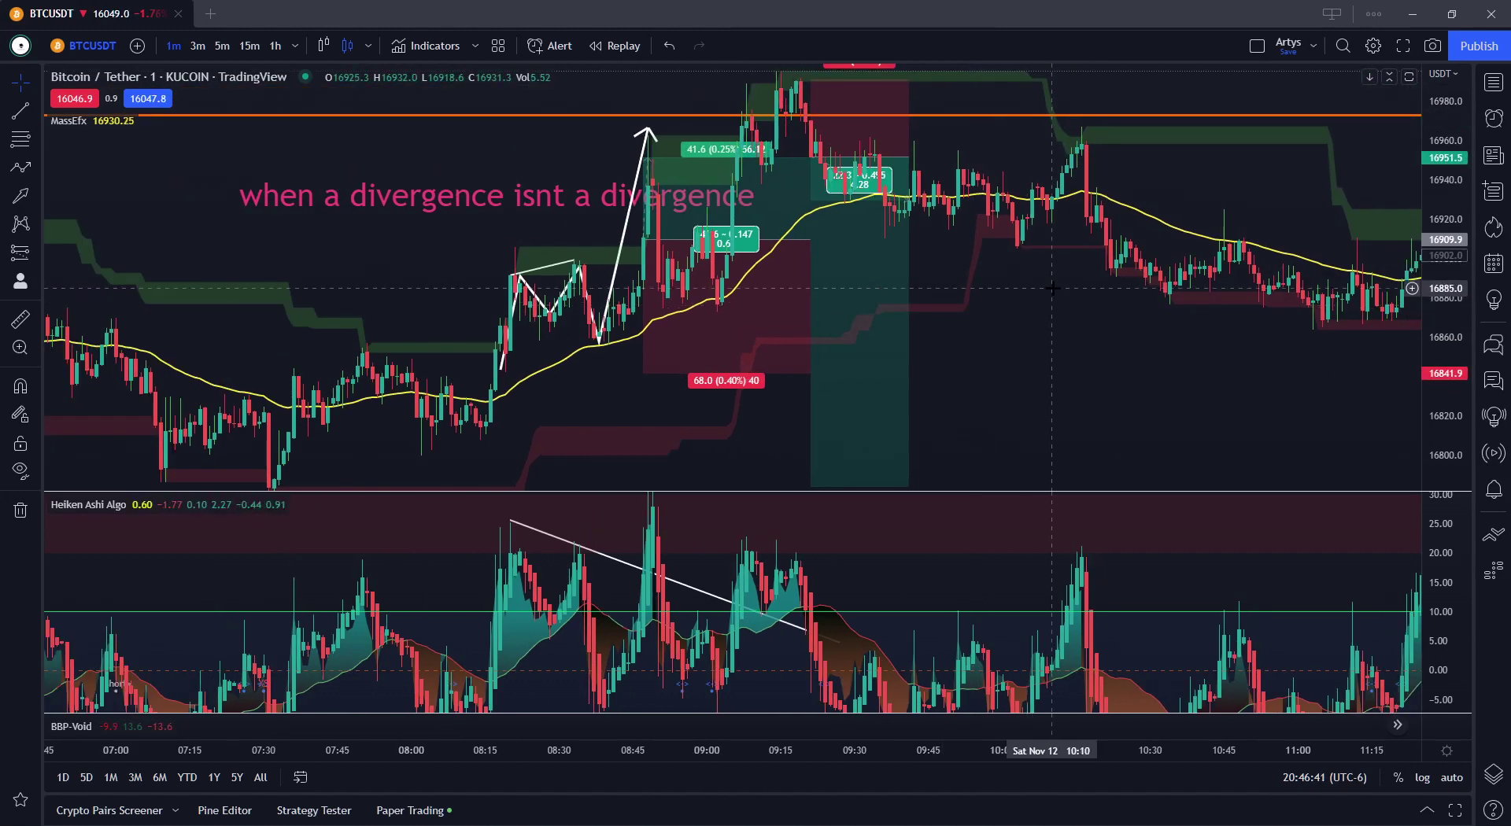
pyautogui.moveTo(1052, 288); pyautogui.dragTo(971, 381)
pyautogui.doubleClick(1041, 385)
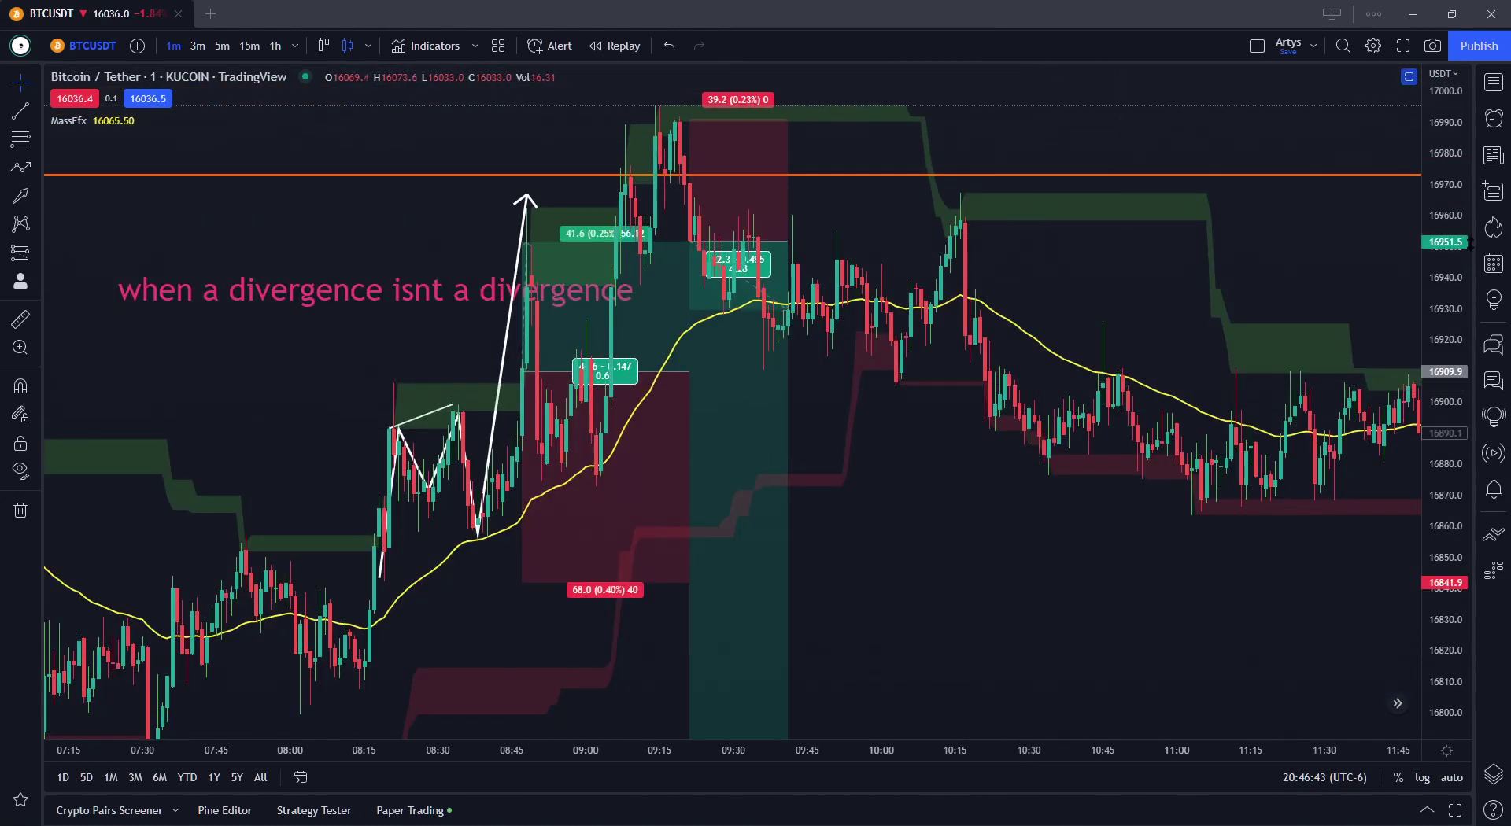
# Extend the second position box rightward to about 15:20
pyautogui.moveTo(1138, 550); pyautogui.dragTo(490, 568)
pyautogui.moveTo(116, 334); pyautogui.dragTo(1278, 356)
pyautogui.scroll(-2, 1228, 385)
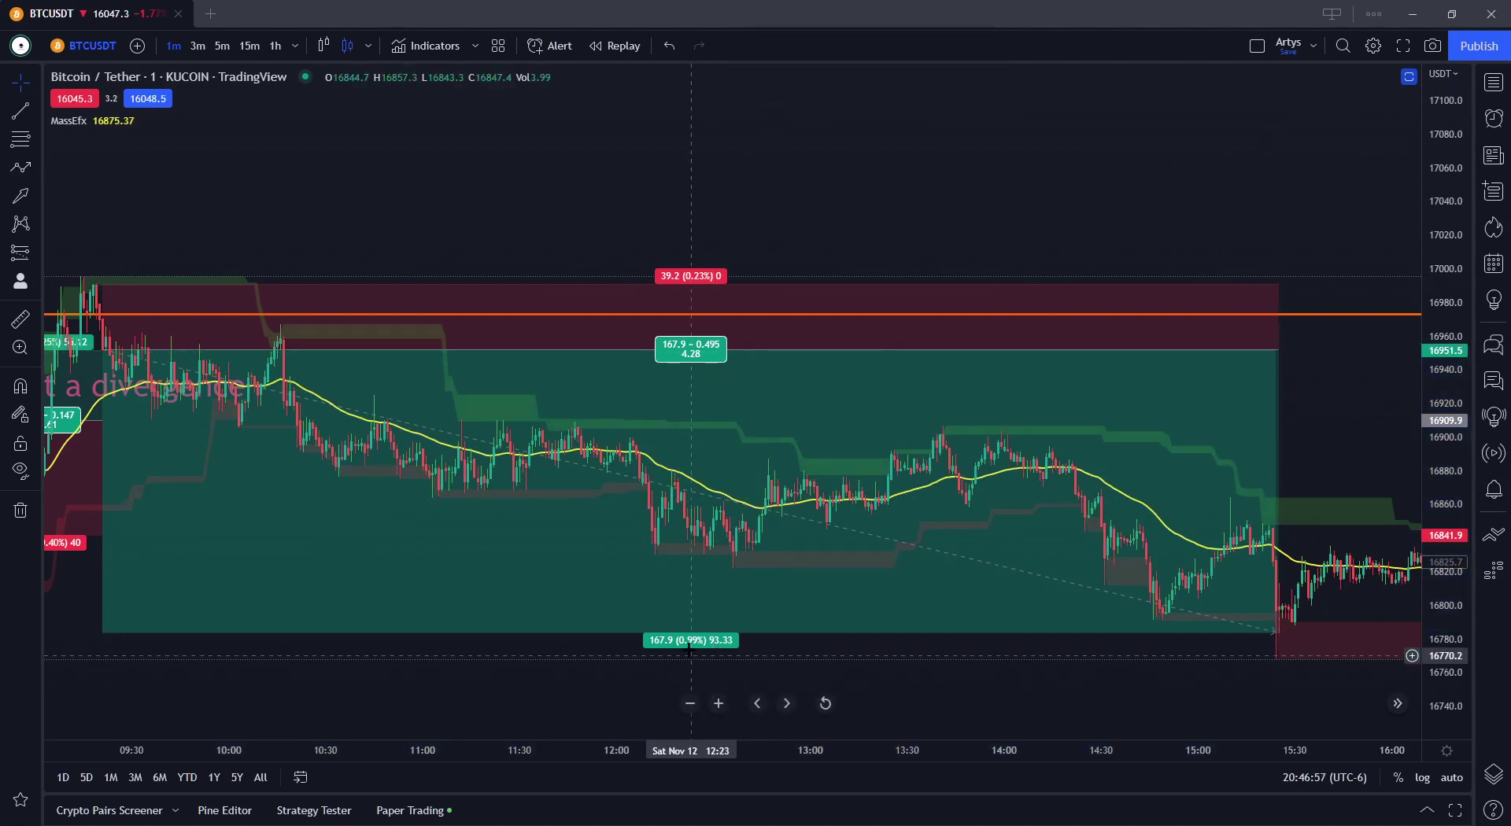
# Restore the indicator panes below the price chart
pyautogui.moveTo(478, 536); pyautogui.dragTo(570, 455)
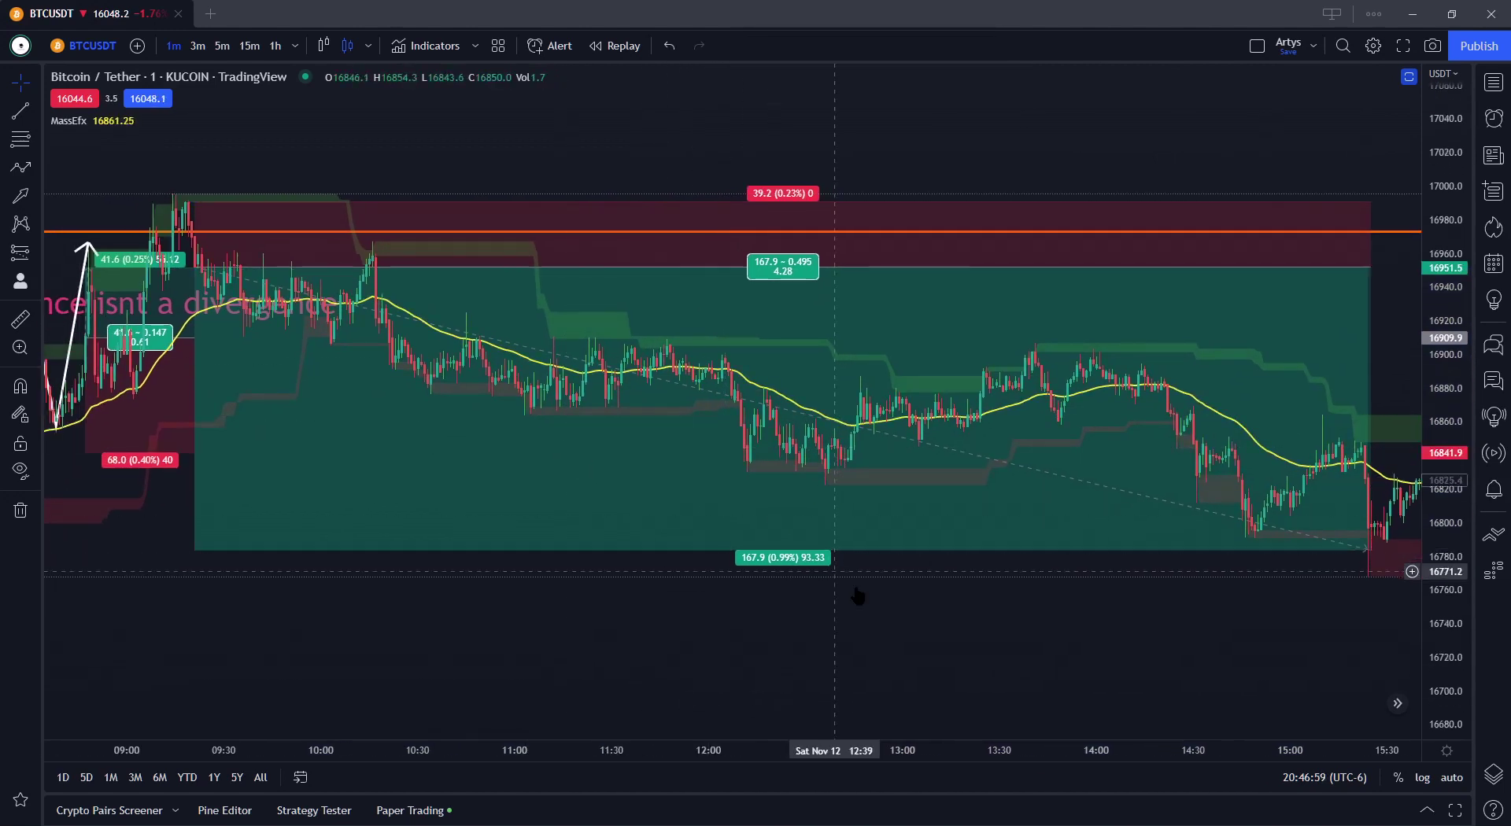
pyautogui.scroll(-2, 867, 601)
pyautogui.scroll(-2, 869, 604)
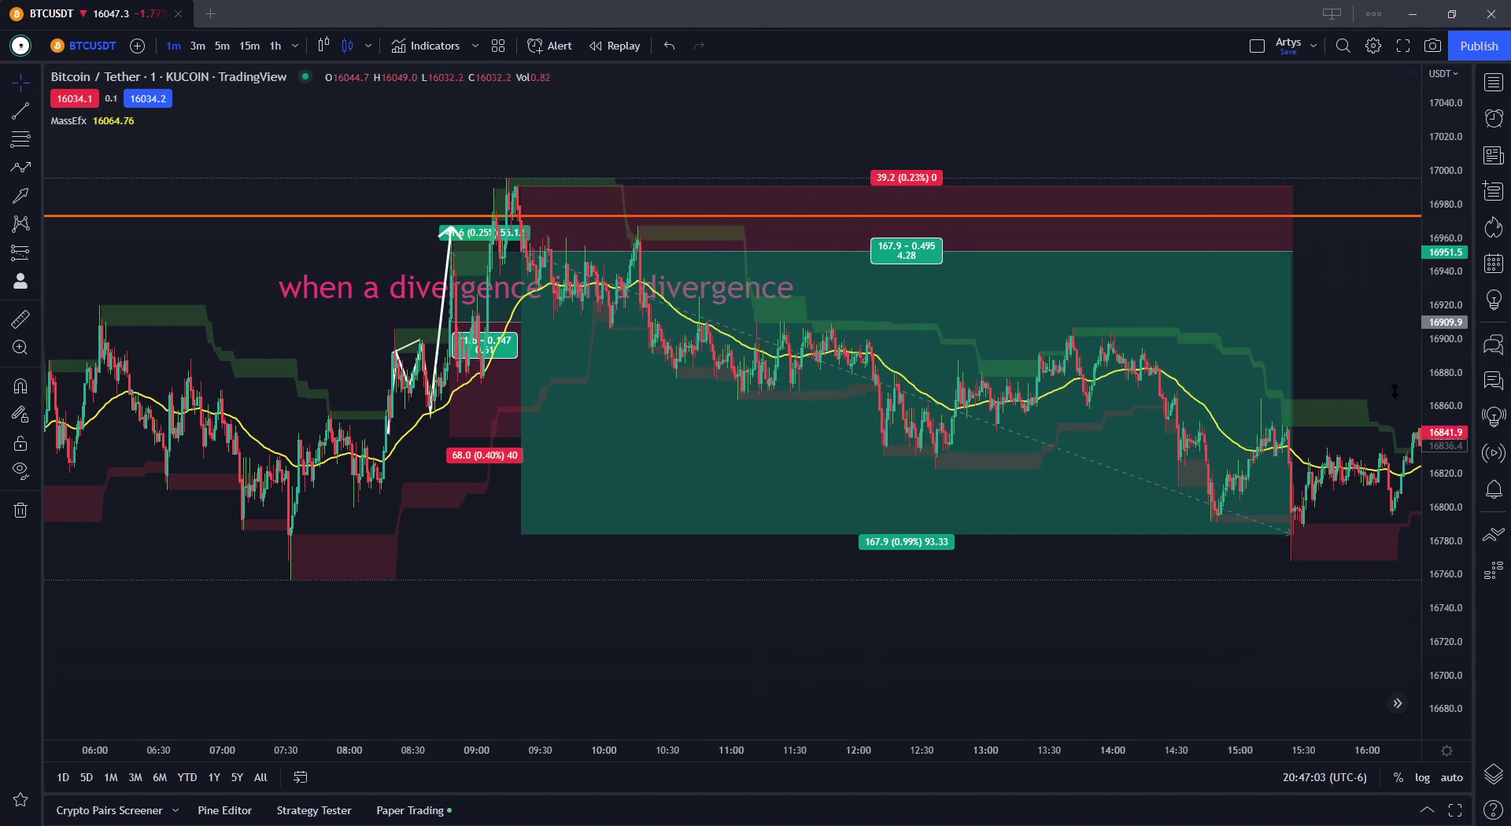
pyautogui.scroll(1, 476, 446)
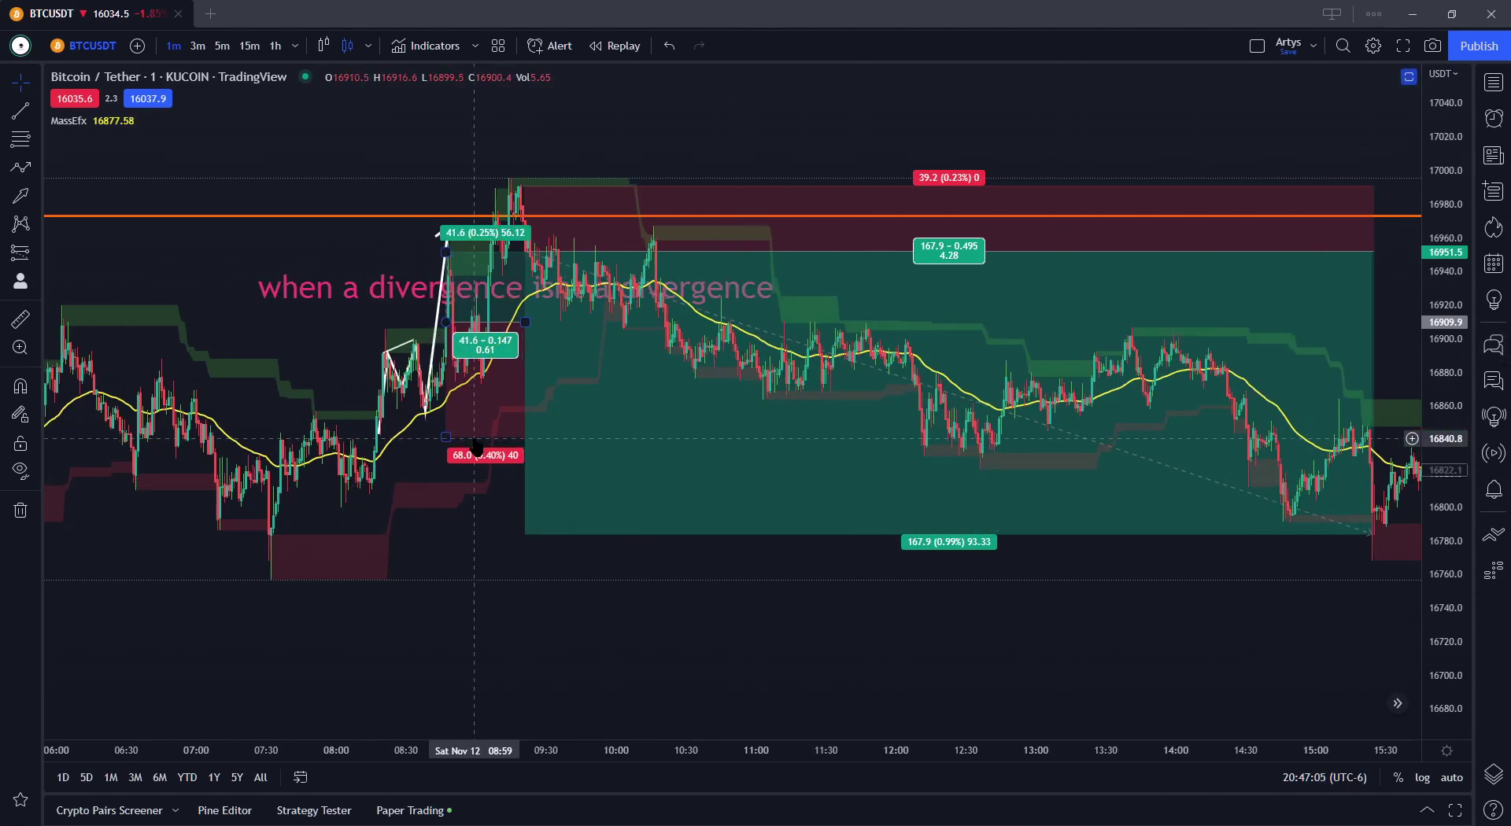
pyautogui.scroll(5, 476, 447)
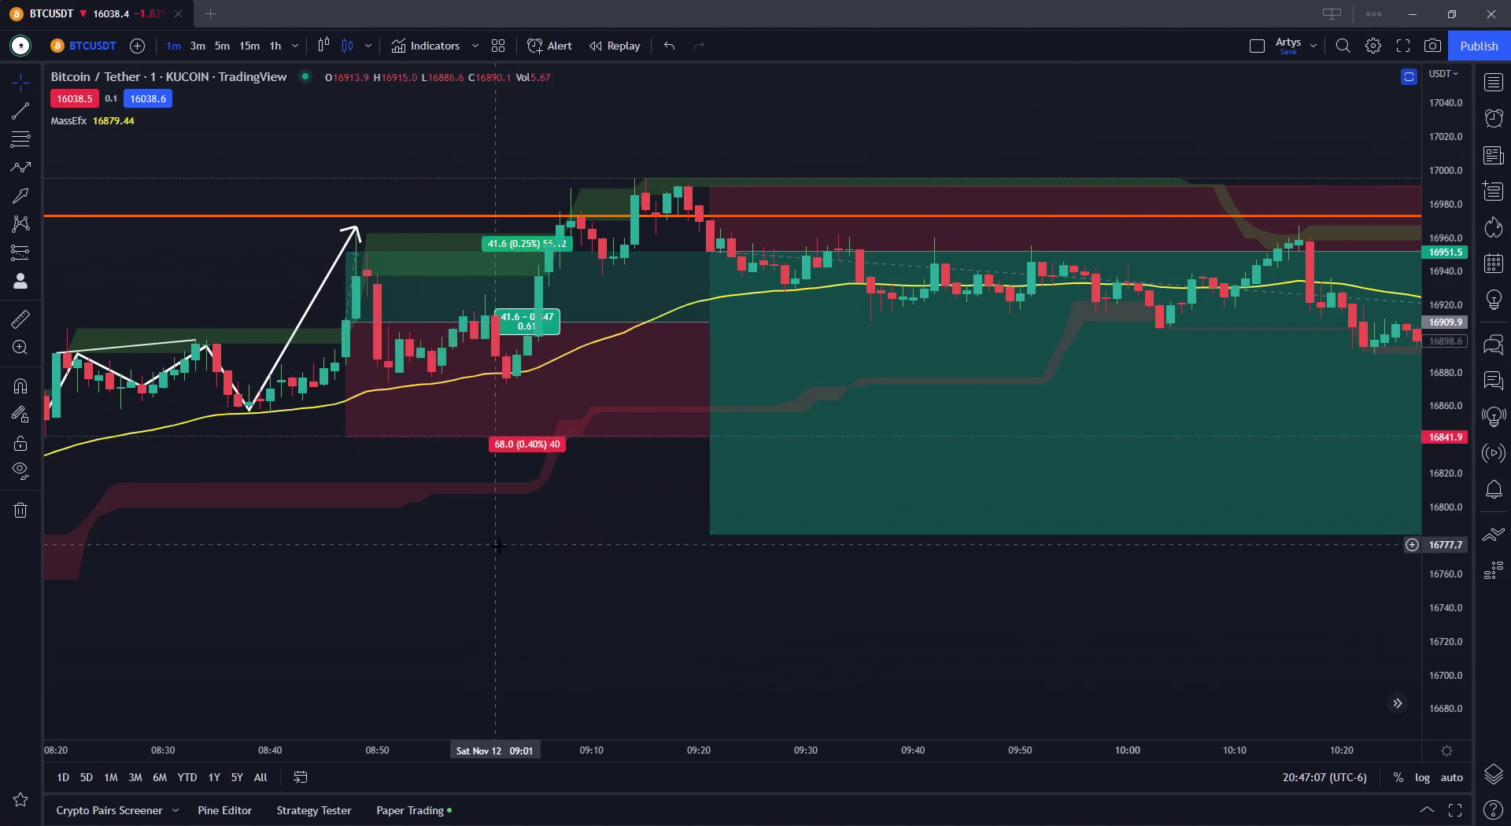
pyautogui.doubleClick(498, 545)
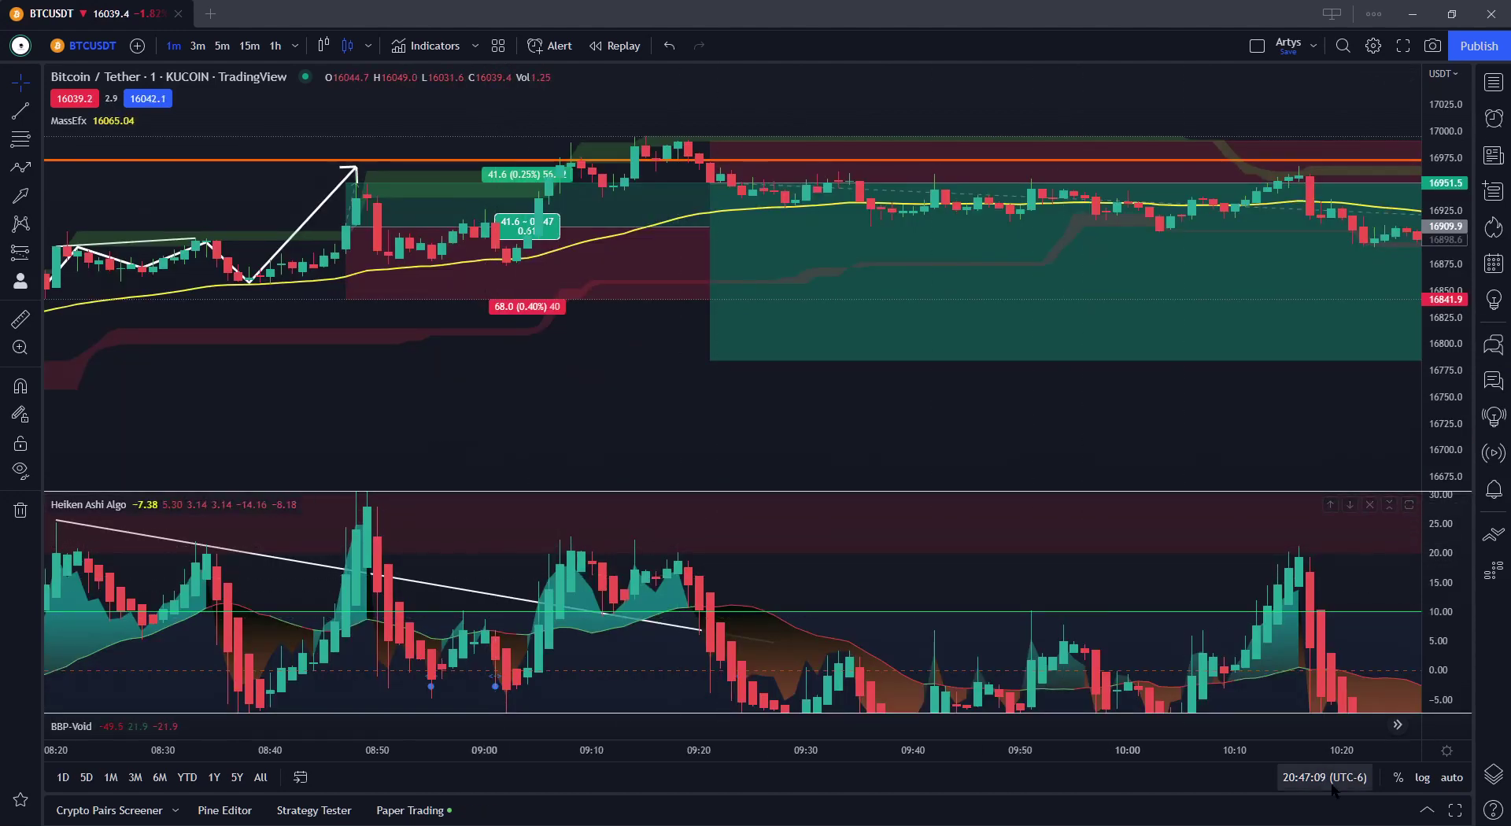
# Expand and restore the panes, then undo and redo the Heiken Ashi trendline change
pyautogui.click(1383, 732)
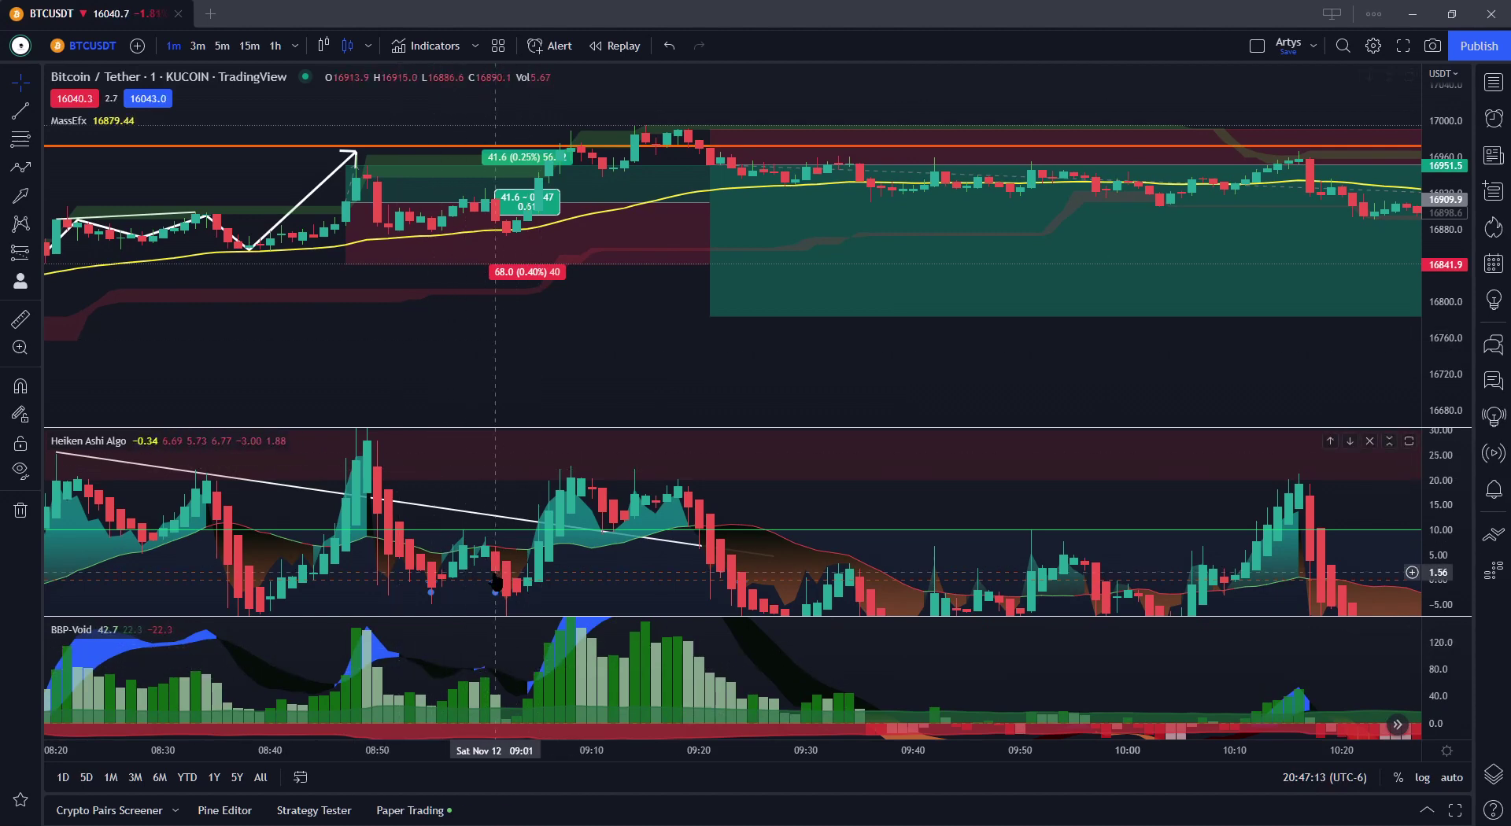
pyautogui.doubleClick(468, 472)
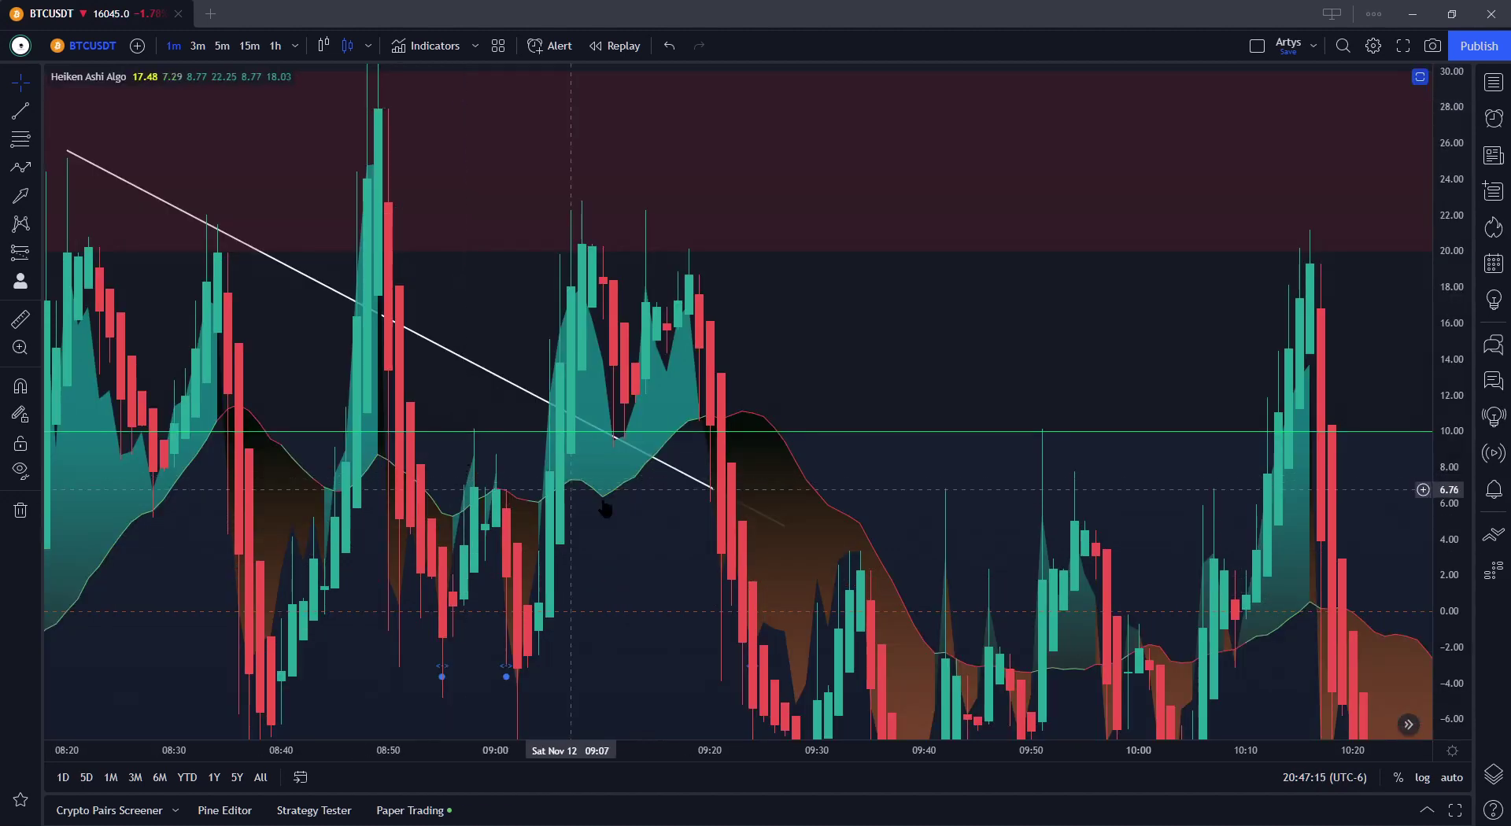
pyautogui.doubleClick(1097, 497)
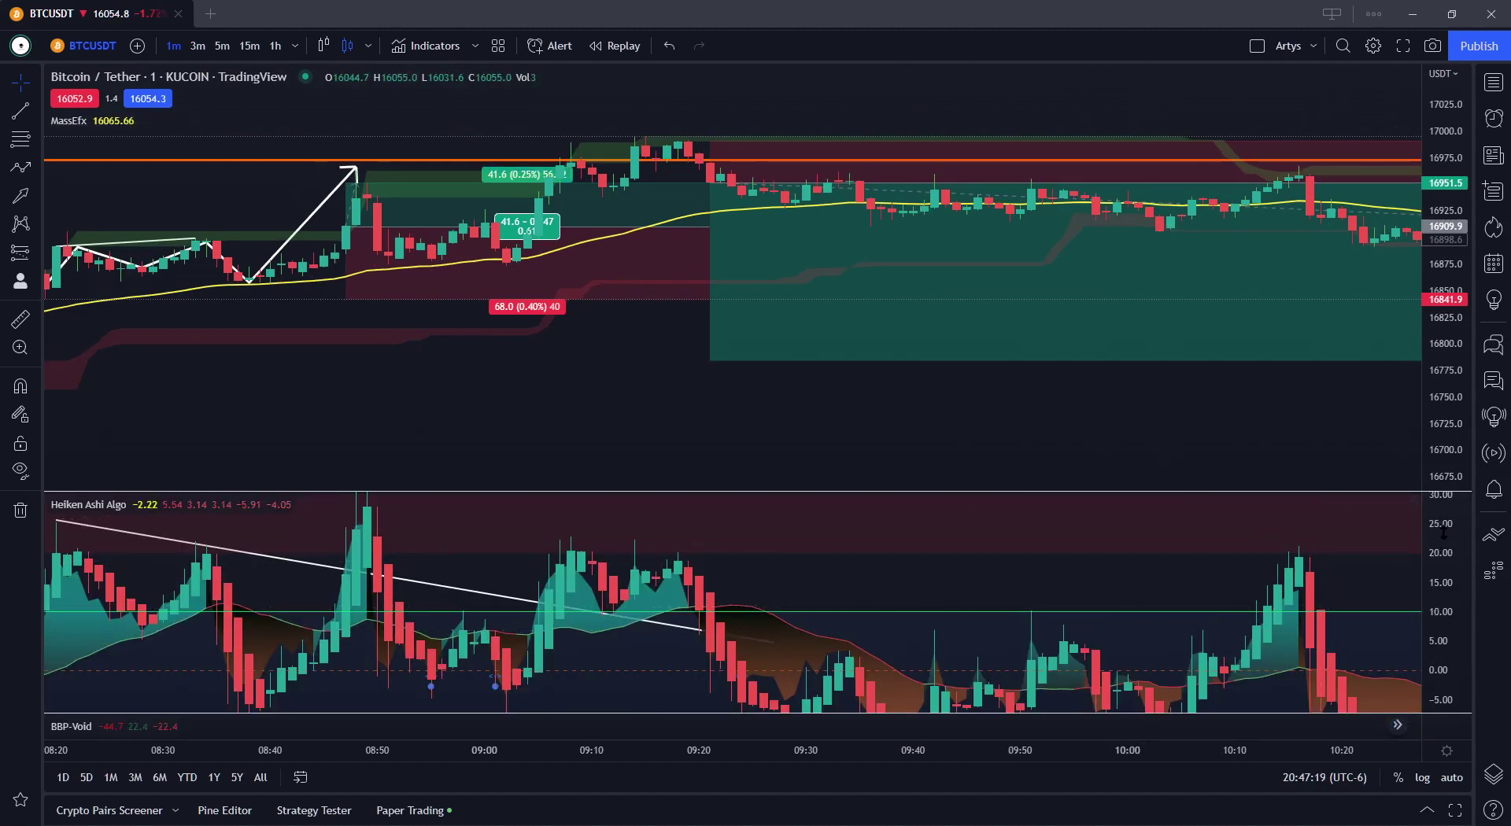
pyautogui.scroll(-2, 542, 622)
pyautogui.scroll(-3, 541, 622)
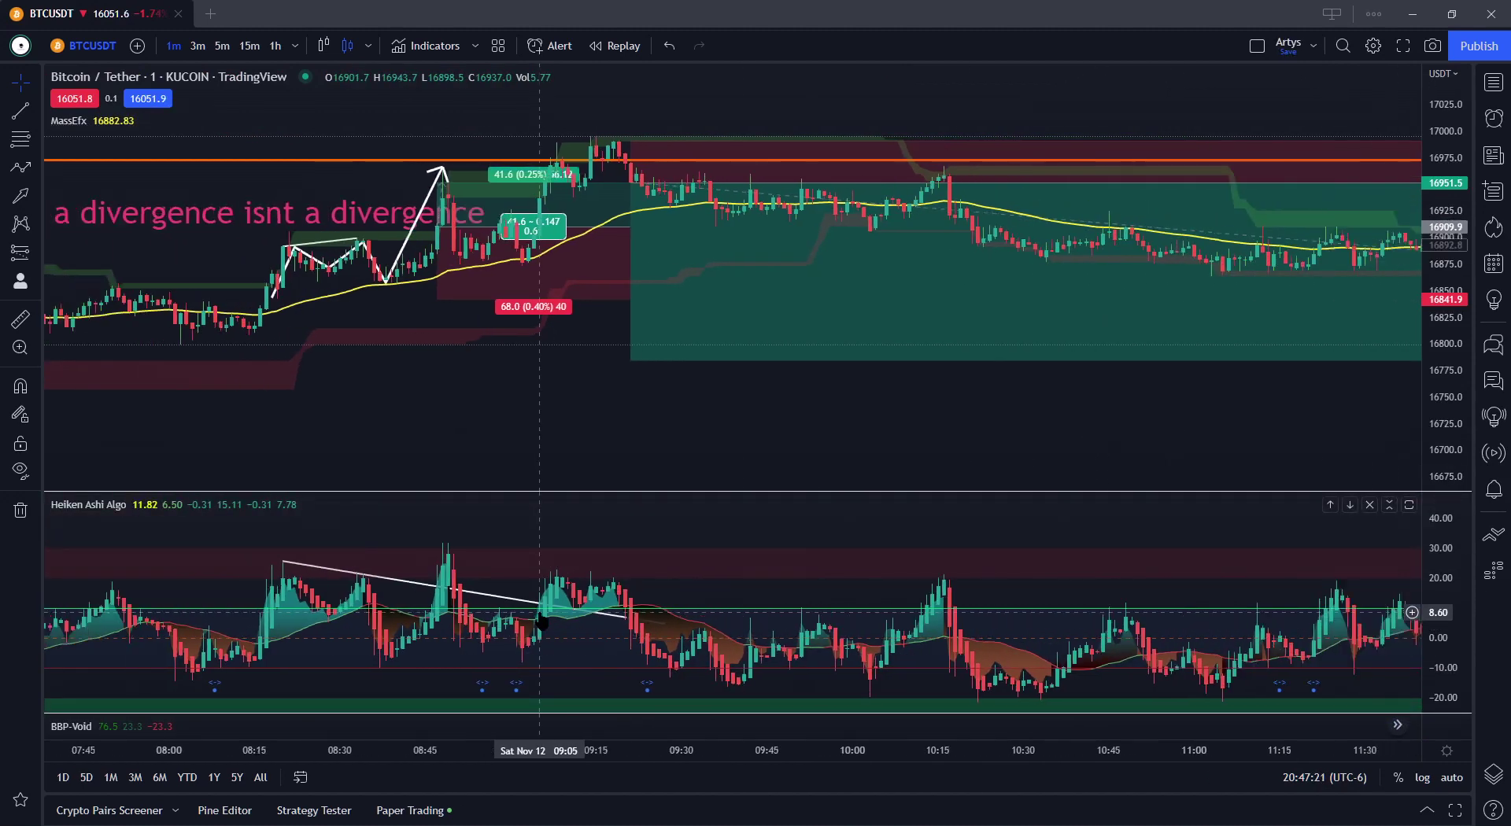
pyautogui.click(307, 562)
pyautogui.hotkey('ctrl', 'z')
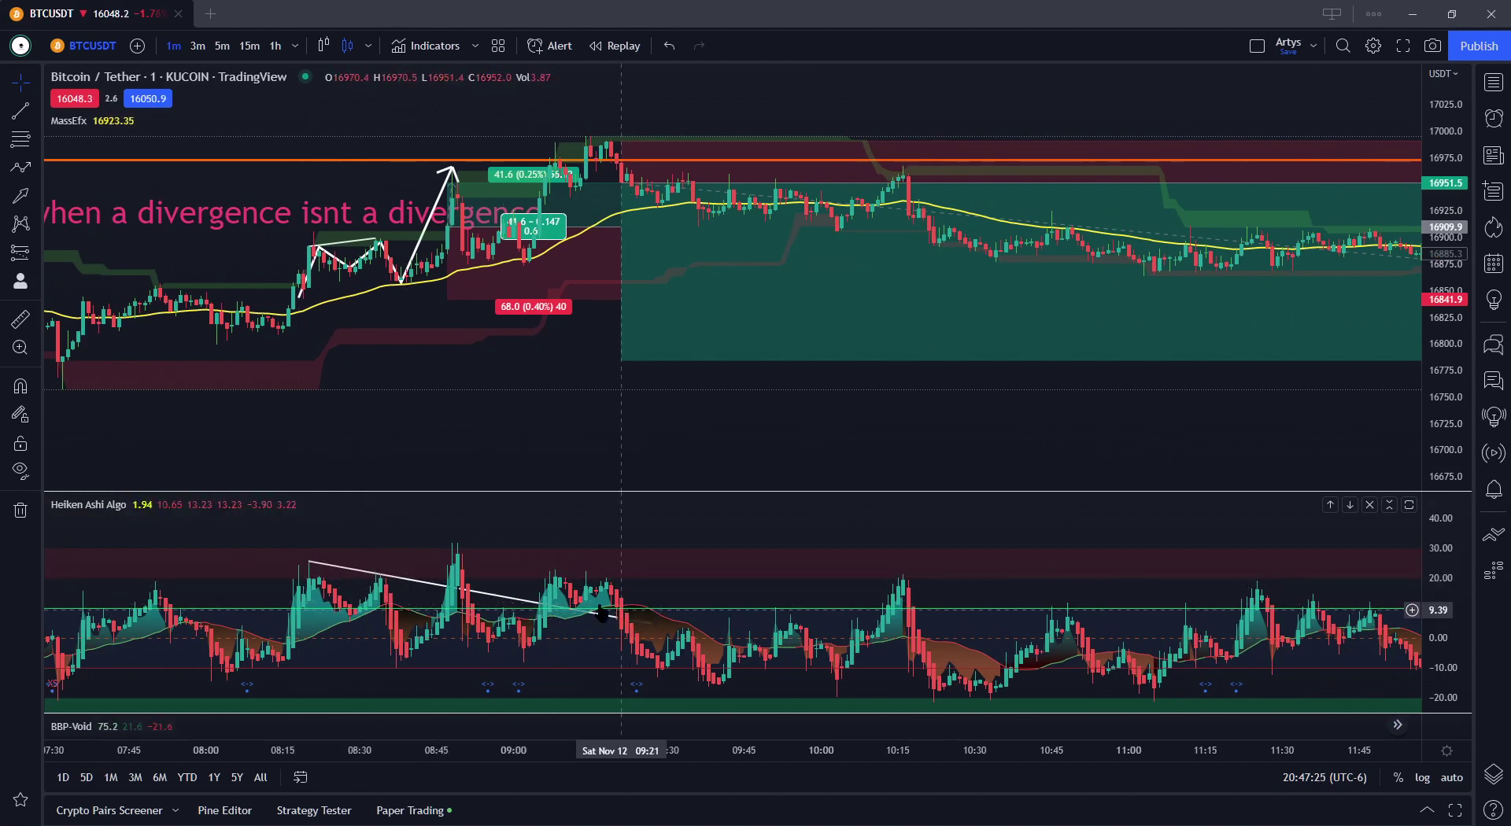
pyautogui.hotkey('ctrl', 'y')
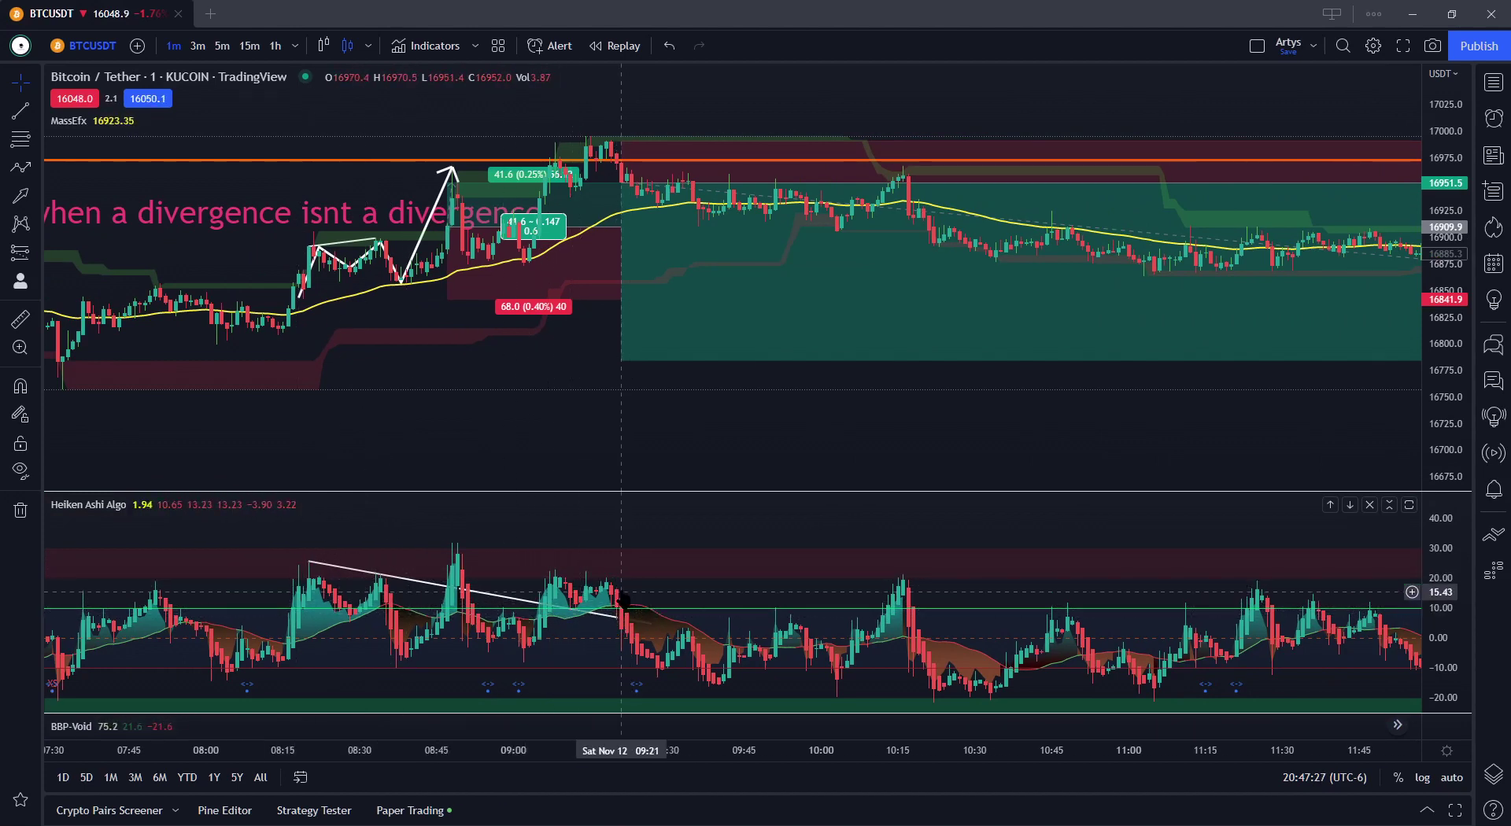
# Draw a large green arrow pointing left at the 07:30 low near 16720
pyautogui.scroll(5, 622, 610)
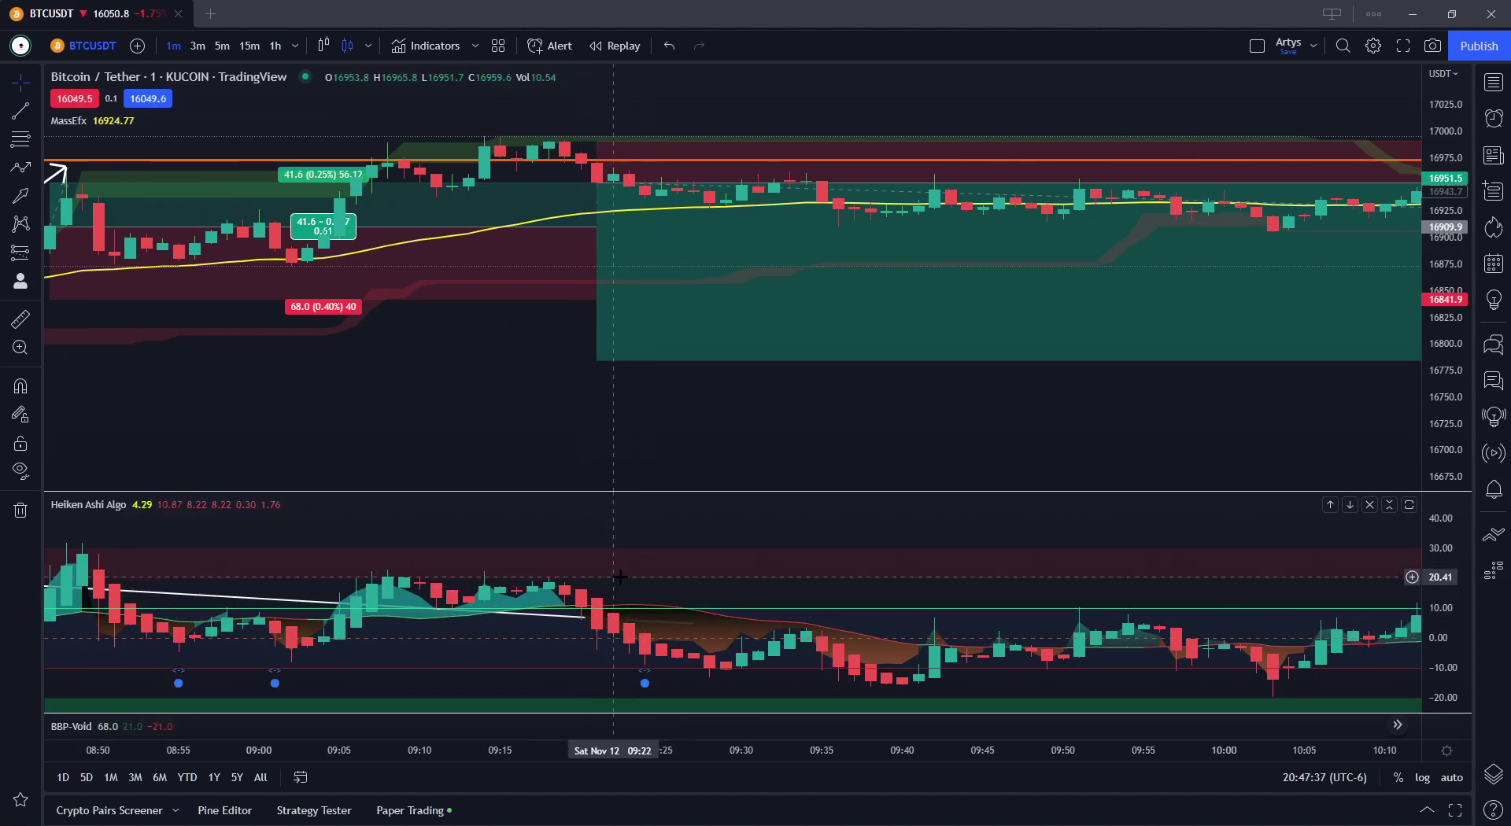
pyautogui.scroll(-10, 719, 410)
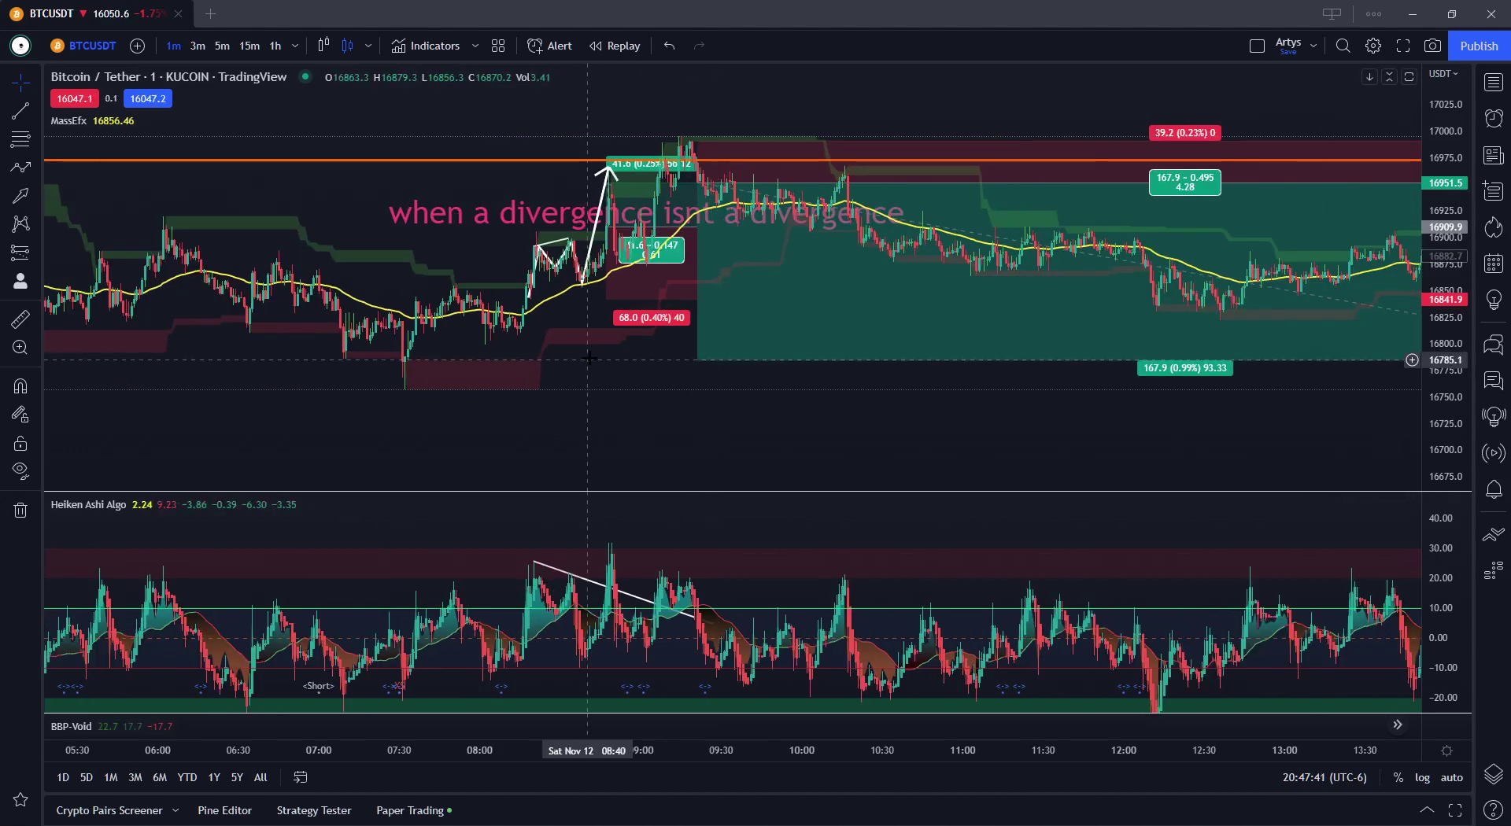
pyautogui.click(10, 202)
pyautogui.moveTo(880, 453); pyautogui.dragTo(399, 417)
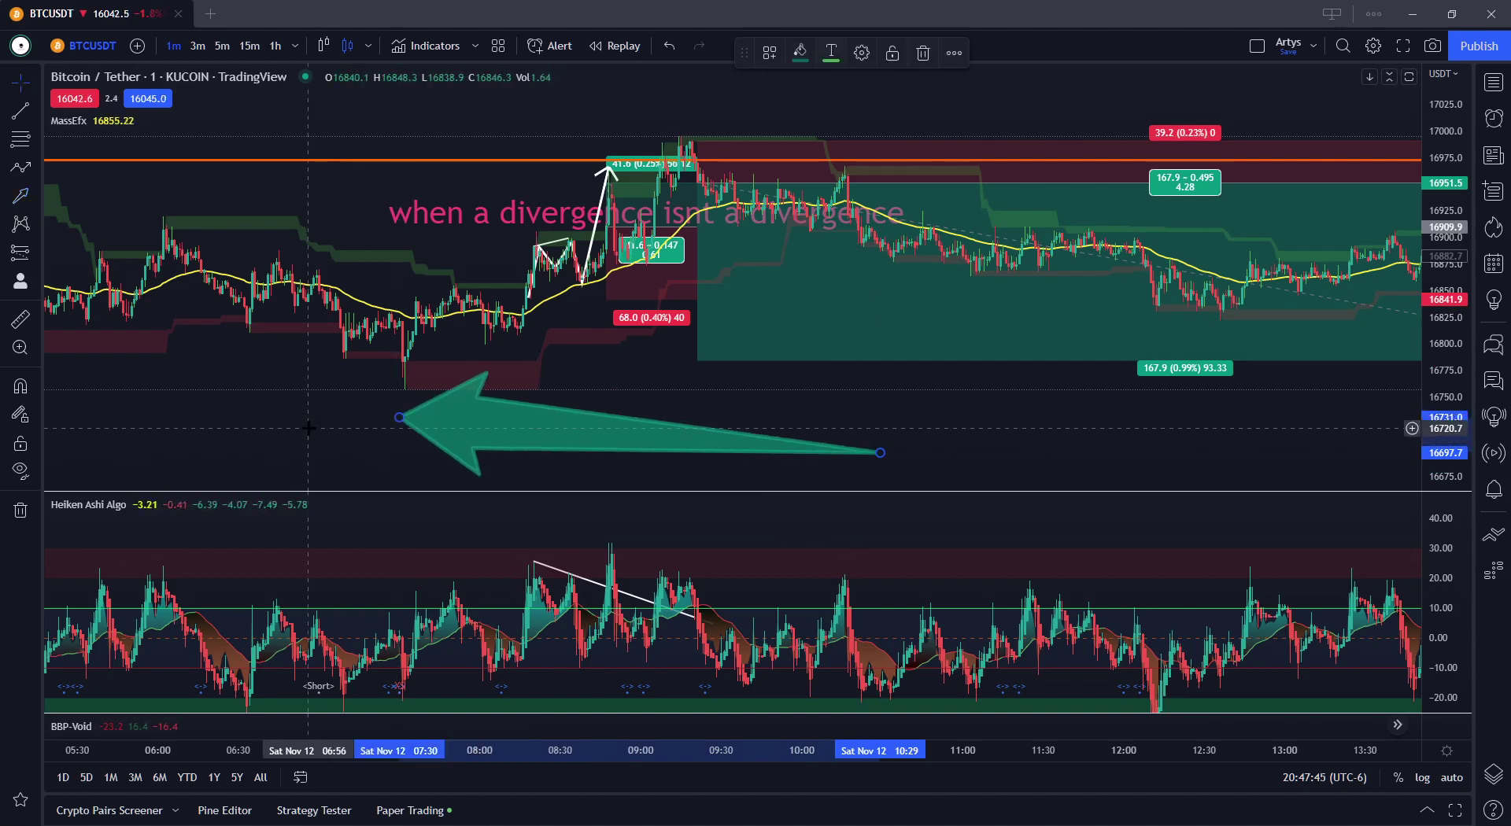